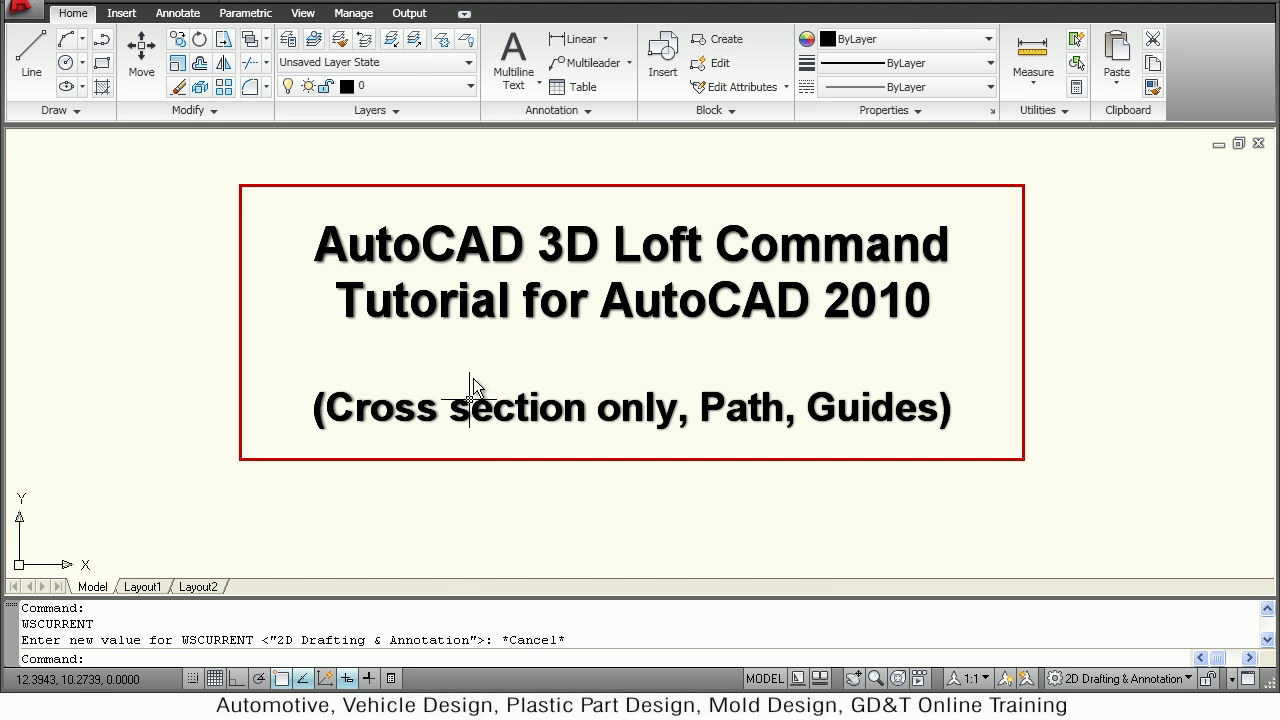
Draw a large rectangle and a smaller rectangle nested inside it
{"action": "left_click", "coordinate": [101, 65]}
{"action": "left_click", "coordinate": [395, 213]}
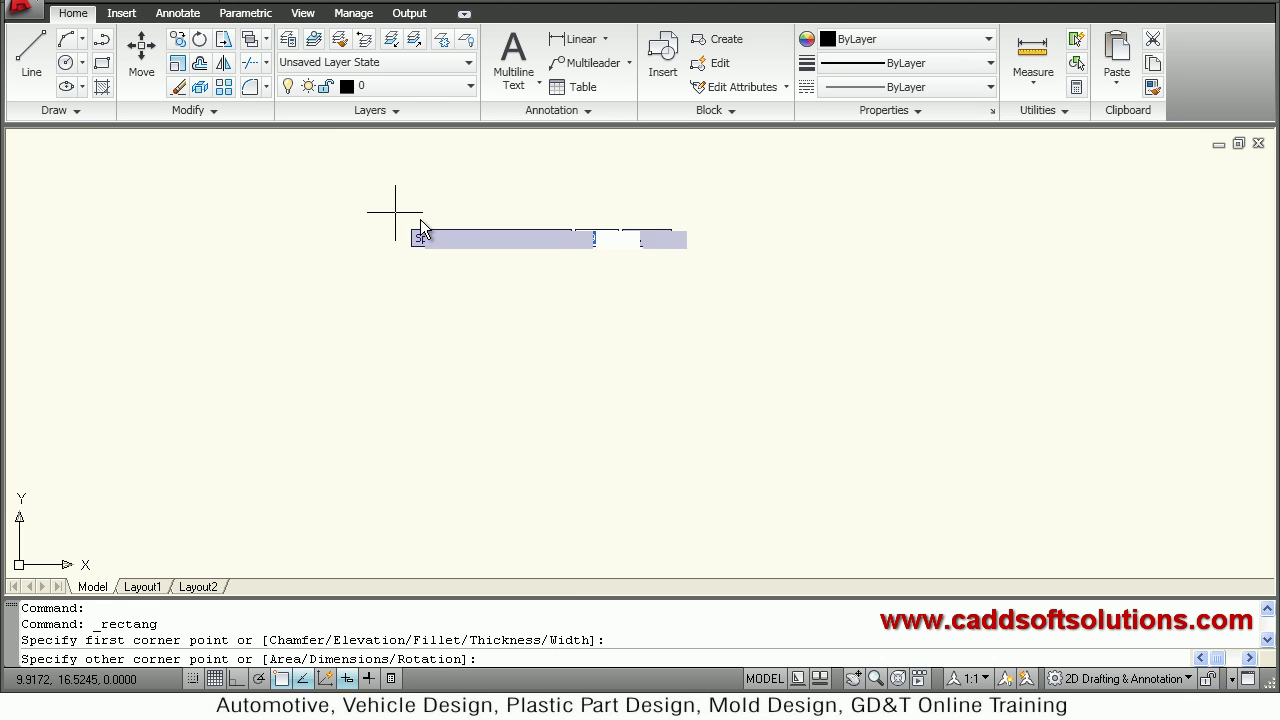
{"action": "left_click", "coordinate": [843, 499]}
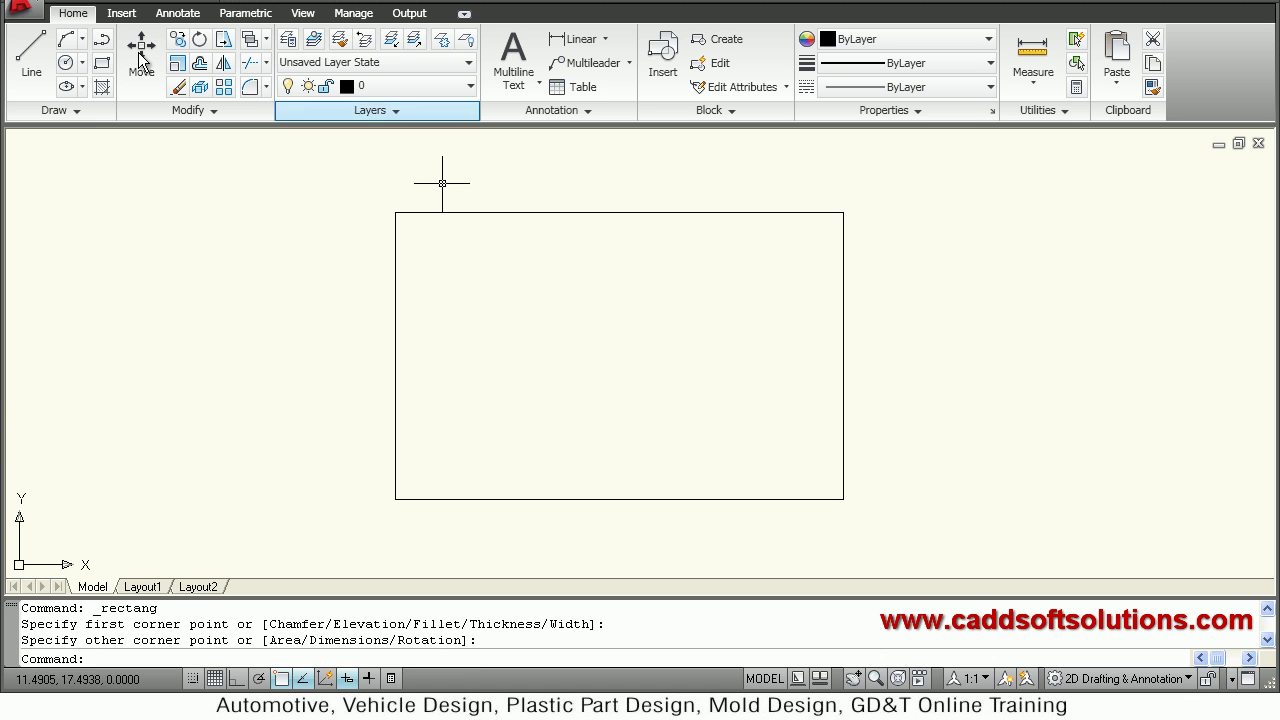
{"action": "left_click", "coordinate": [103, 64]}
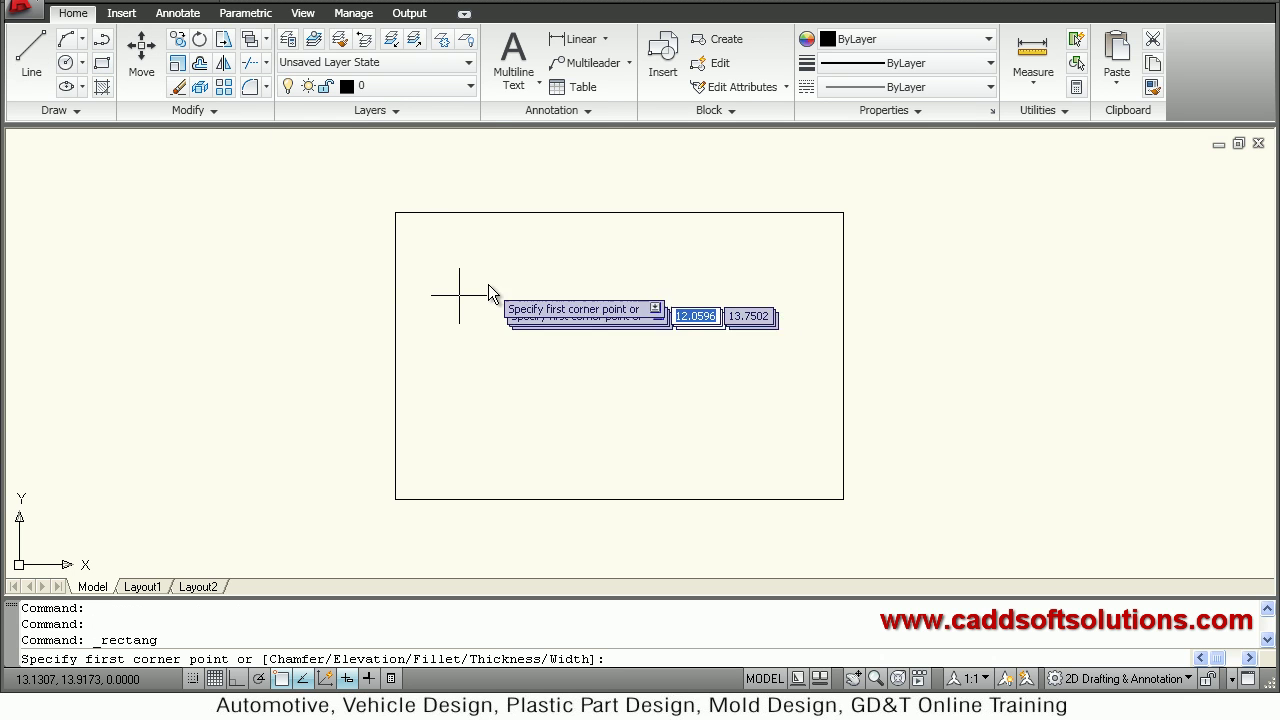
{"action": "left_click", "coordinate": [448, 260]}
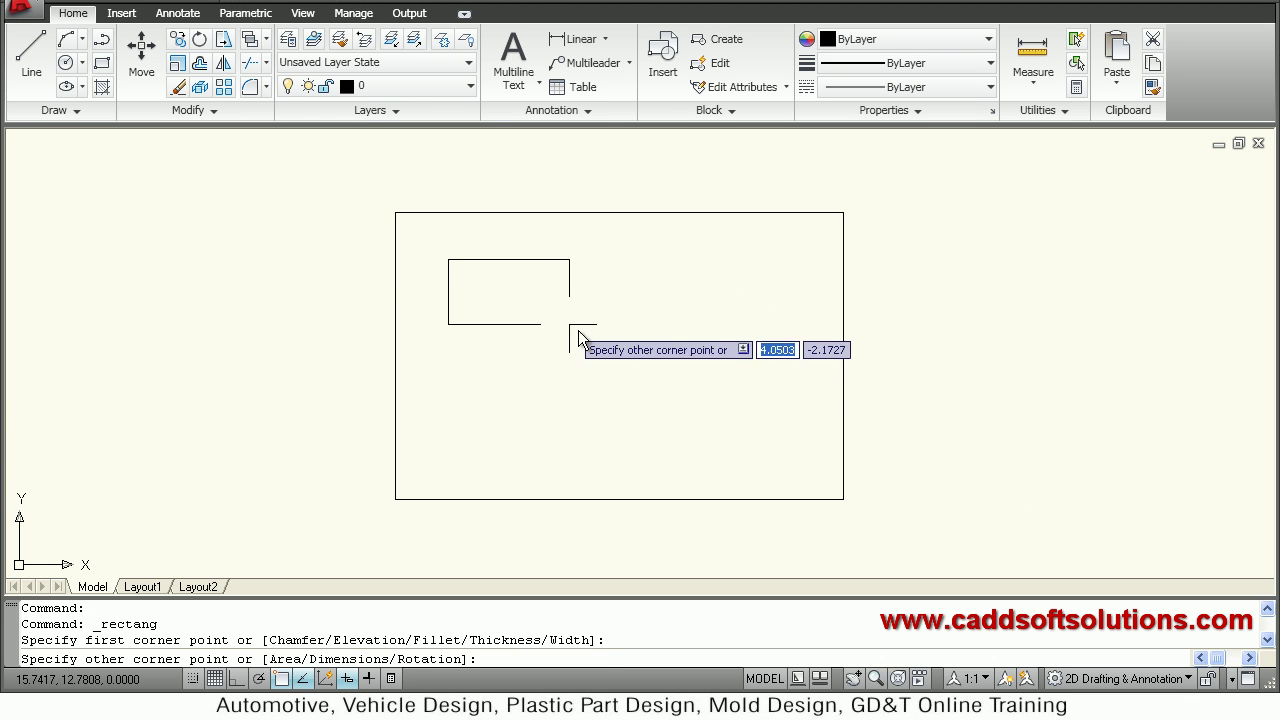
{"action": "left_click", "coordinate": [791, 456]}
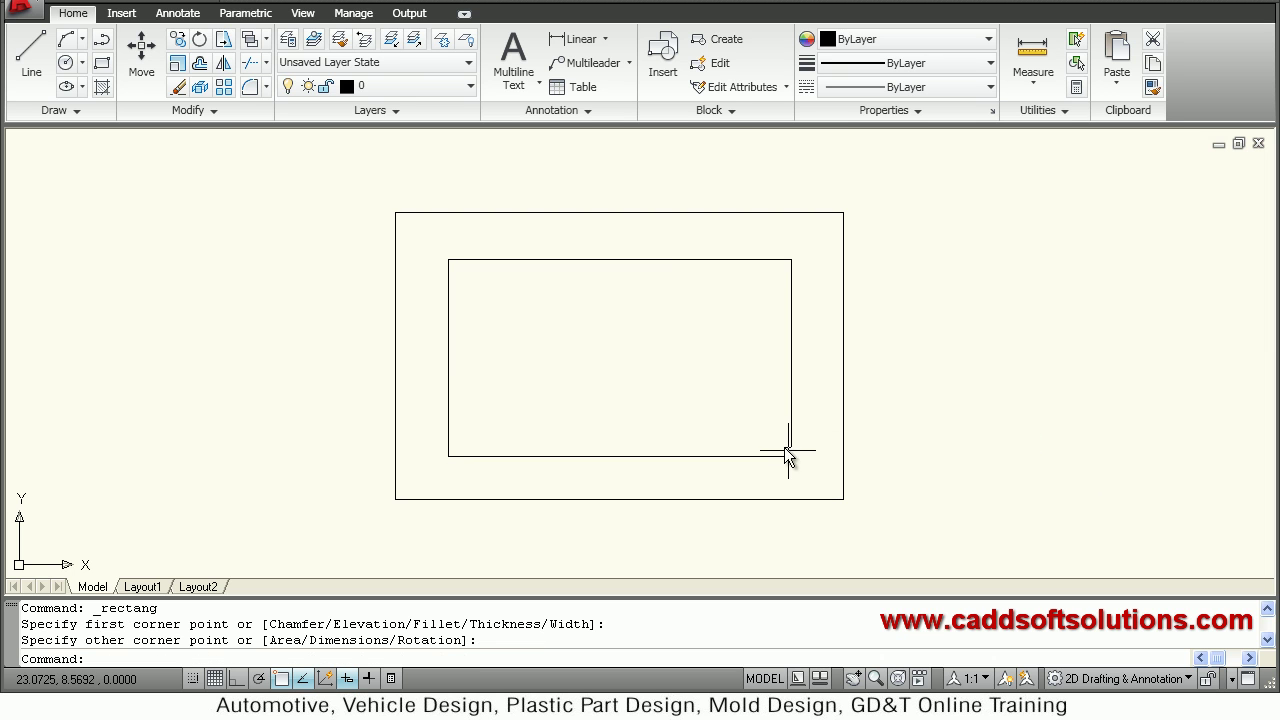
Draw a circle with a radius of about 2.2 units near the centre of the inner rectangle
{"action": "left_click", "coordinate": [65, 62]}
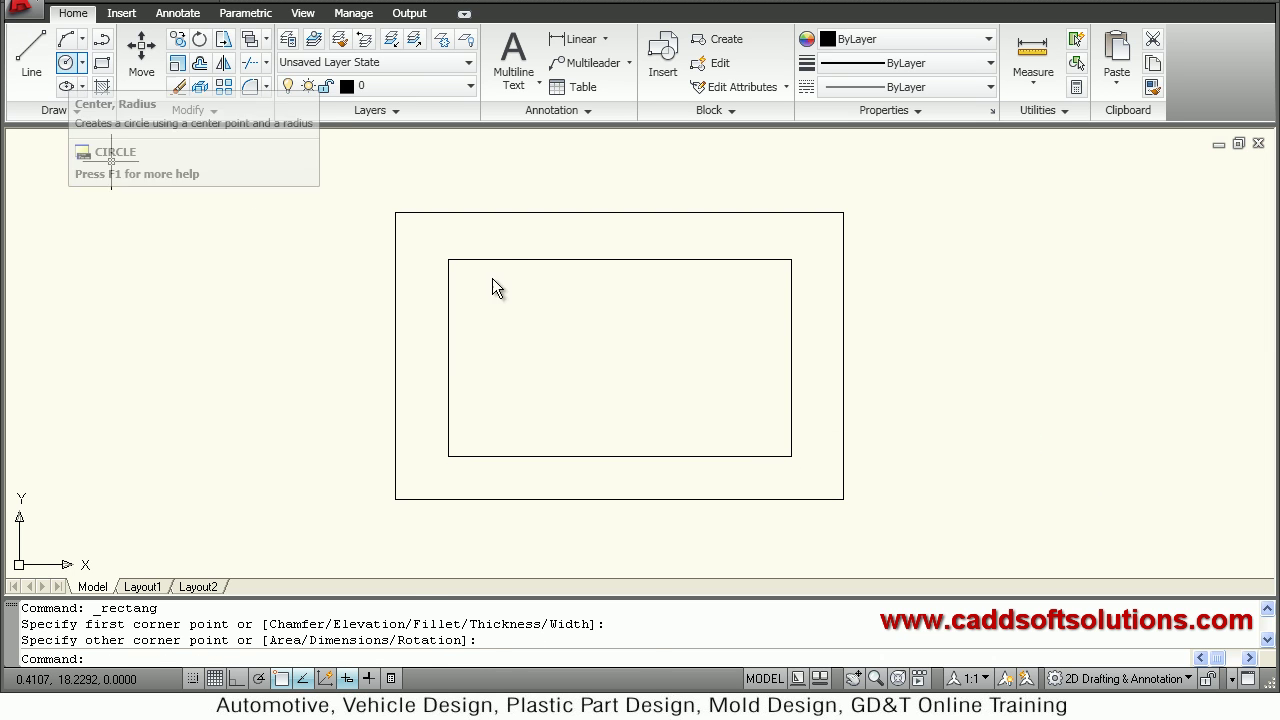
{"action": "left_click", "coordinate": [607, 358]}
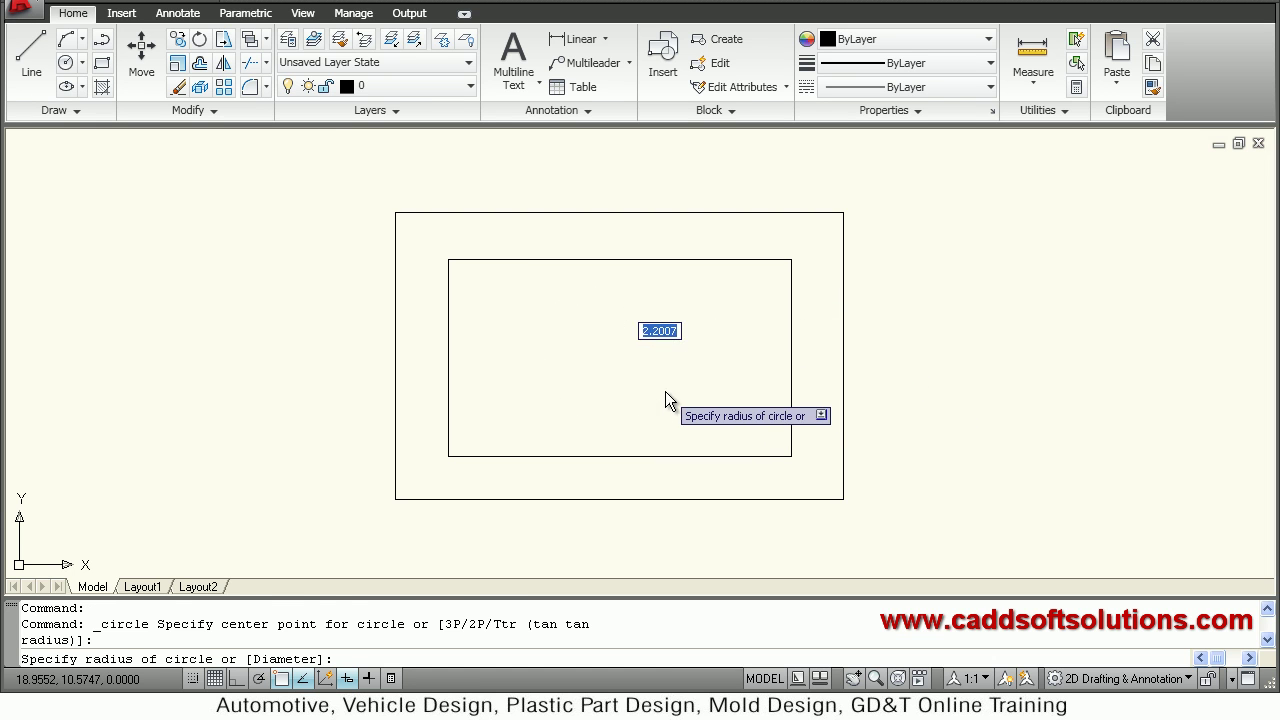
{"action": "left_click", "coordinate": [665, 391]}
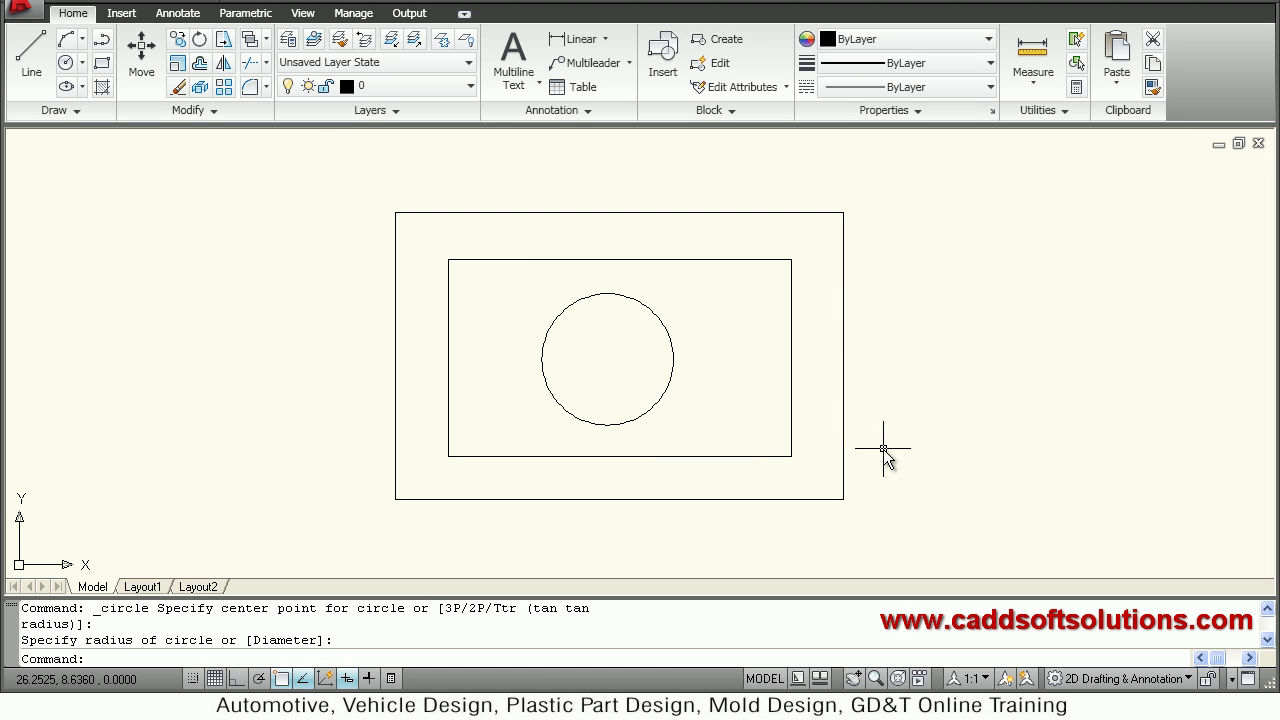
Switch to the 3D Modeling workspace and close the Tool Palettes
{"action": "left_click", "coordinate": [1181, 679]}
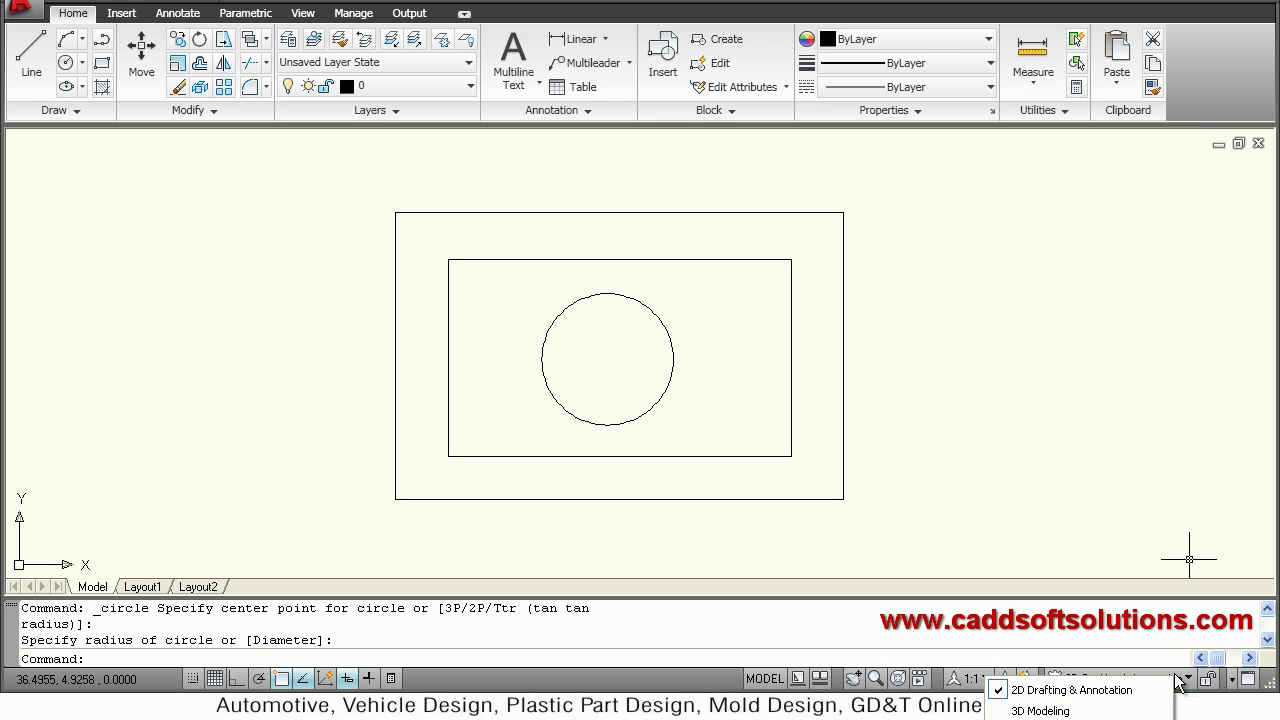
{"action": "left_click", "coordinate": [1055, 711]}
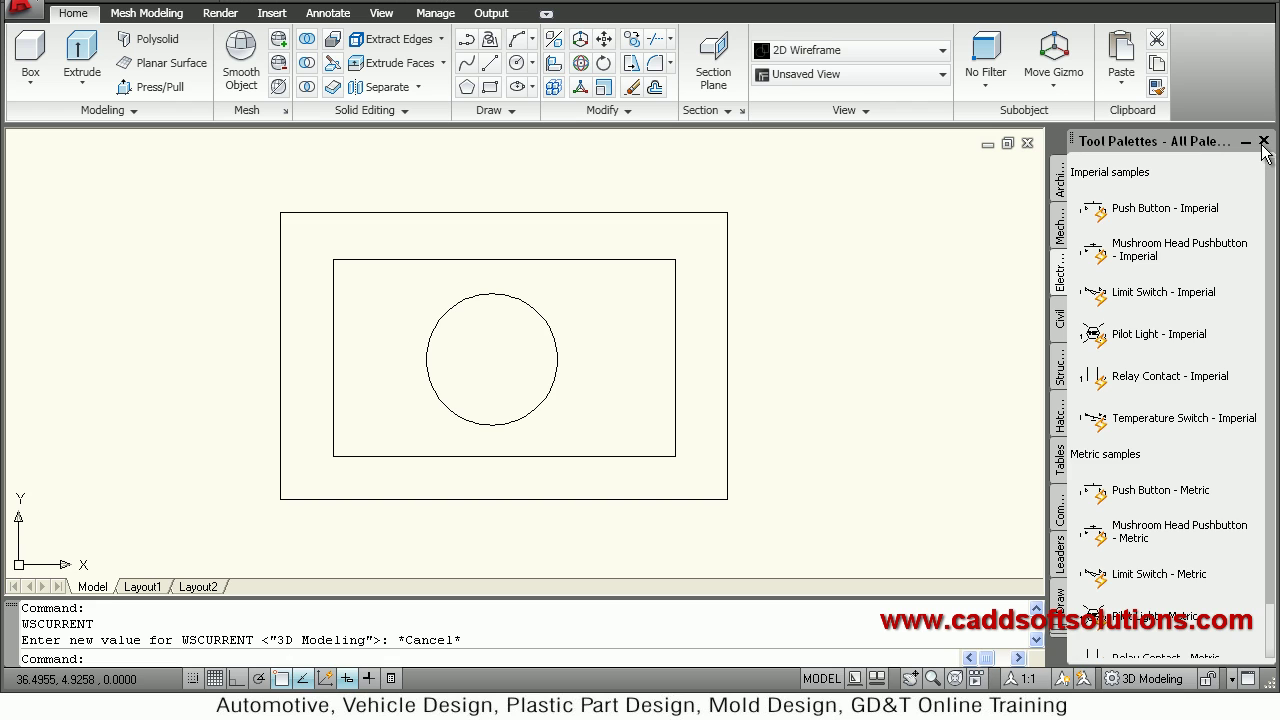
{"action": "left_click", "coordinate": [1263, 142]}
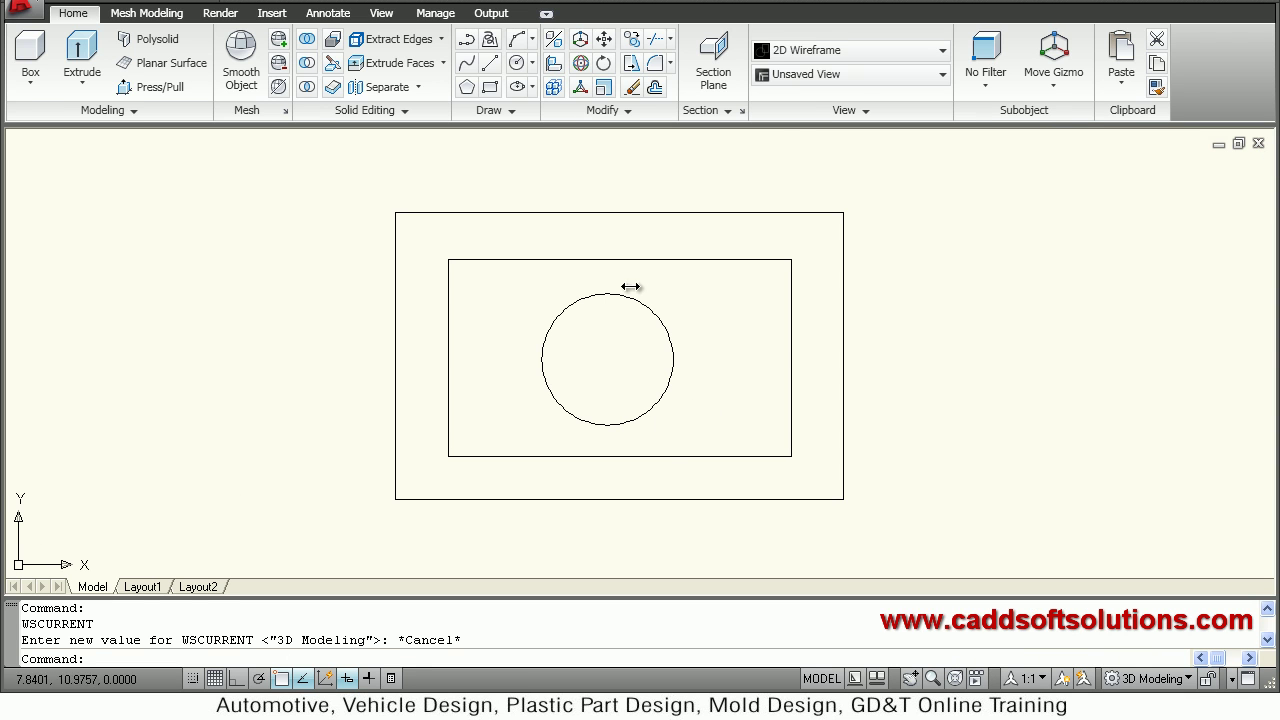
Set the drawing to the SE Isometric view
{"action": "left_click", "coordinate": [866, 88]}
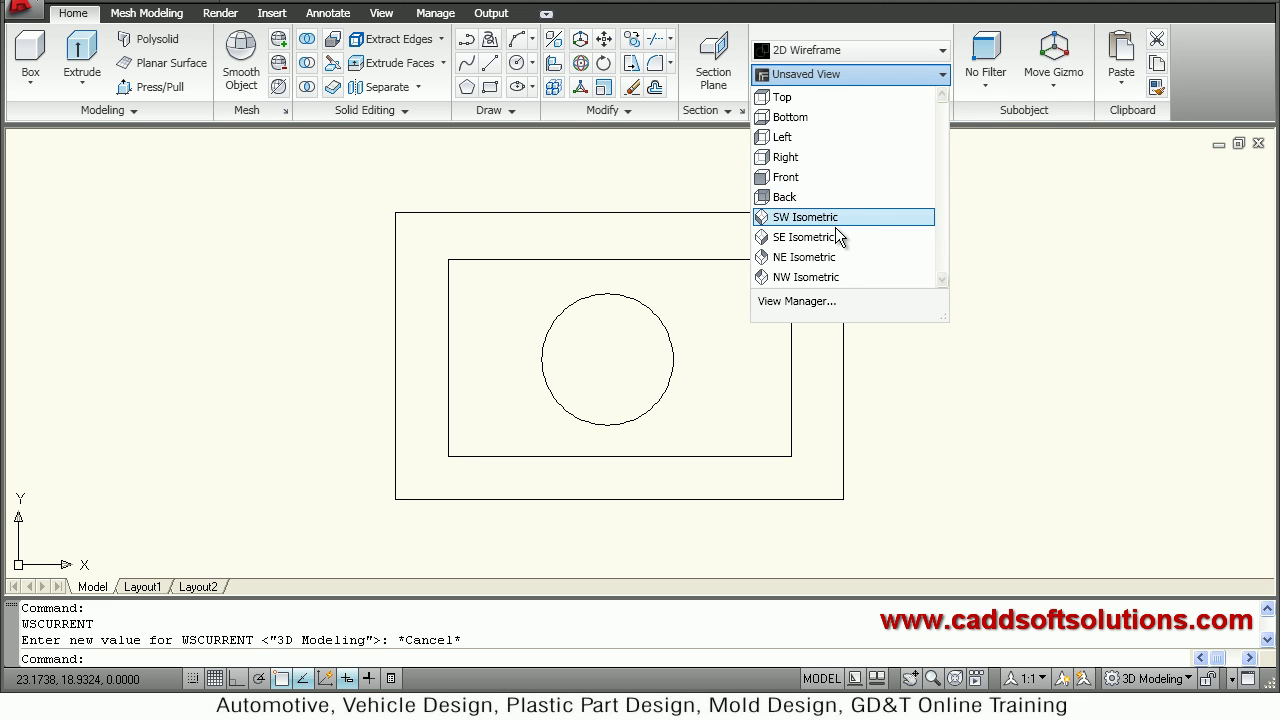
{"action": "left_click", "coordinate": [836, 238]}
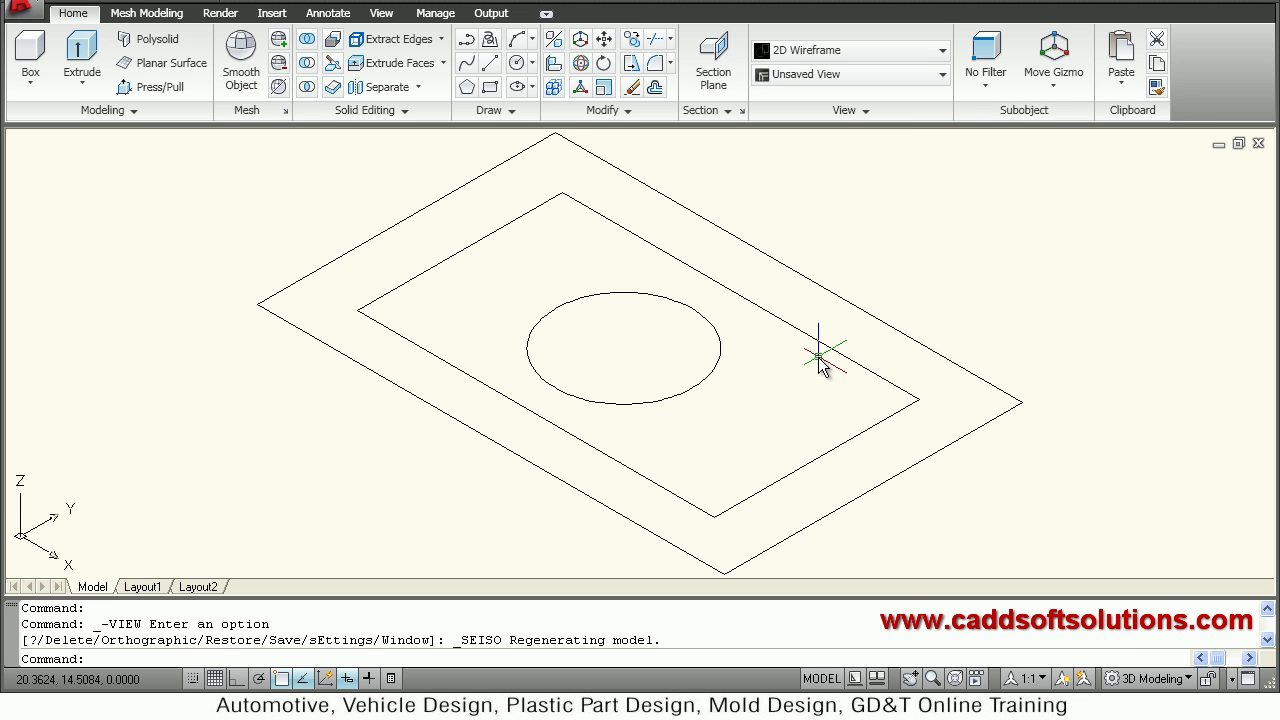
{"action": "scroll", "coordinate": [818, 365], "scroll_direction": "down", "scroll_amount": 2}
{"action": "scroll", "coordinate": [846, 323], "scroll_direction": "down", "scroll_amount": 2}
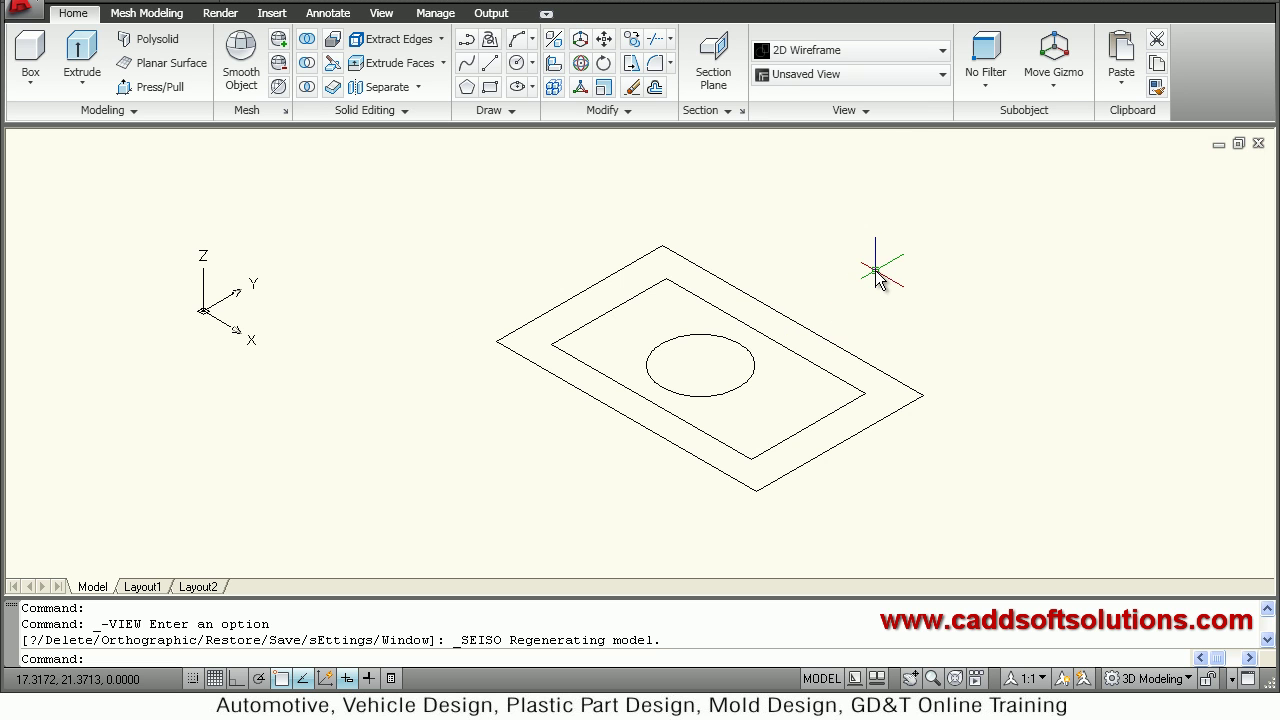
{"action": "scroll", "coordinate": [740, 250], "scroll_direction": "up", "scroll_amount": 2}
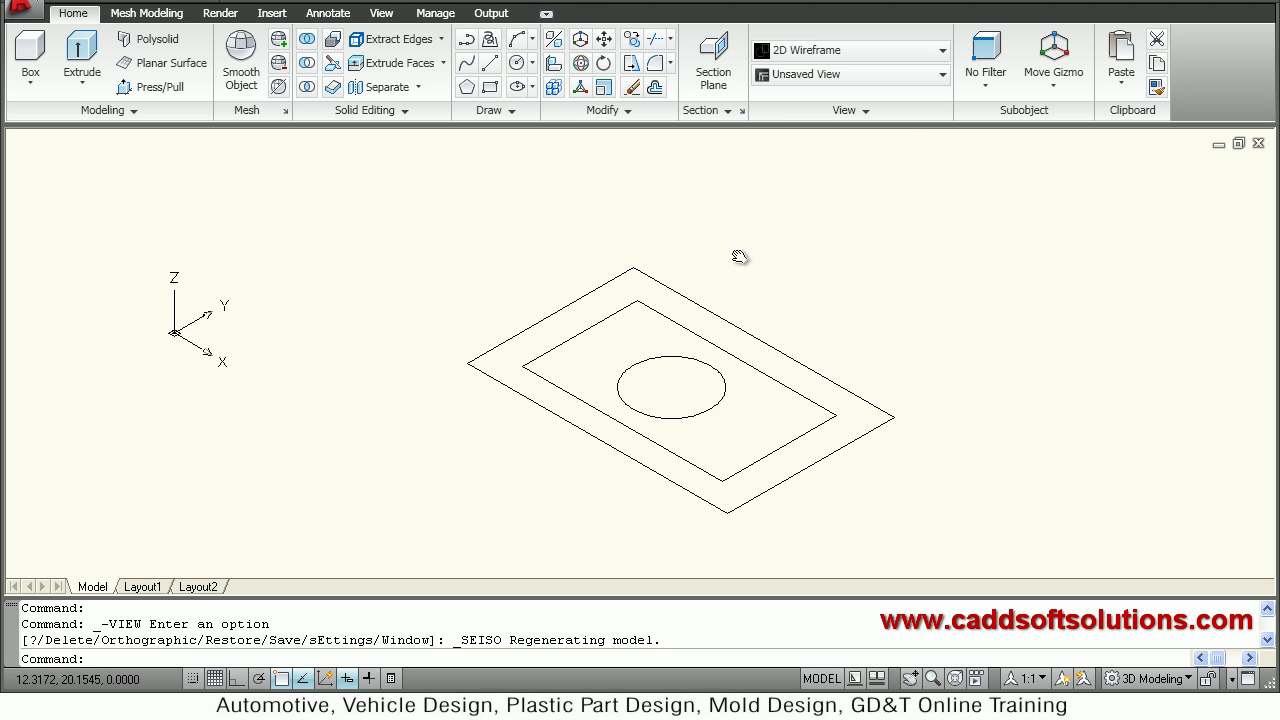
{"action": "left_click", "coordinate": [99, 92]}
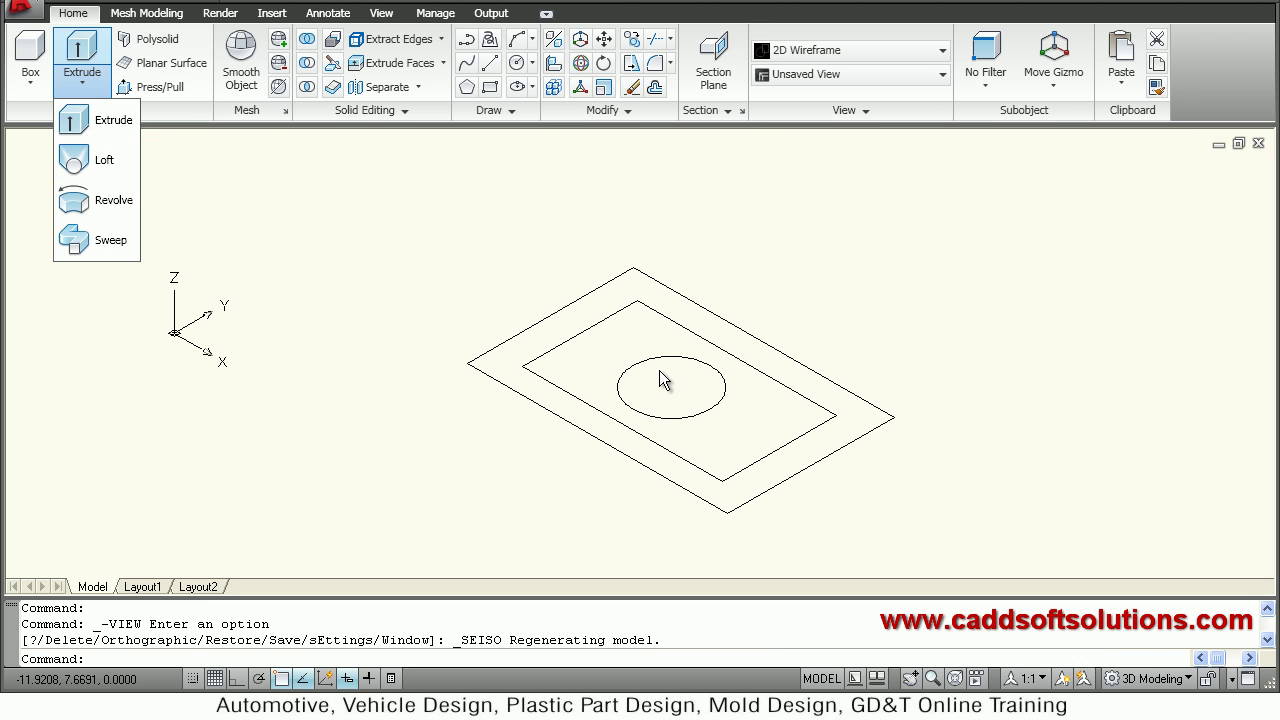
{"action": "left_click", "coordinate": [595, 9]}
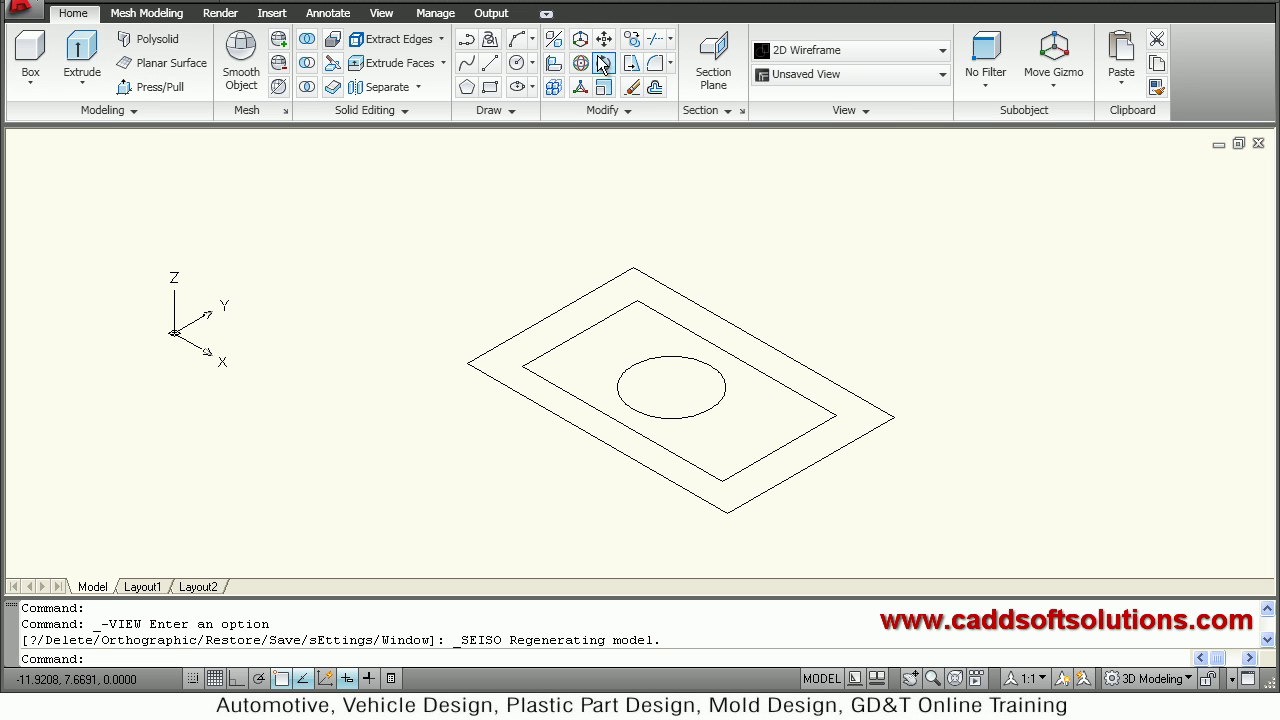
Move the inner rectangle straight up along the Z axis by about 12.6 units with Ortho on
{"action": "left_click", "coordinate": [604, 40]}
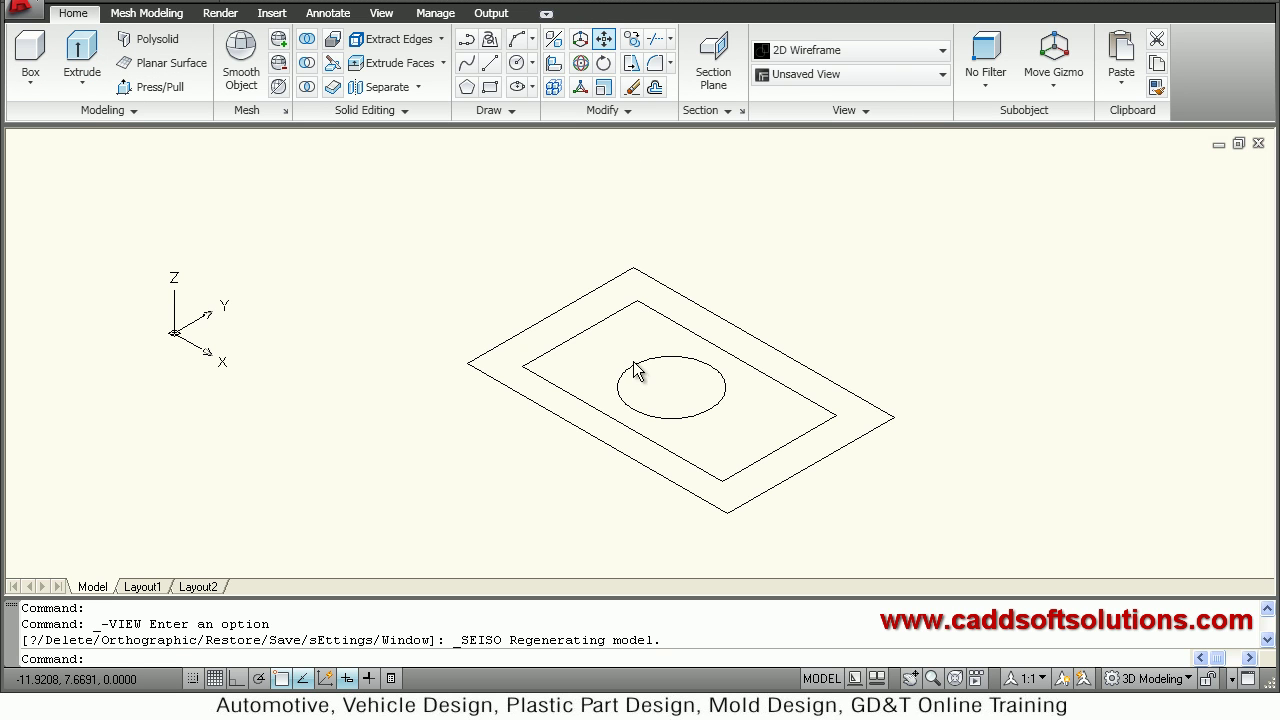
{"action": "left_click", "coordinate": [641, 440]}
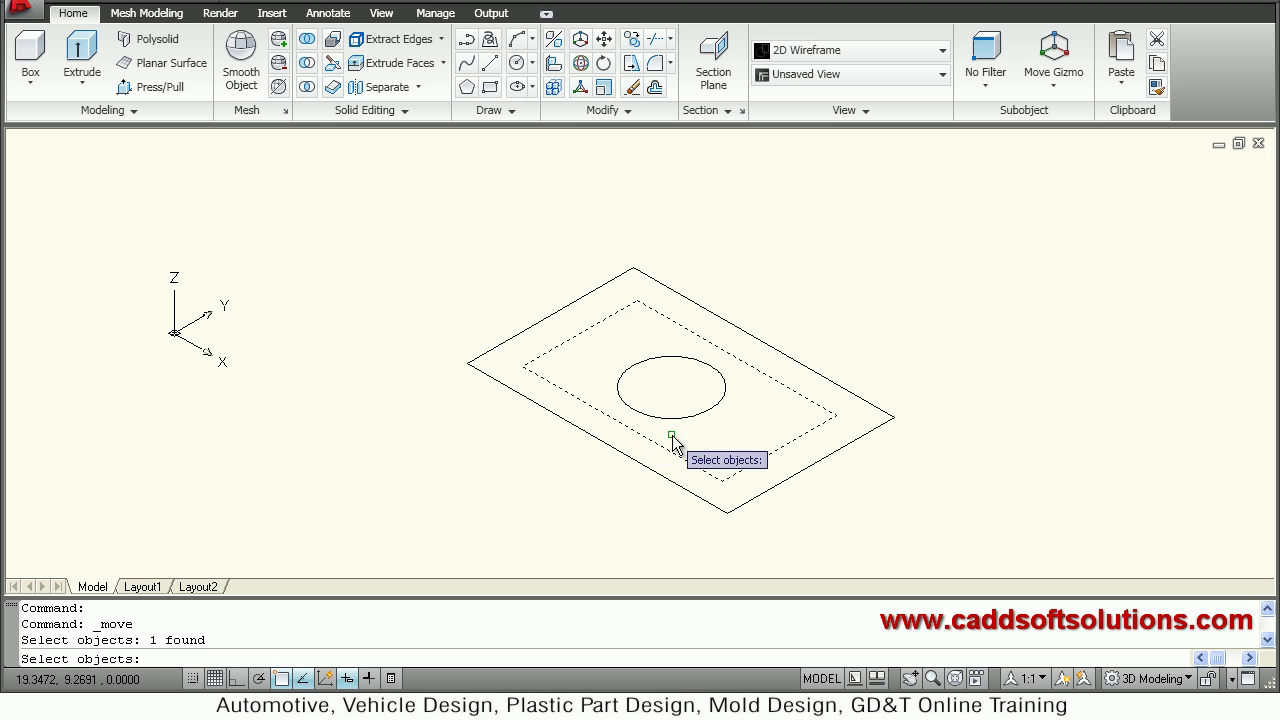
{"action": "key", "text": "Return"}
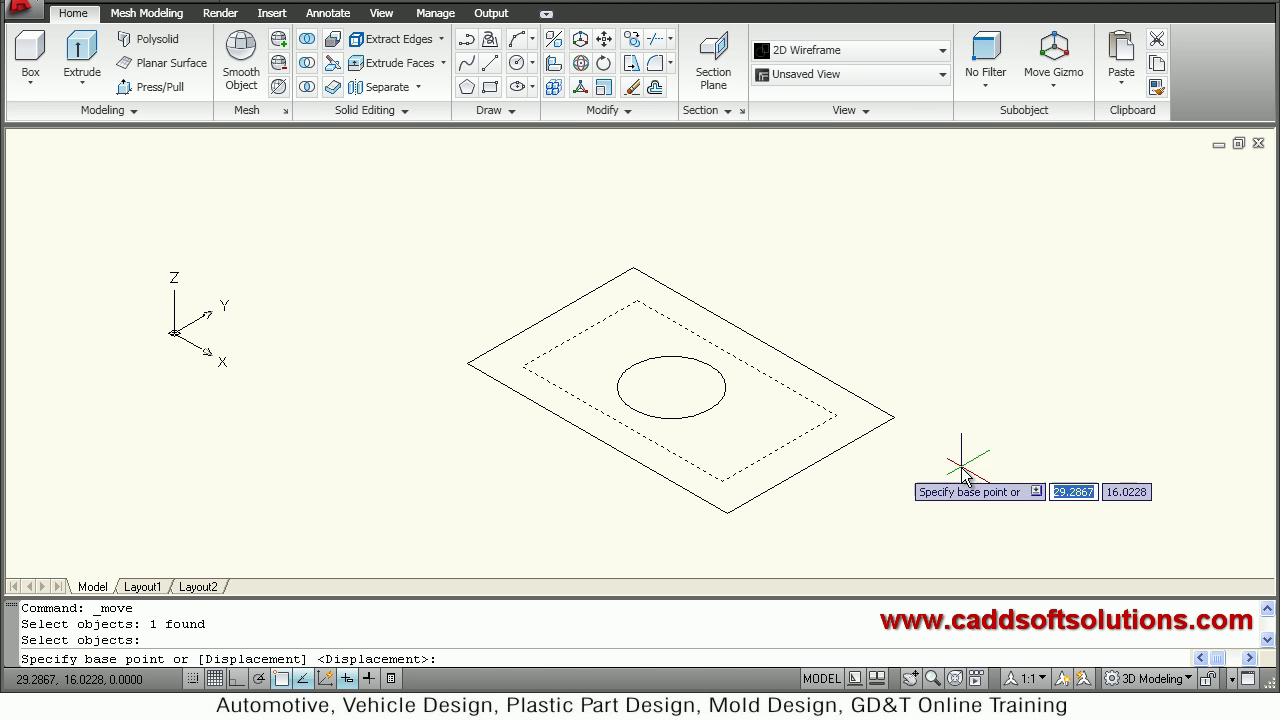
{"action": "left_click", "coordinate": [962, 462]}
{"action": "key", "text": "F8"}
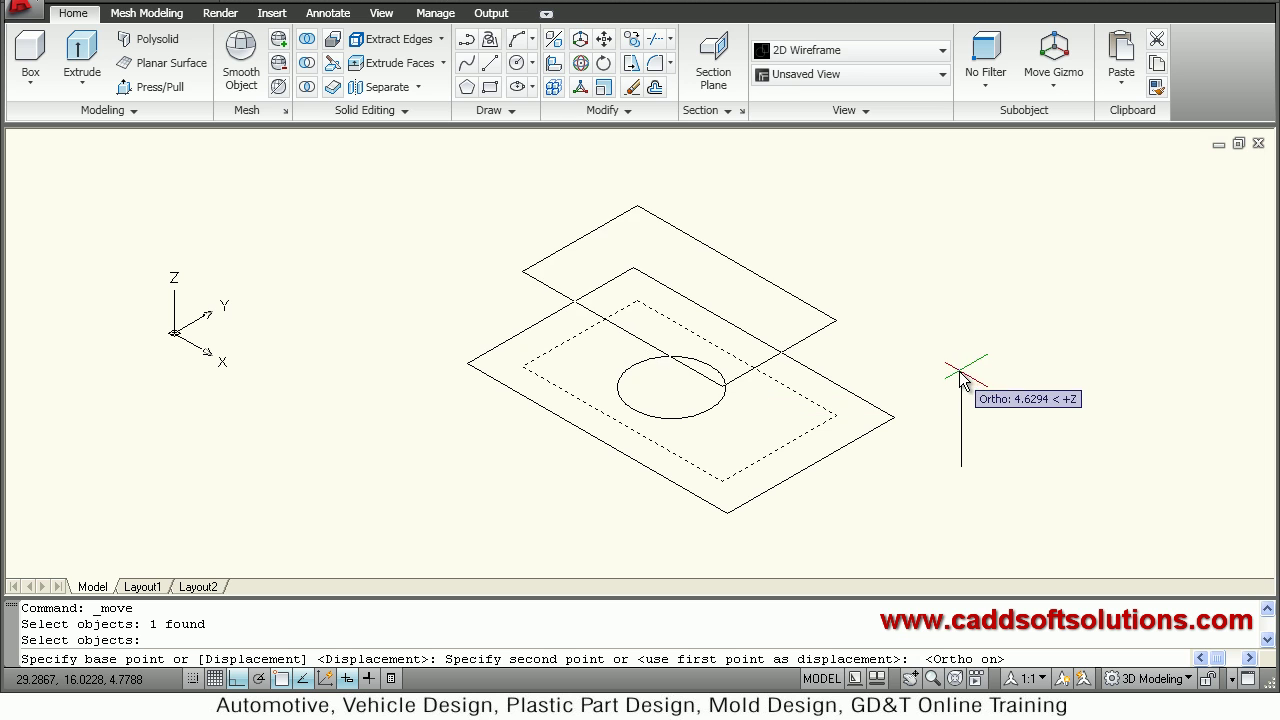
{"action": "middle_click_drag", "start_coordinate": [957, 266], "coordinate": [918, 335]}
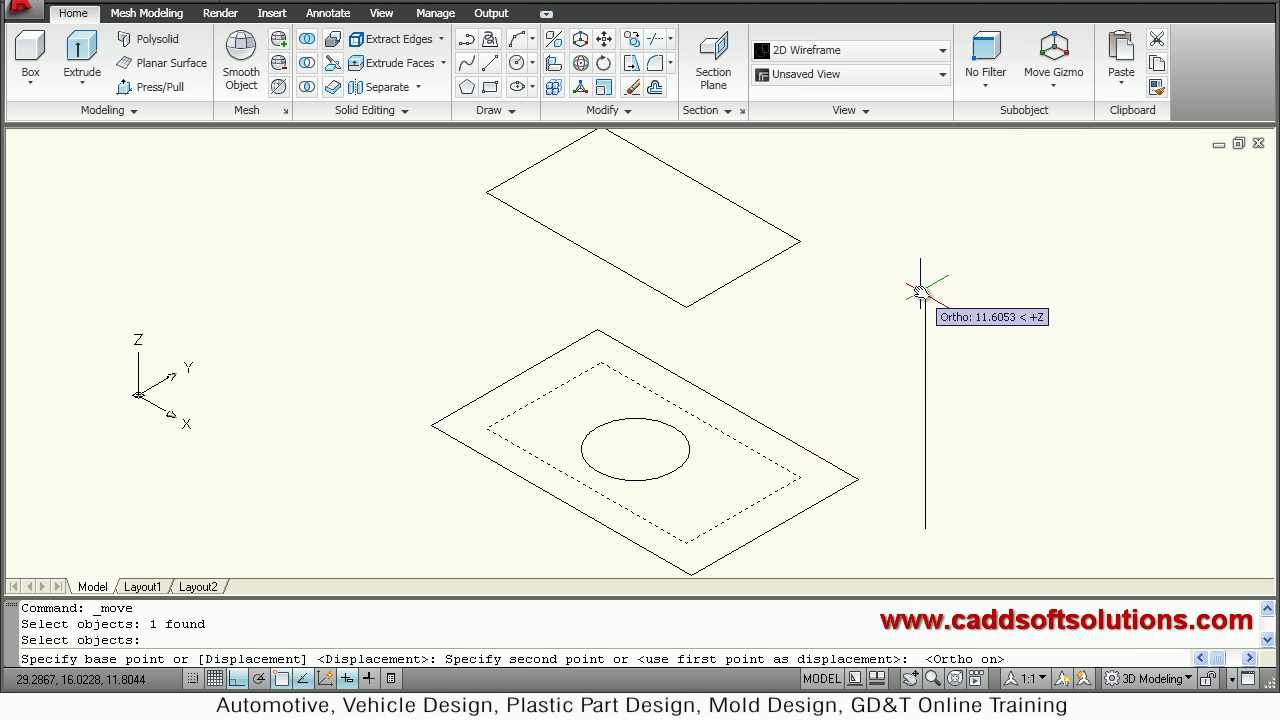
{"action": "left_click", "coordinate": [919, 281]}
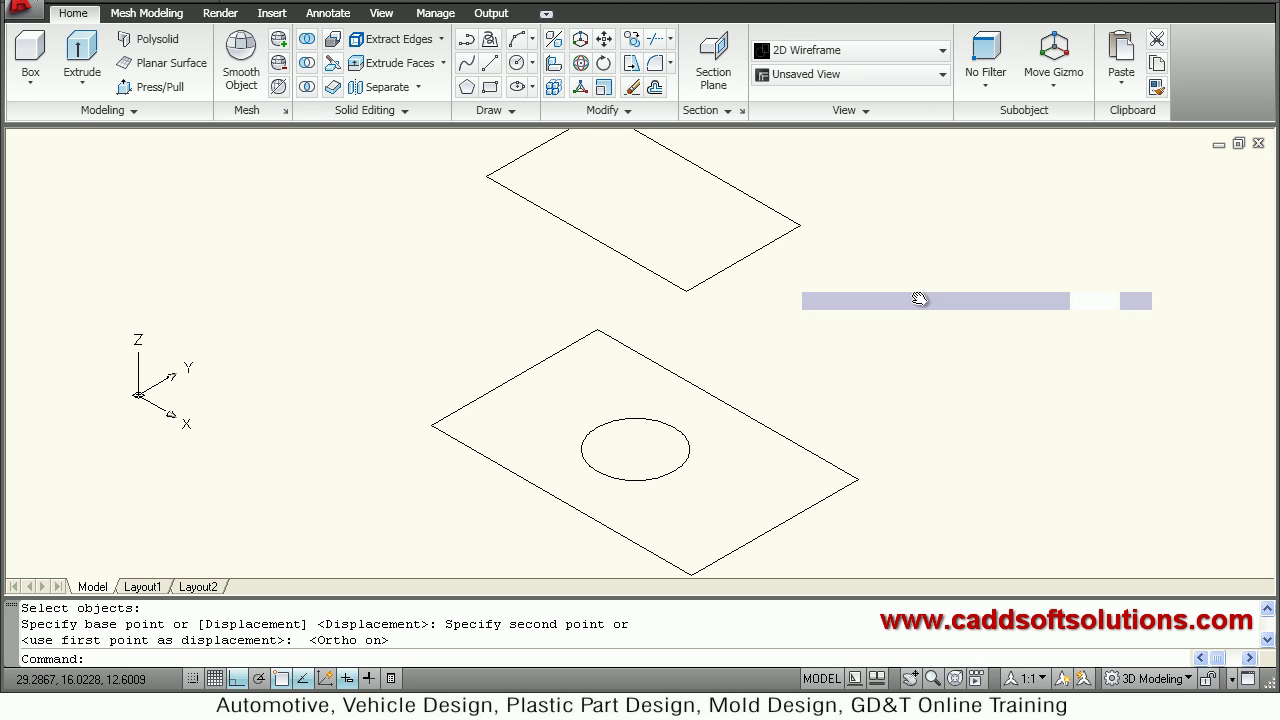
Move the circle straight up along the Z axis to a height between the two rectangles
{"action": "left_click", "coordinate": [604, 40]}
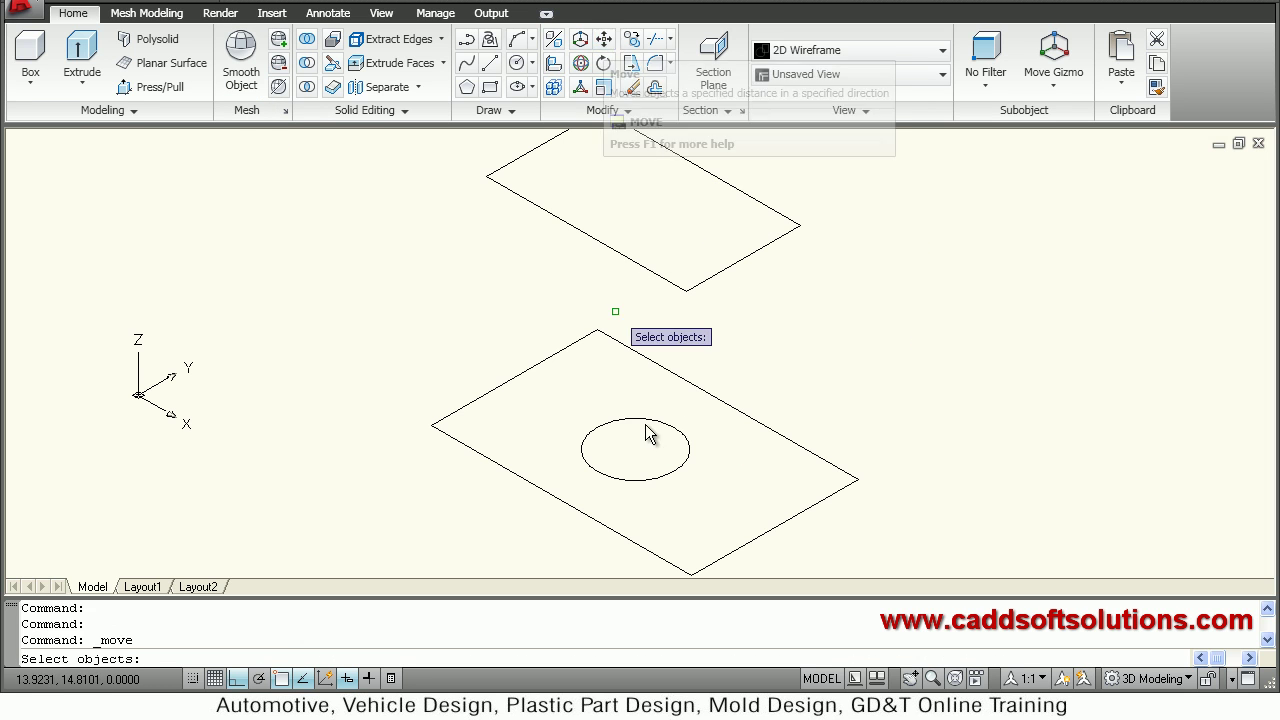
{"action": "left_click", "coordinate": [650, 482]}
{"action": "key", "text": "Return"}
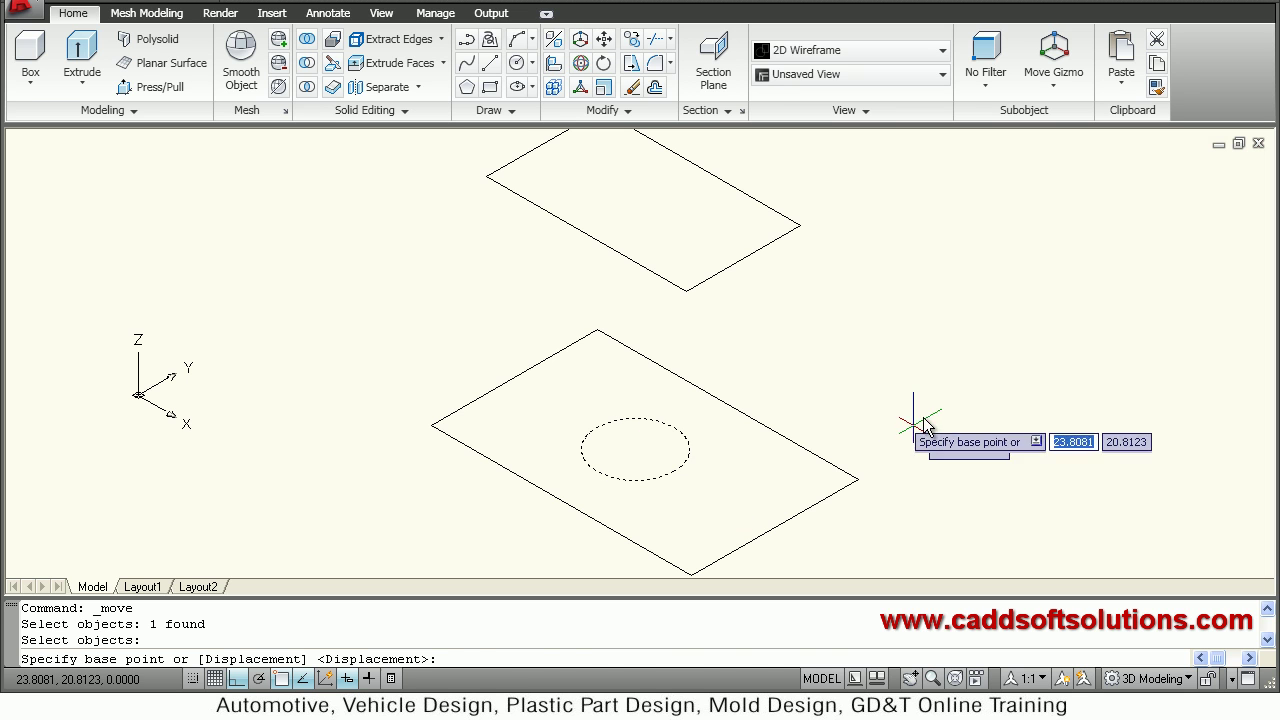
{"action": "left_click", "coordinate": [912, 418]}
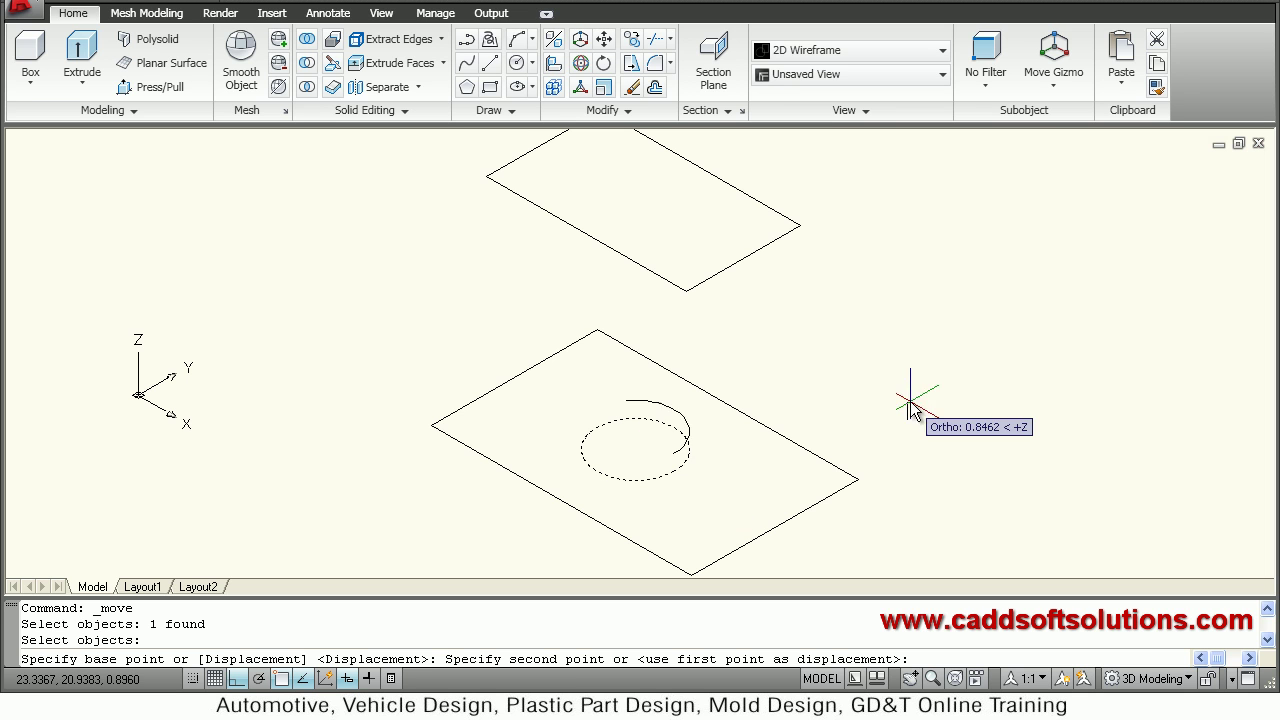
{"action": "left_click", "coordinate": [909, 330]}
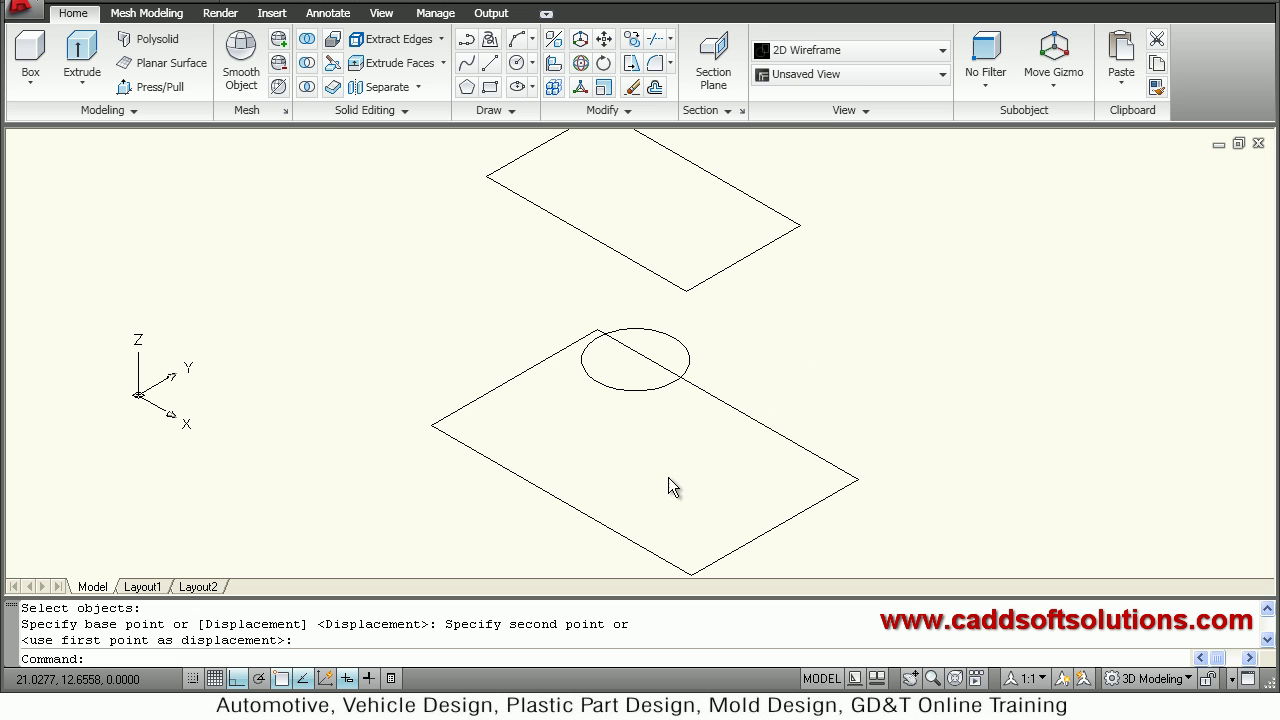
Loft the lower rectangle, the circle and the upper rectangle in that order, using the Cross sections only option
{"action": "middle_click_drag", "start_coordinate": [609, 432], "coordinate": [814, 451], "text": "shift"}
{"action": "scroll", "coordinate": [723, 406], "scroll_direction": "down", "scroll_amount": 2}
{"action": "scroll", "coordinate": [719, 392], "scroll_direction": "up", "scroll_amount": 1}
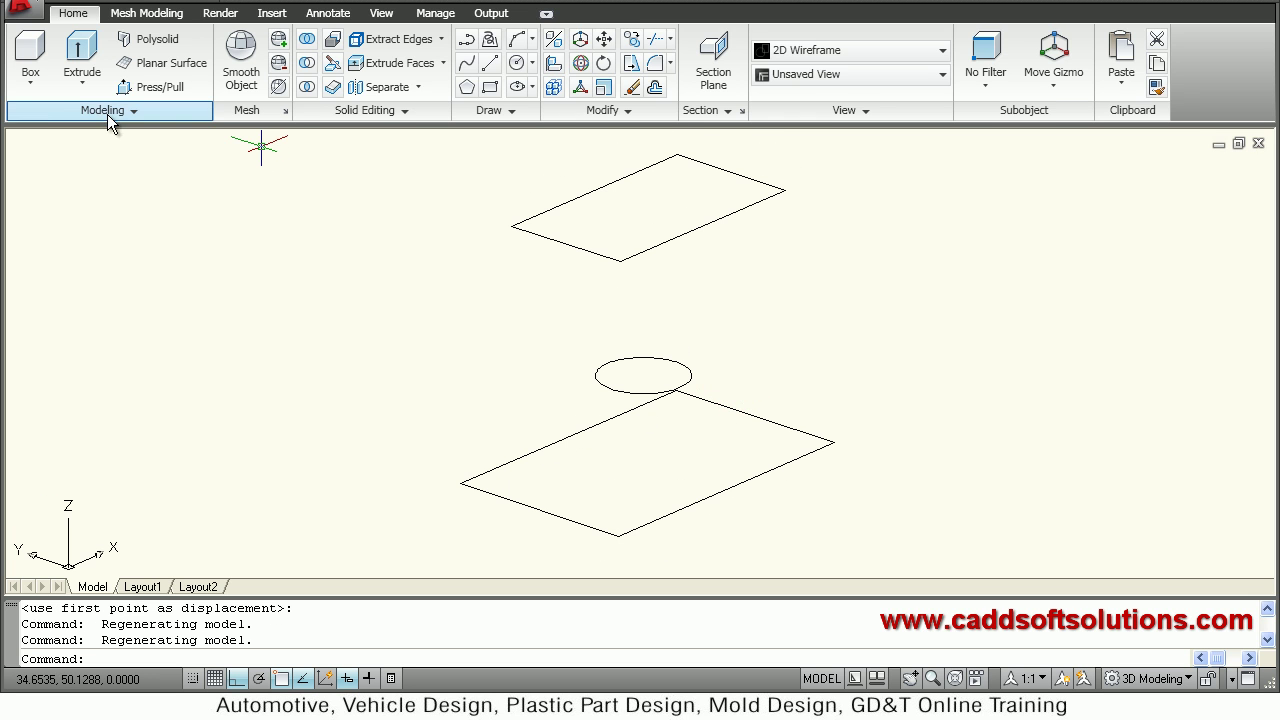
{"action": "left_click", "coordinate": [82, 84]}
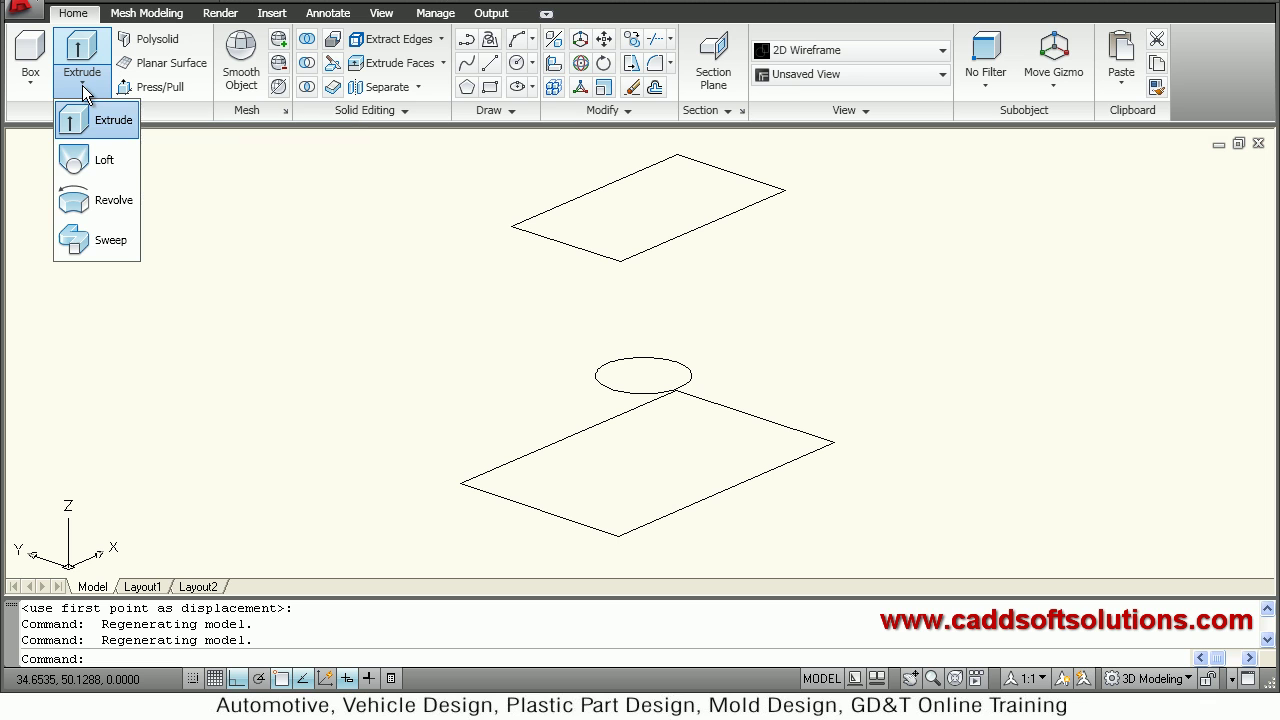
{"action": "left_click", "coordinate": [104, 163]}
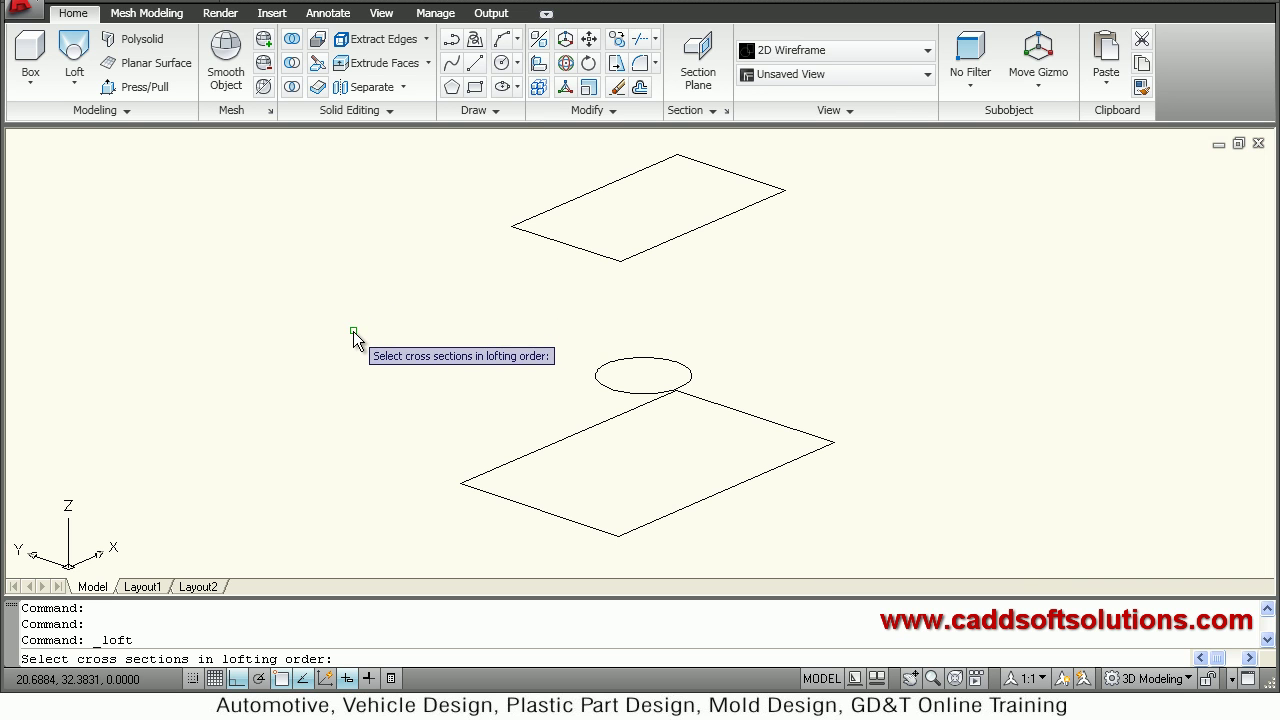
{"action": "left_click", "coordinate": [518, 504]}
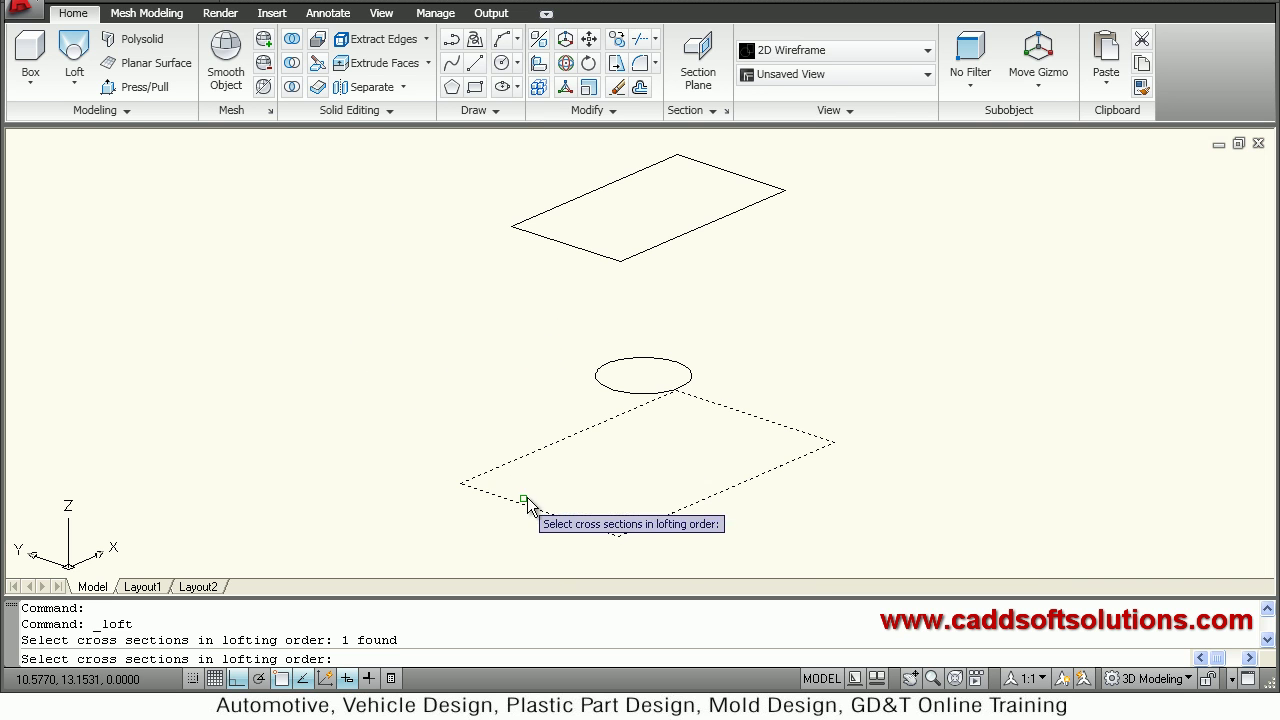
{"action": "left_click", "coordinate": [608, 397]}
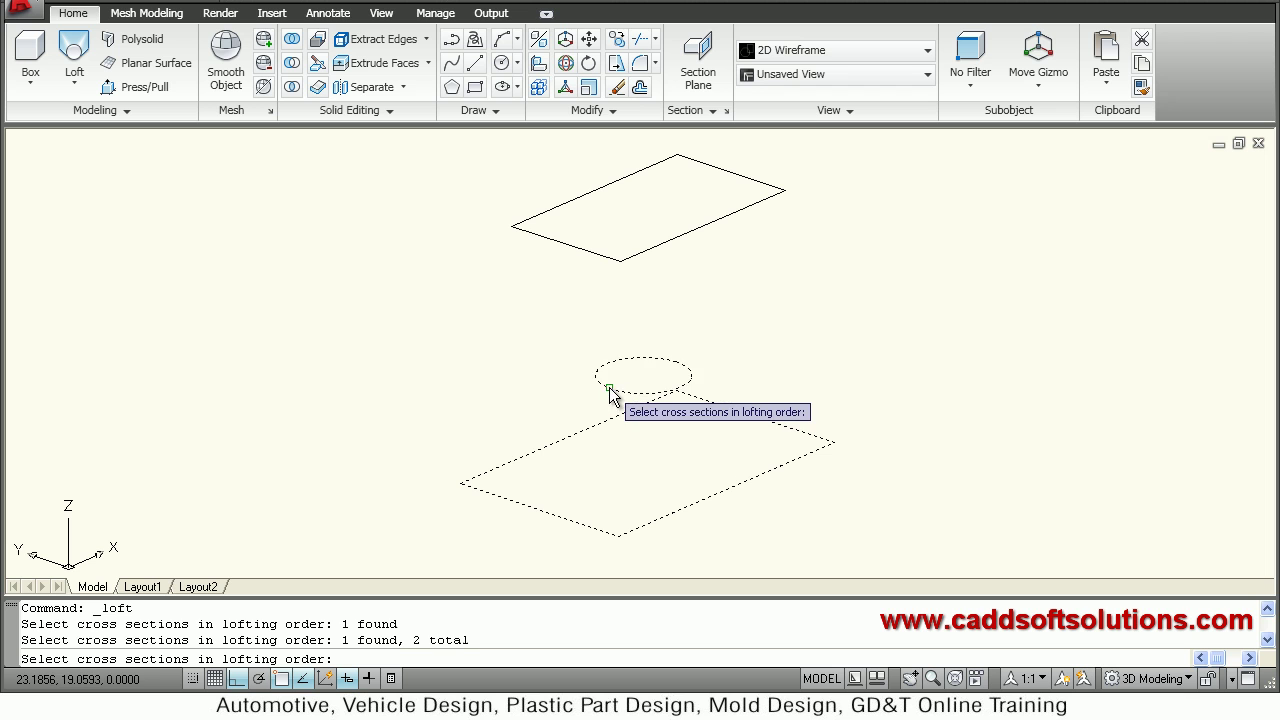
{"action": "left_click", "coordinate": [593, 258]}
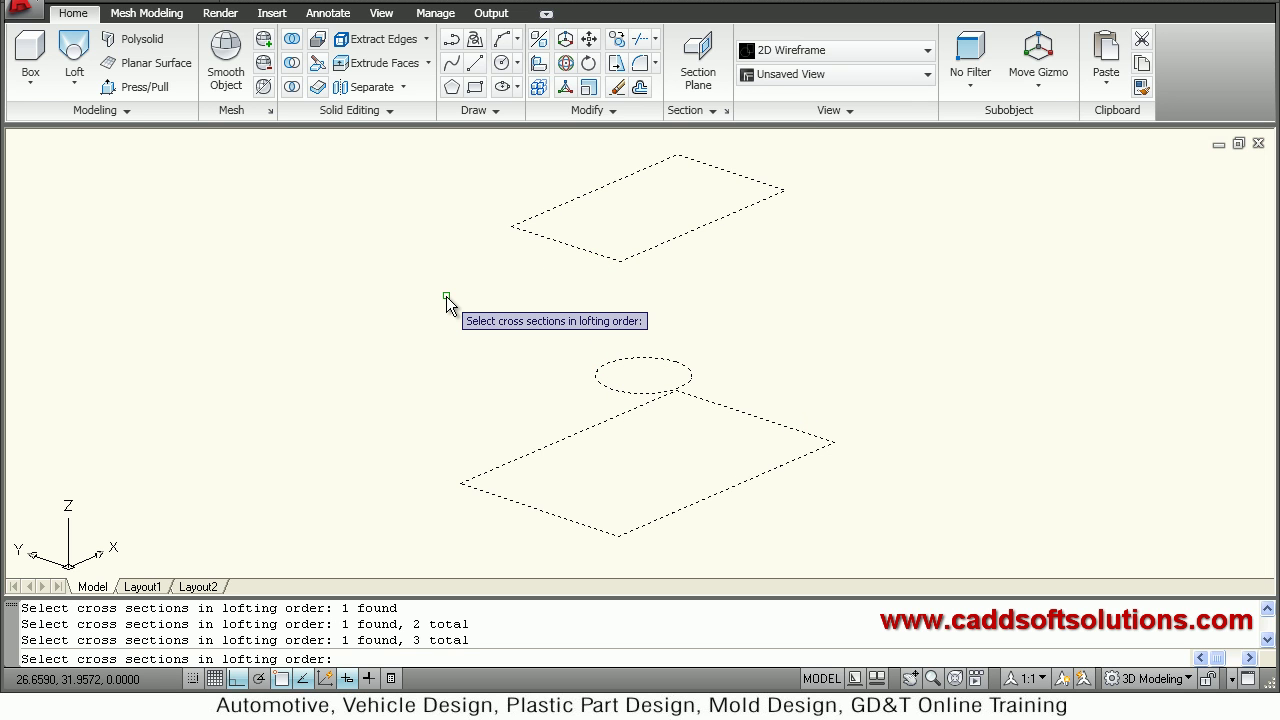
{"action": "key", "text": "Return"}
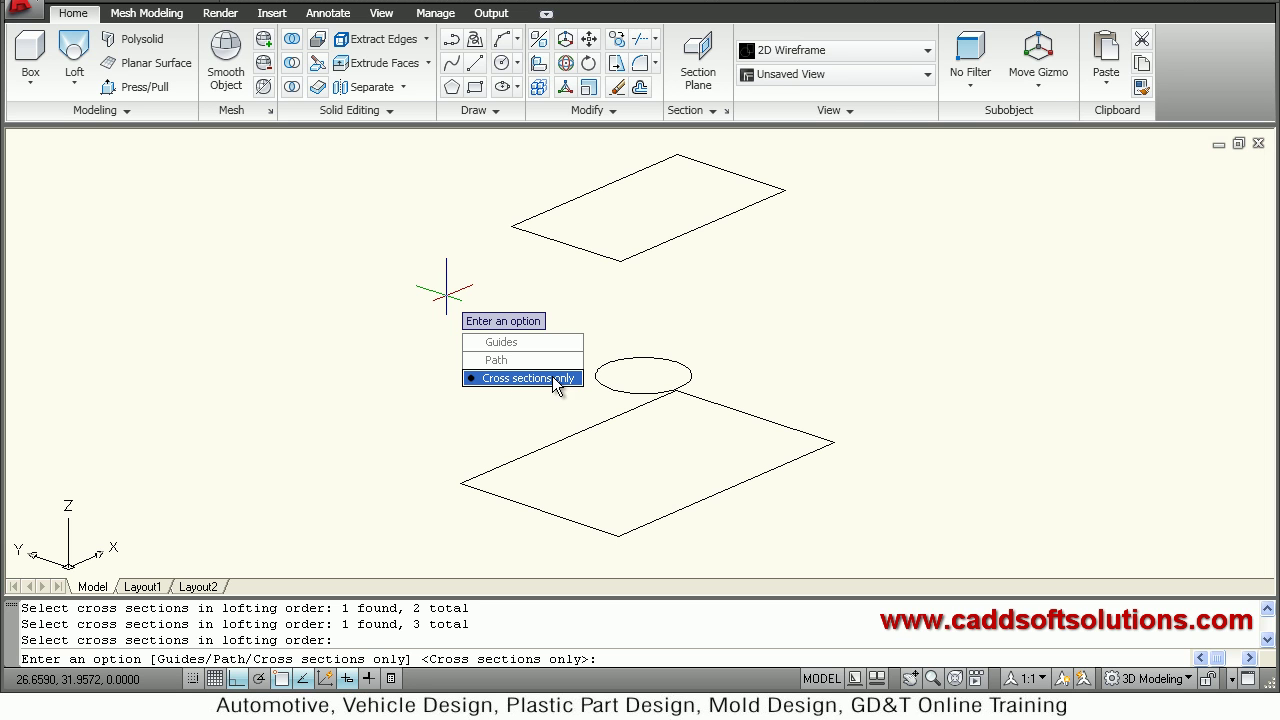
{"action": "left_click", "coordinate": [552, 376]}
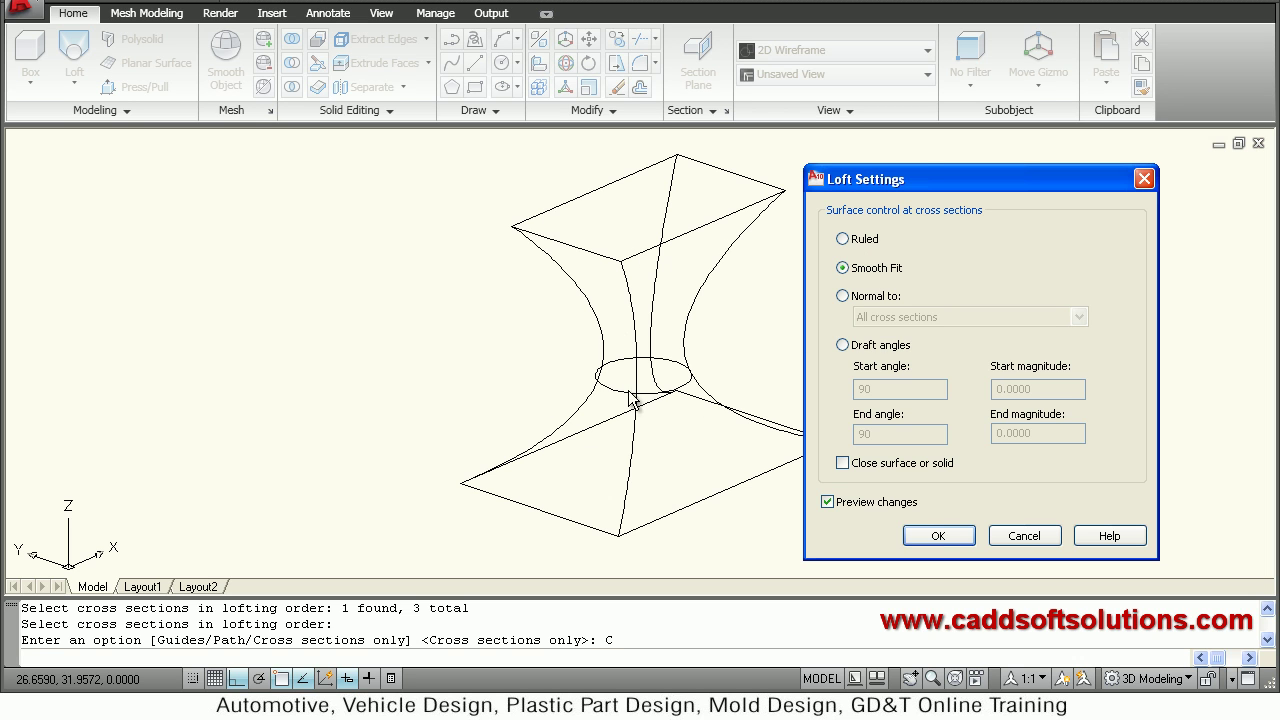
Try the Ruled surface control in the loft settings and create the loft with Smooth Fit
{"action": "left_click", "coordinate": [843, 240]}
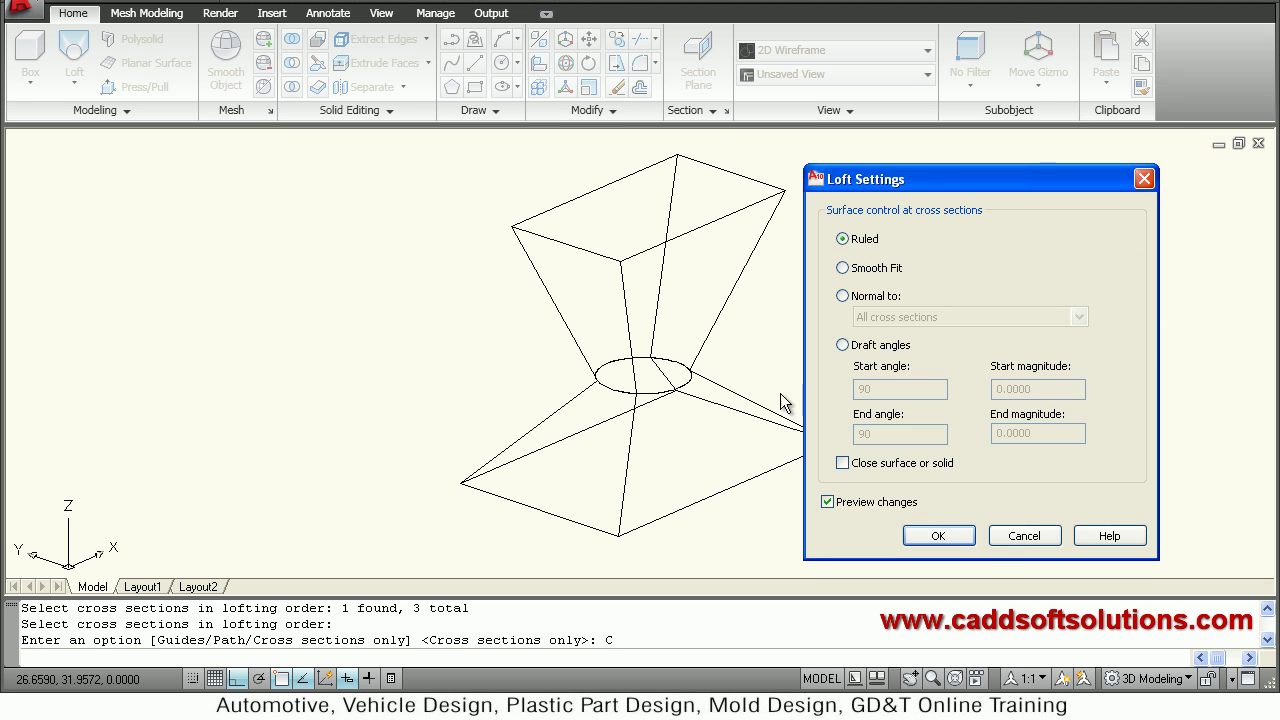
{"action": "left_click", "coordinate": [860, 276]}
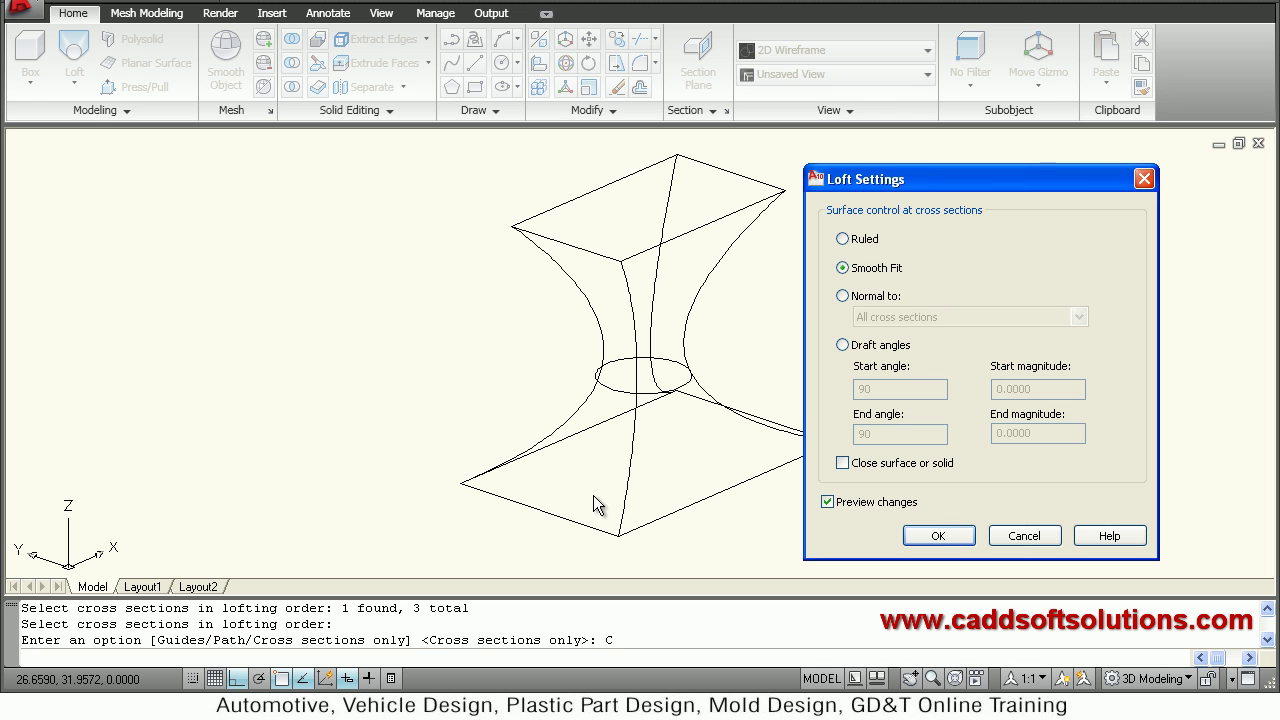
{"action": "left_click", "coordinate": [938, 536]}
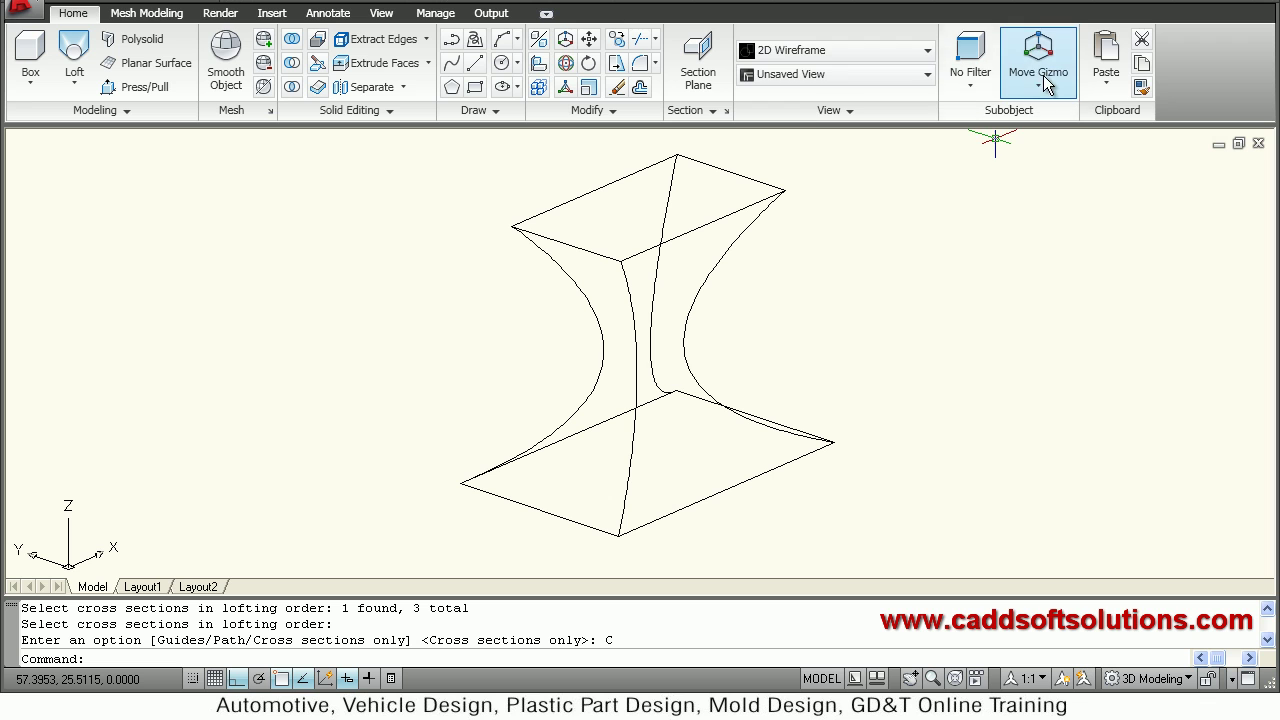
Apply the Conceptual visual style and orbit around the lofted solid to inspect its shape
{"action": "left_click", "coordinate": [928, 52]}
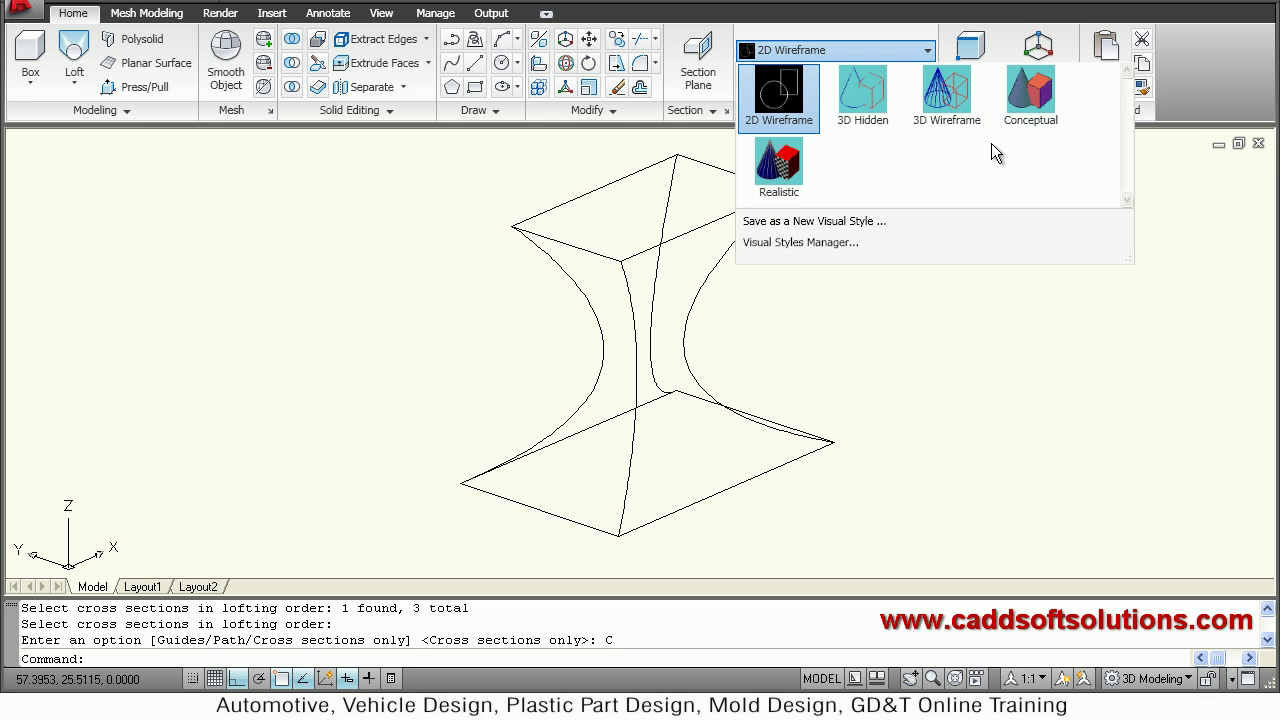
{"action": "left_click", "coordinate": [1028, 120]}
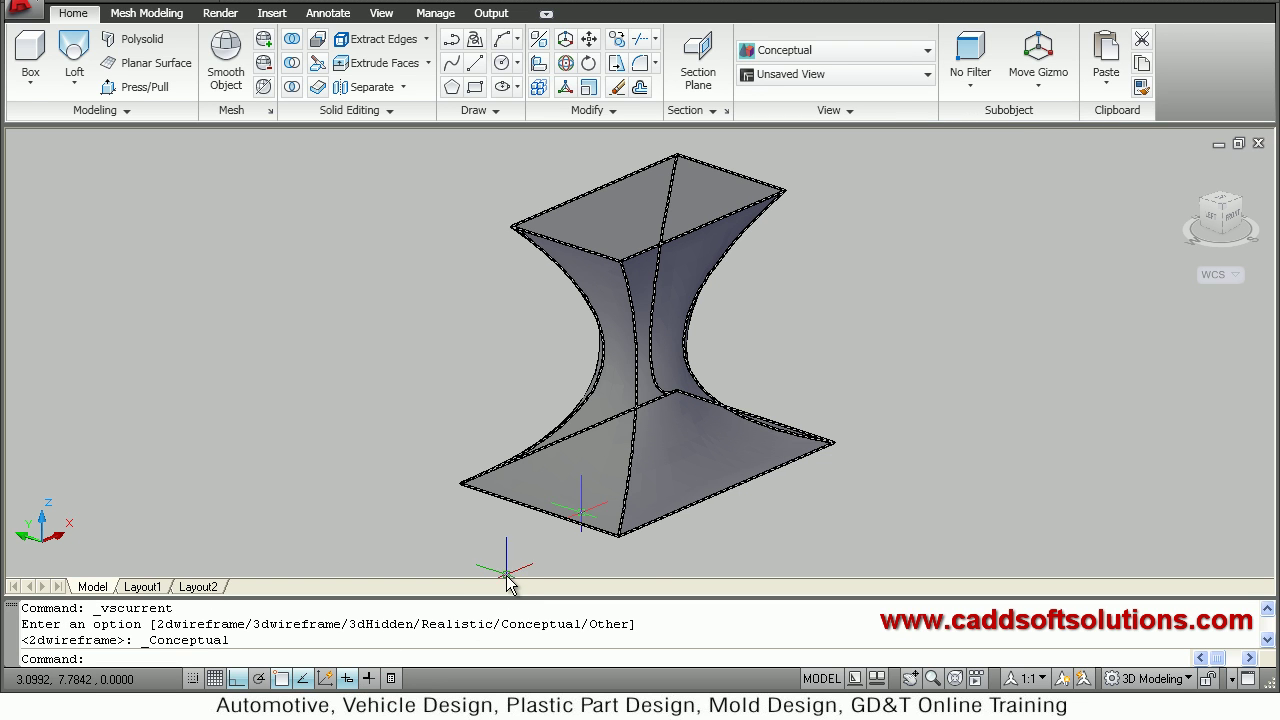
{"action": "middle_click_drag", "start_coordinate": [645, 449], "coordinate": [617, 366], "text": "shift"}
{"action": "middle_click_drag", "start_coordinate": [708, 428], "coordinate": [748, 443], "text": "shift"}
{"action": "left_click", "coordinate": [661, 413]}
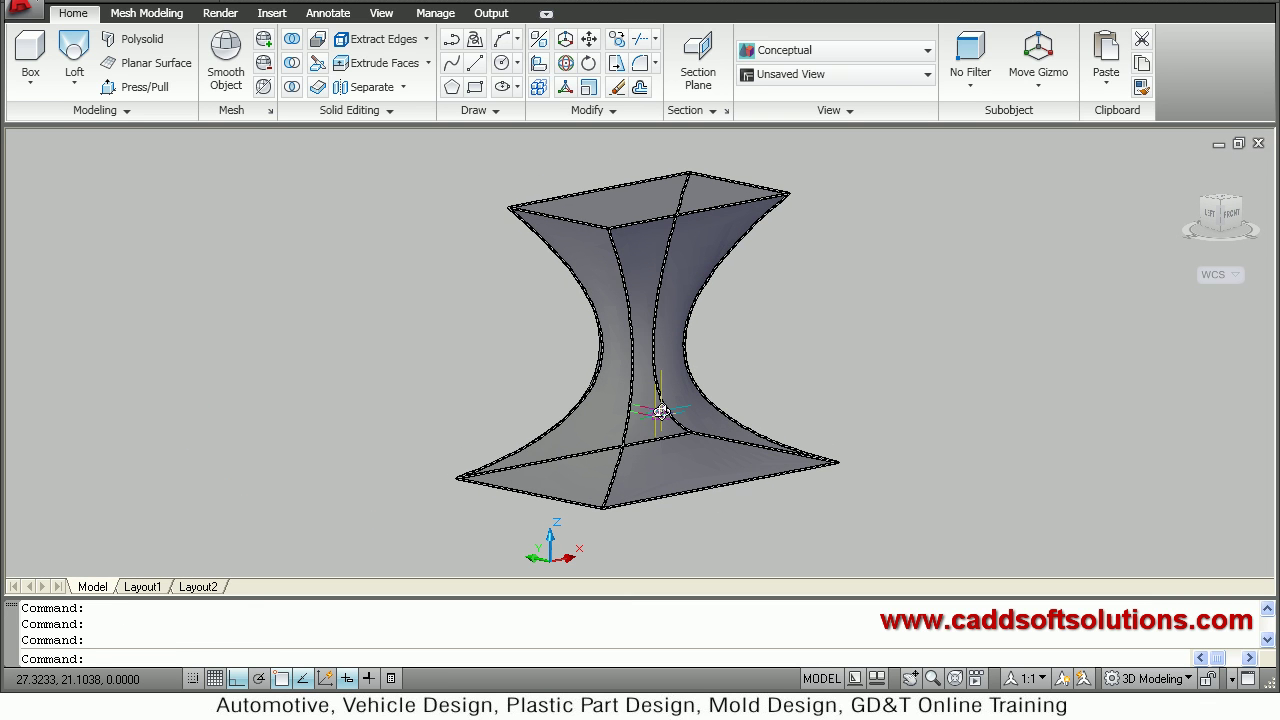
{"action": "key", "text": "Escape"}
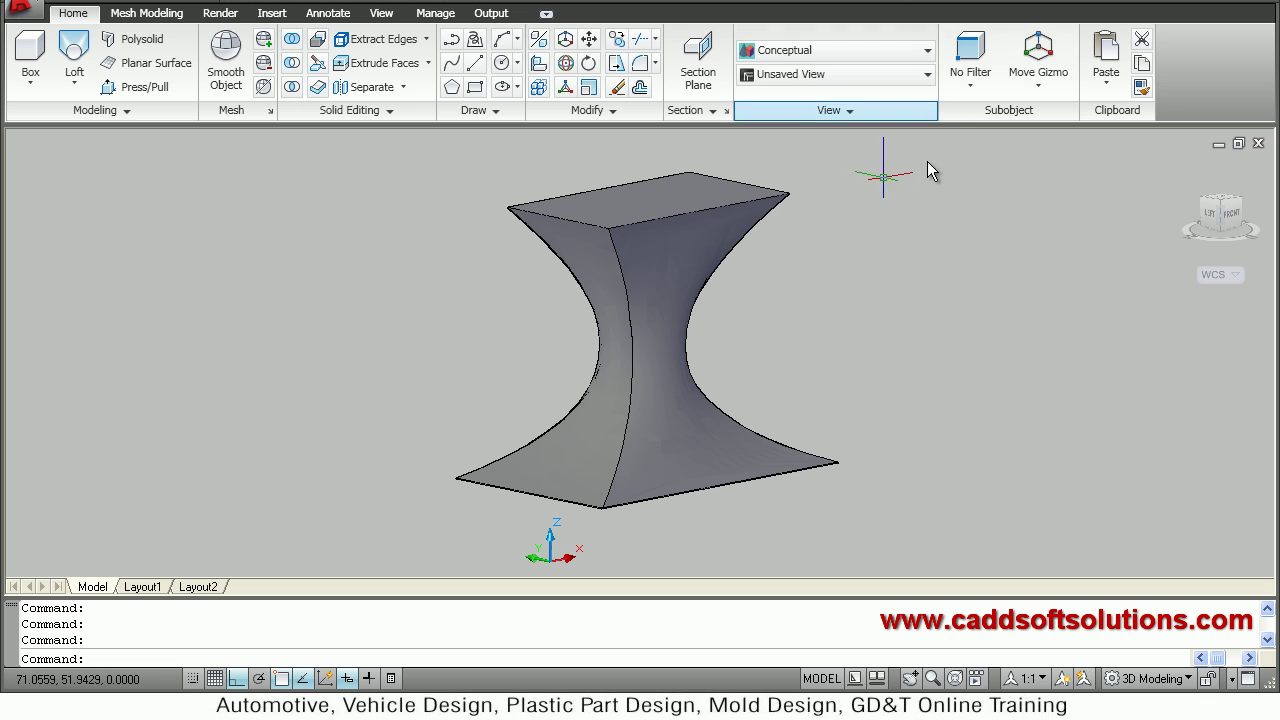
{"action": "left_click", "coordinate": [913, 55]}
{"action": "left_click", "coordinate": [913, 55]}
{"action": "left_click", "coordinate": [913, 52]}
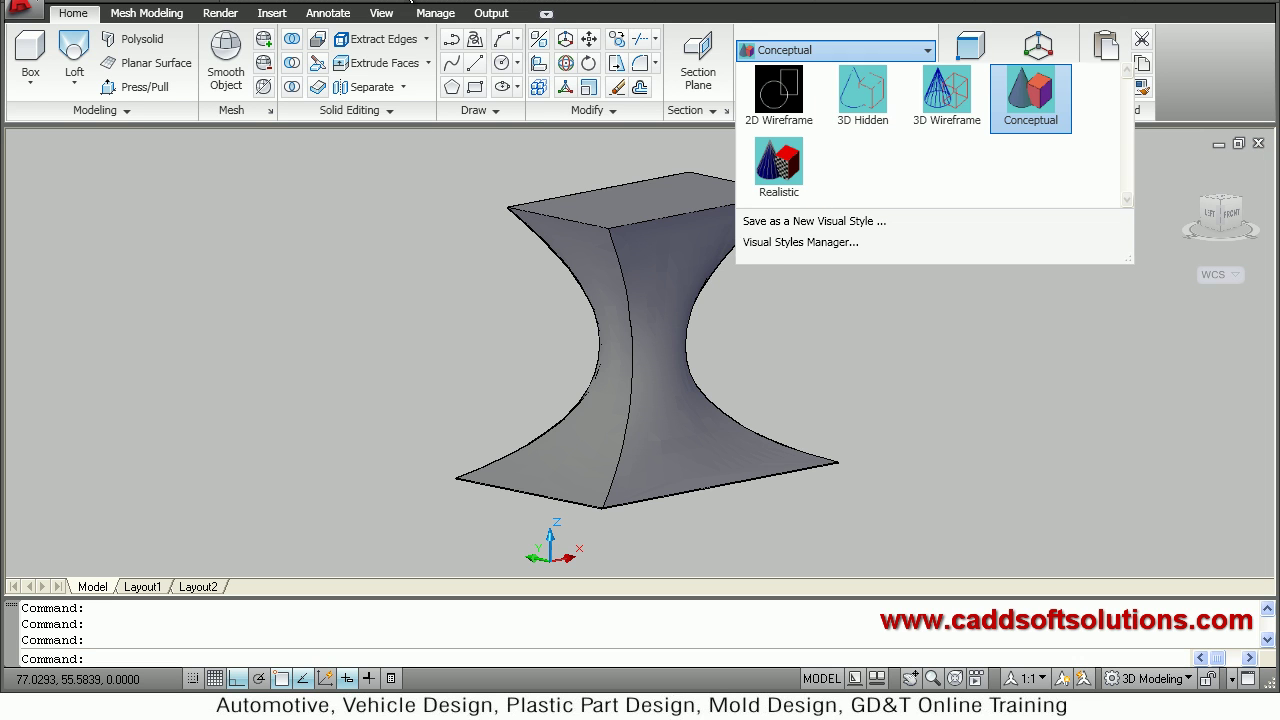
{"action": "left_click", "coordinate": [406, 5]}
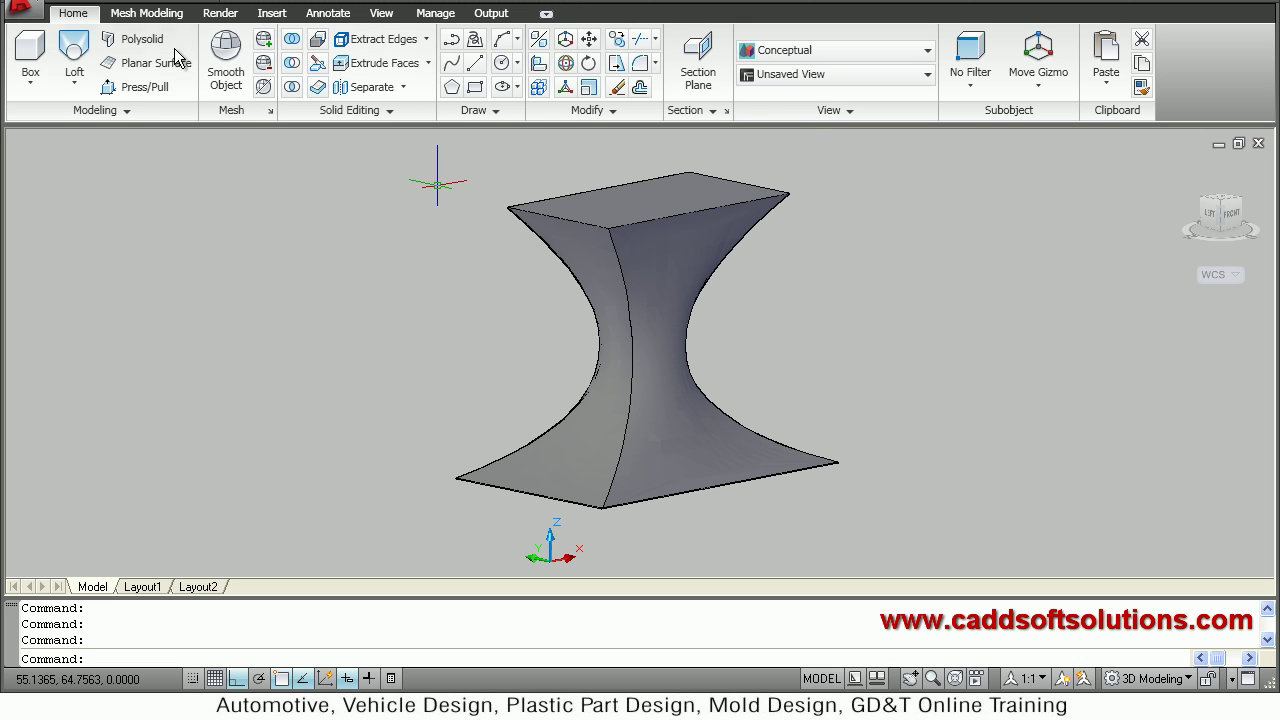
Erase the lofted solid and set the view back to SE Isometric
{"action": "left_click", "coordinate": [617, 87]}
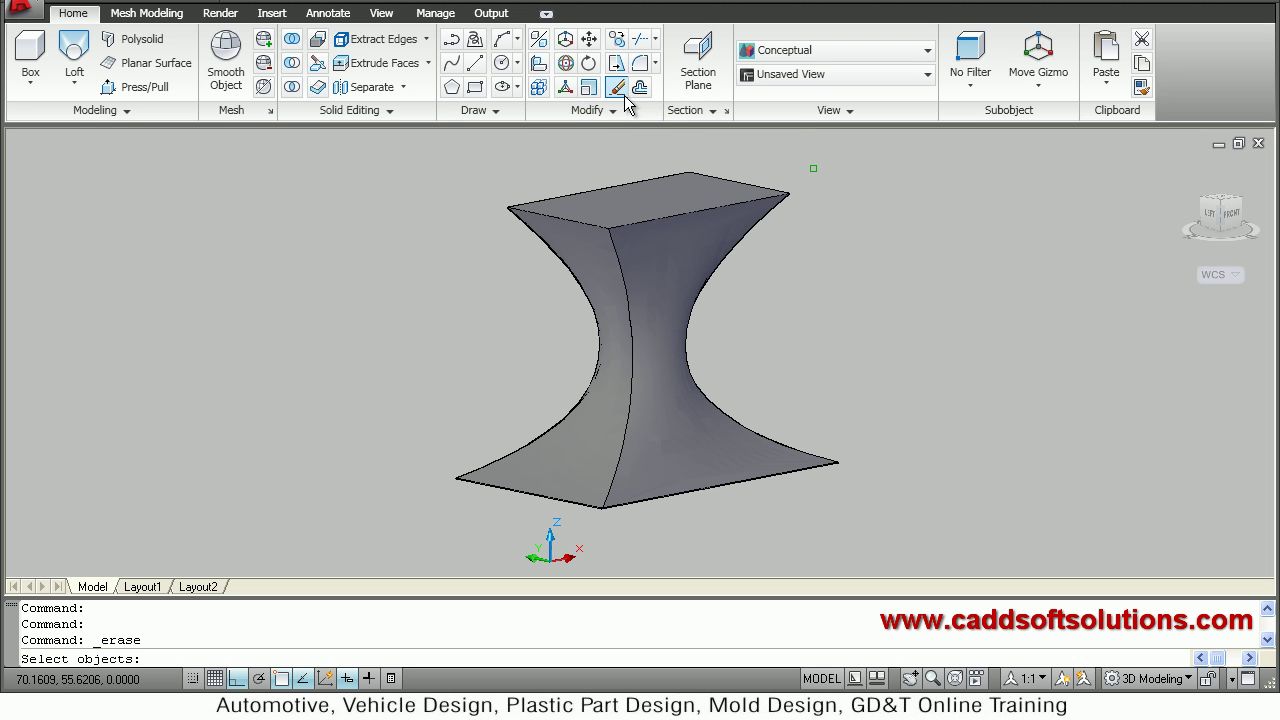
{"action": "left_click", "coordinate": [759, 163]}
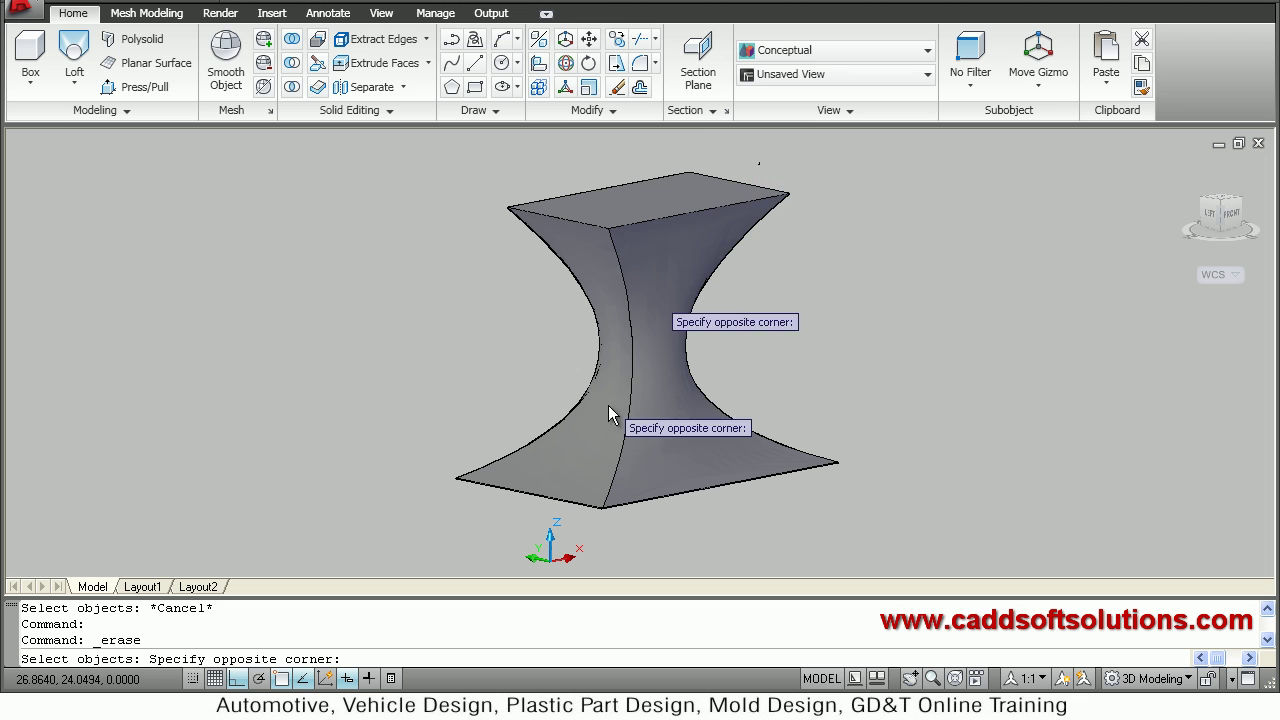
{"action": "left_click", "coordinate": [693, 432]}
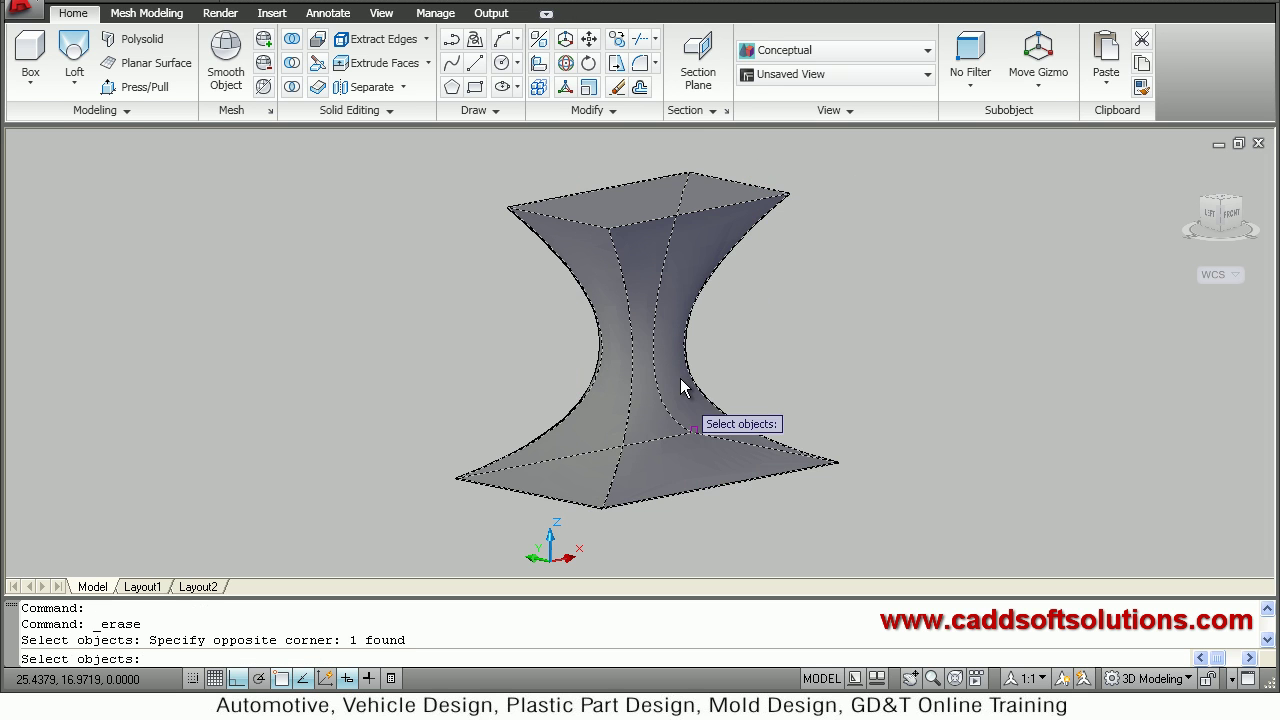
{"action": "key", "text": "Return"}
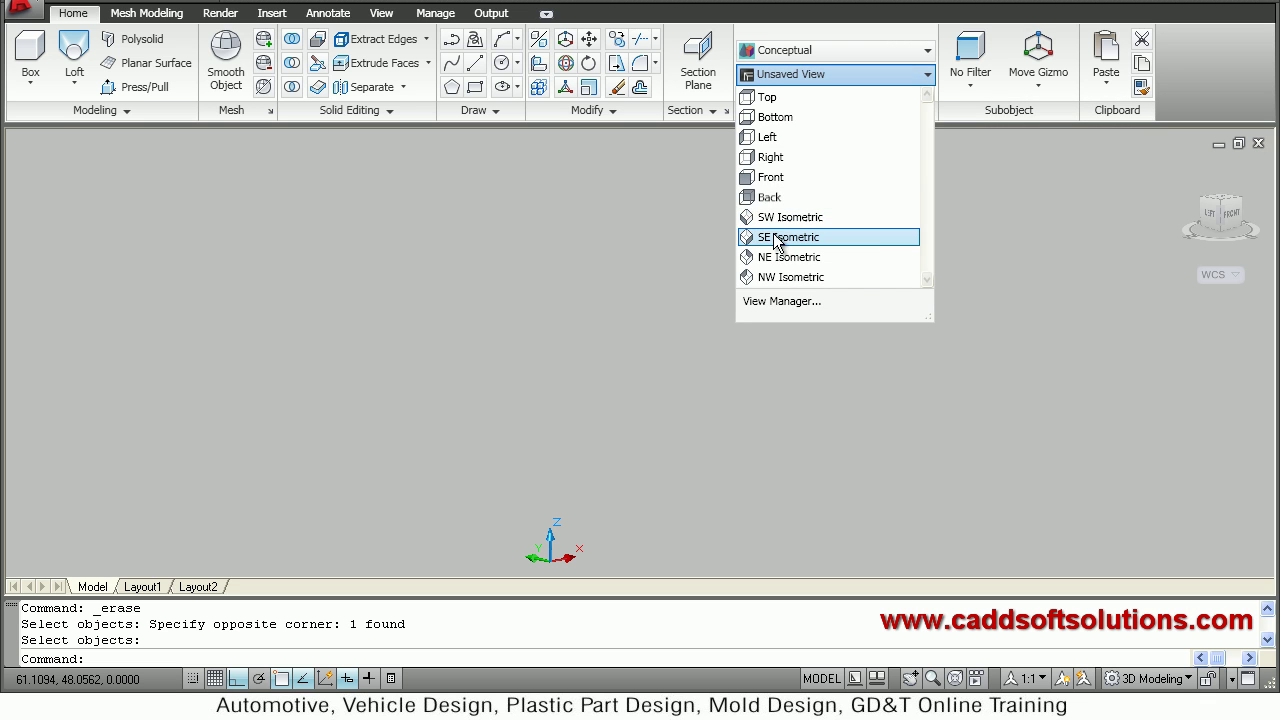
{"action": "left_click", "coordinate": [752, 232]}
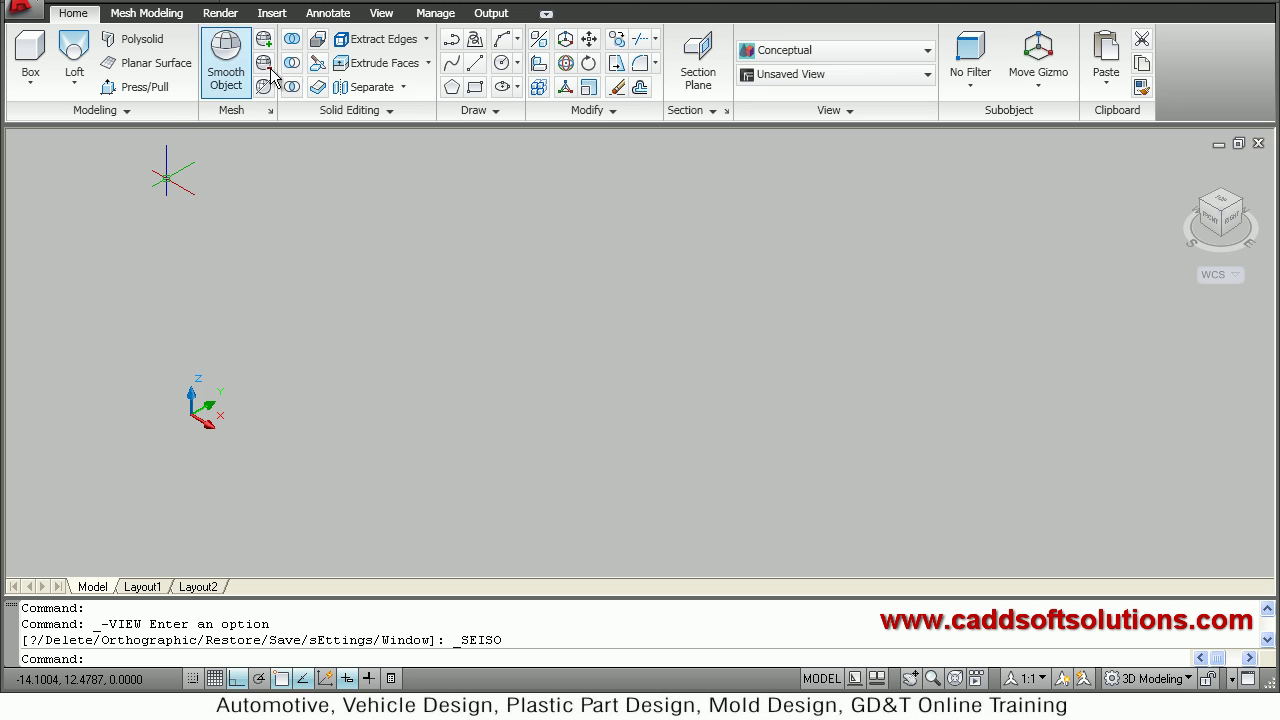
{"action": "left_click", "coordinate": [475, 88]}
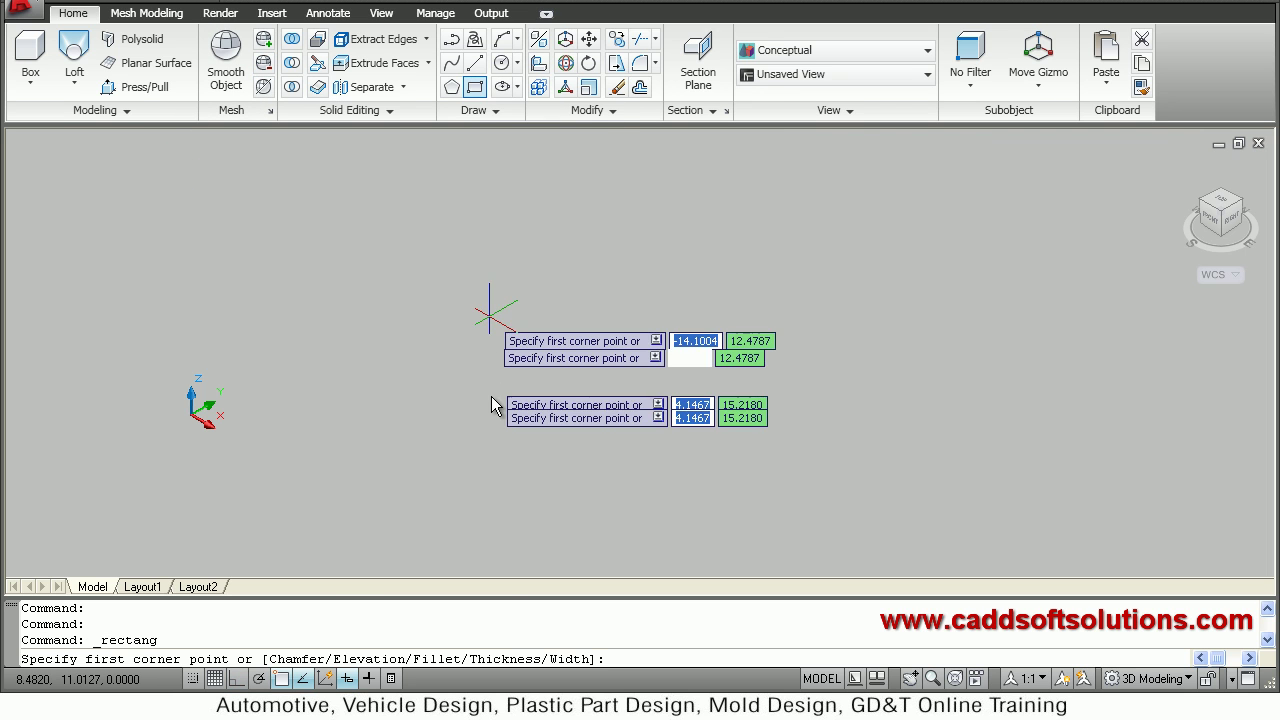
{"action": "key", "text": "Escape"}
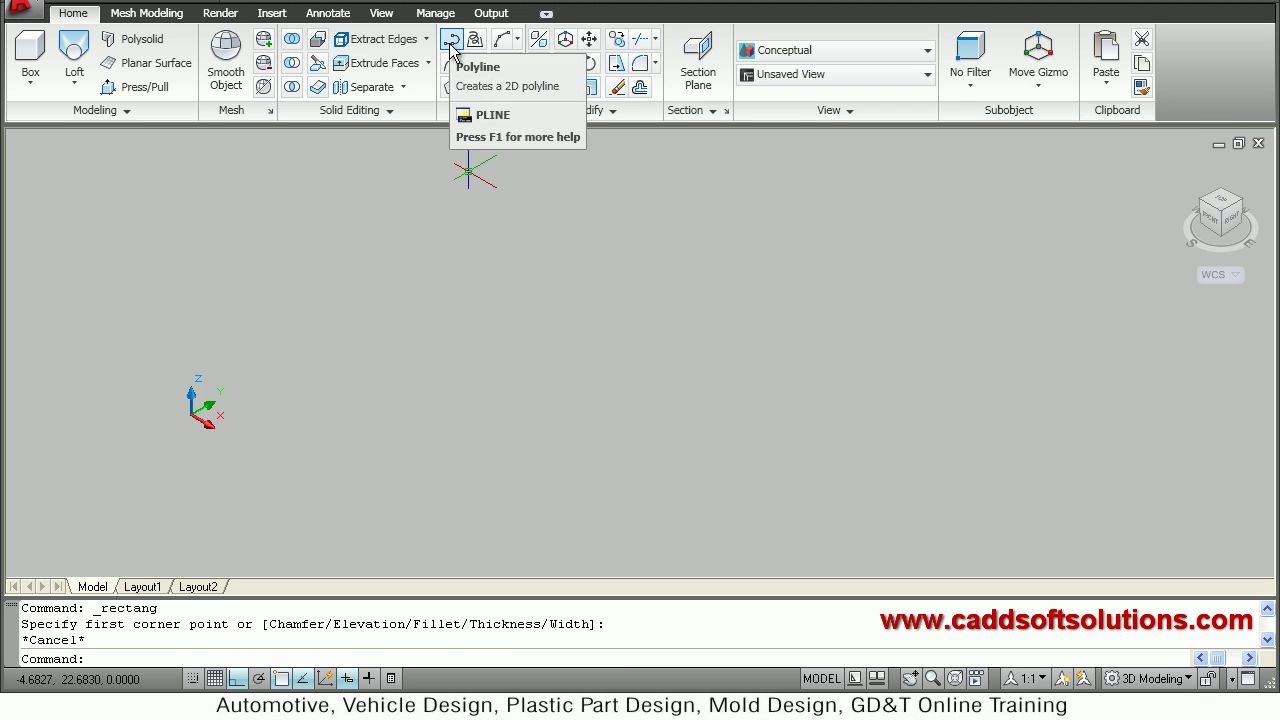
{"action": "left_click", "coordinate": [451, 42]}
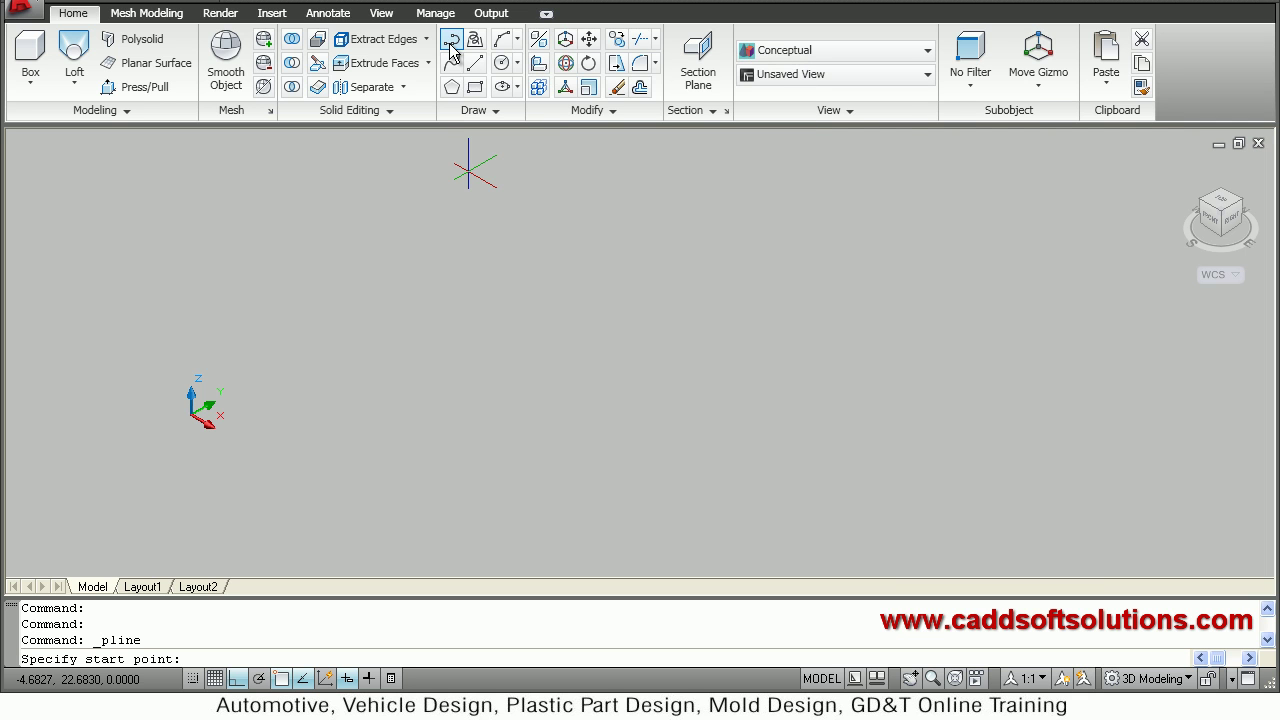
{"action": "left_click", "coordinate": [527, 507]}
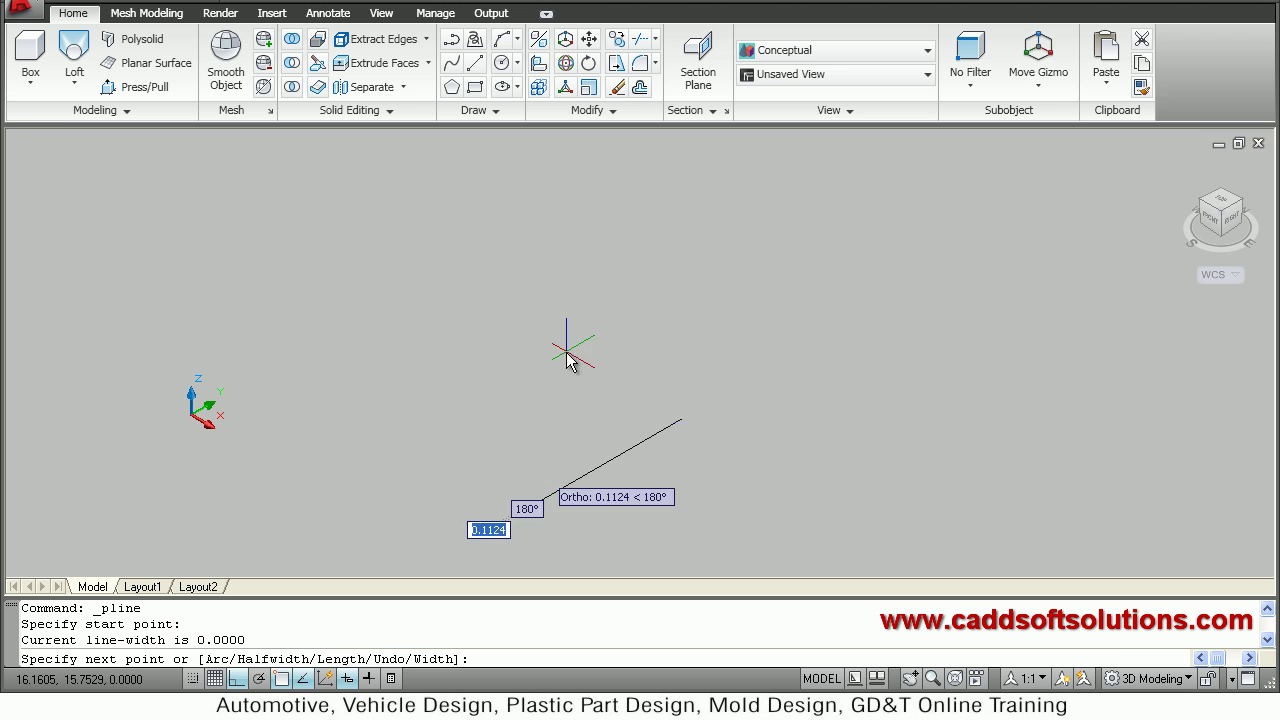
{"action": "key", "text": "Escape"}
{"action": "key", "text": "Escape"}
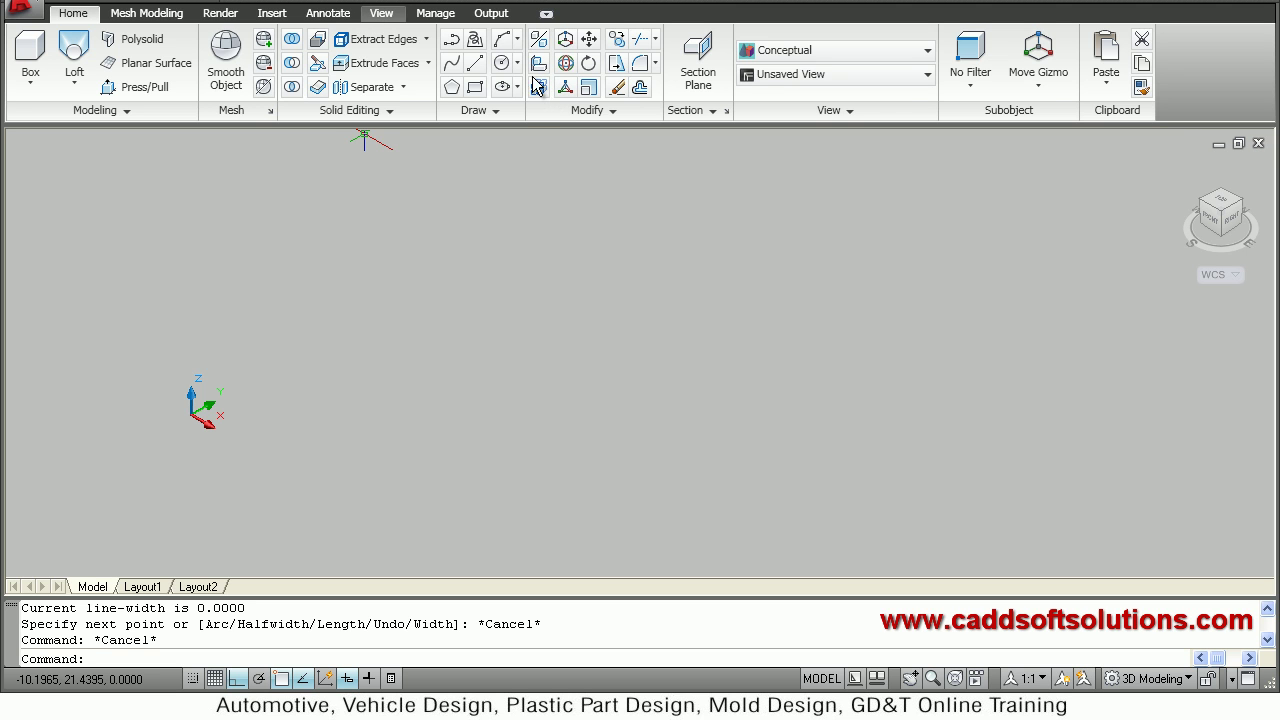
Set the UCS to the Right preset so drawing takes place on a vertical plane
{"action": "left_click", "coordinate": [382, 14]}
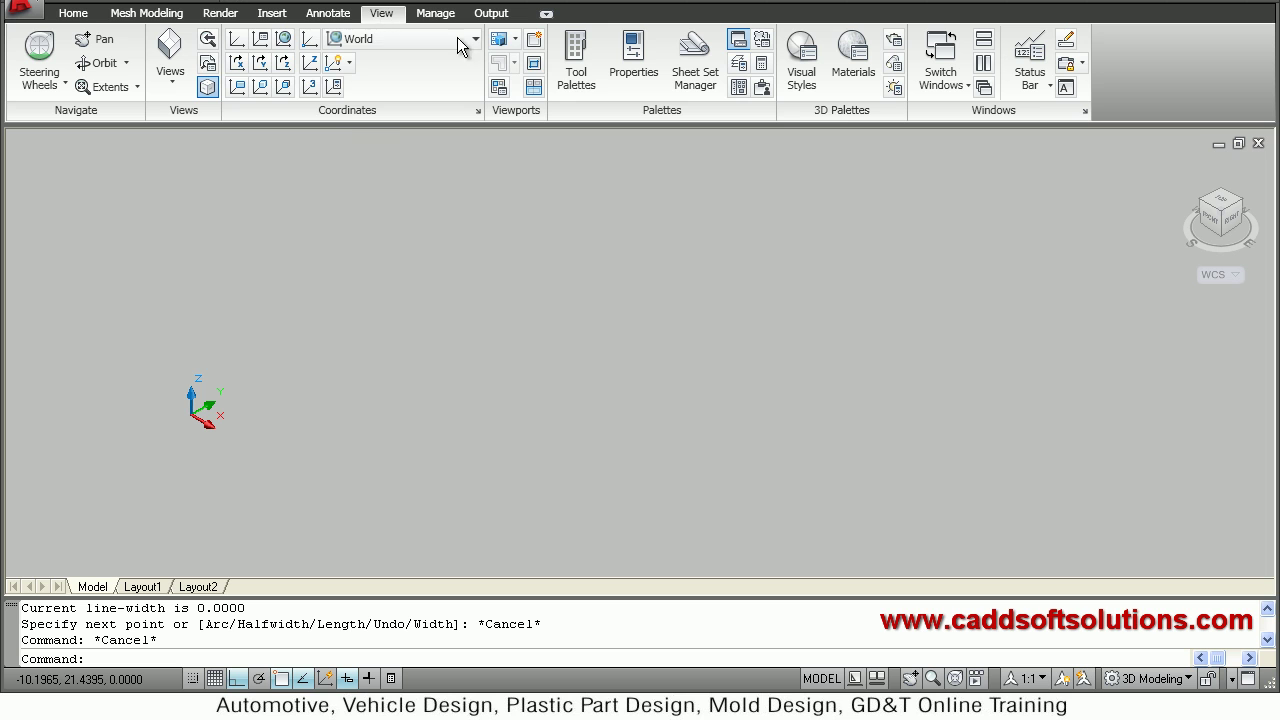
{"action": "left_click", "coordinate": [392, 40]}
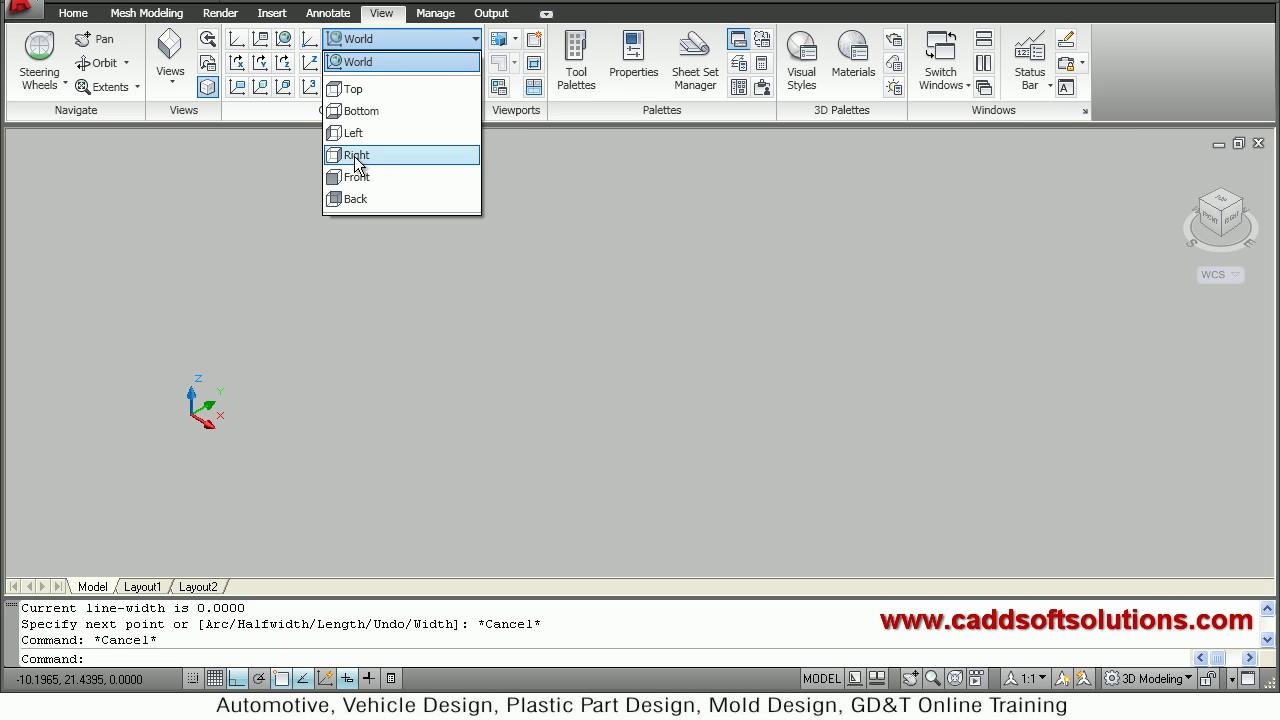
{"action": "left_click", "coordinate": [352, 157]}
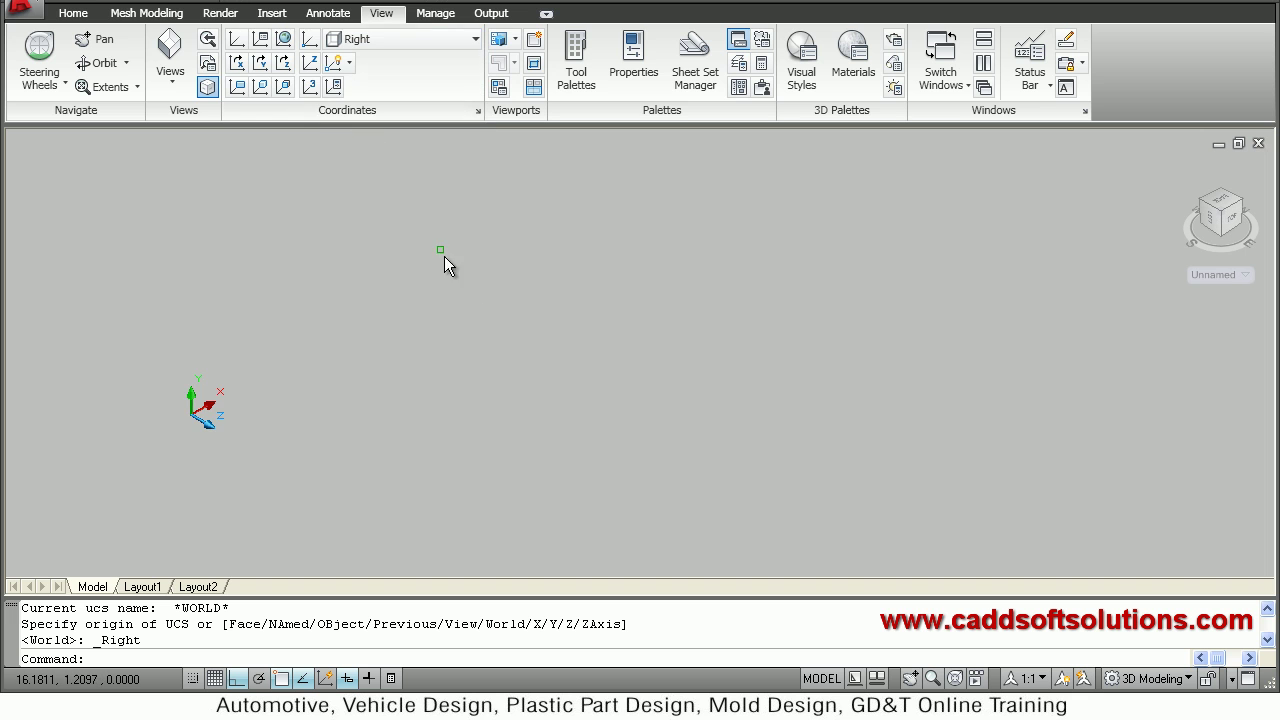
Draw a two-segment polyline path on the vertical plane: one segment straight up, then one along the positive X direction
{"action": "left_click", "coordinate": [73, 14]}
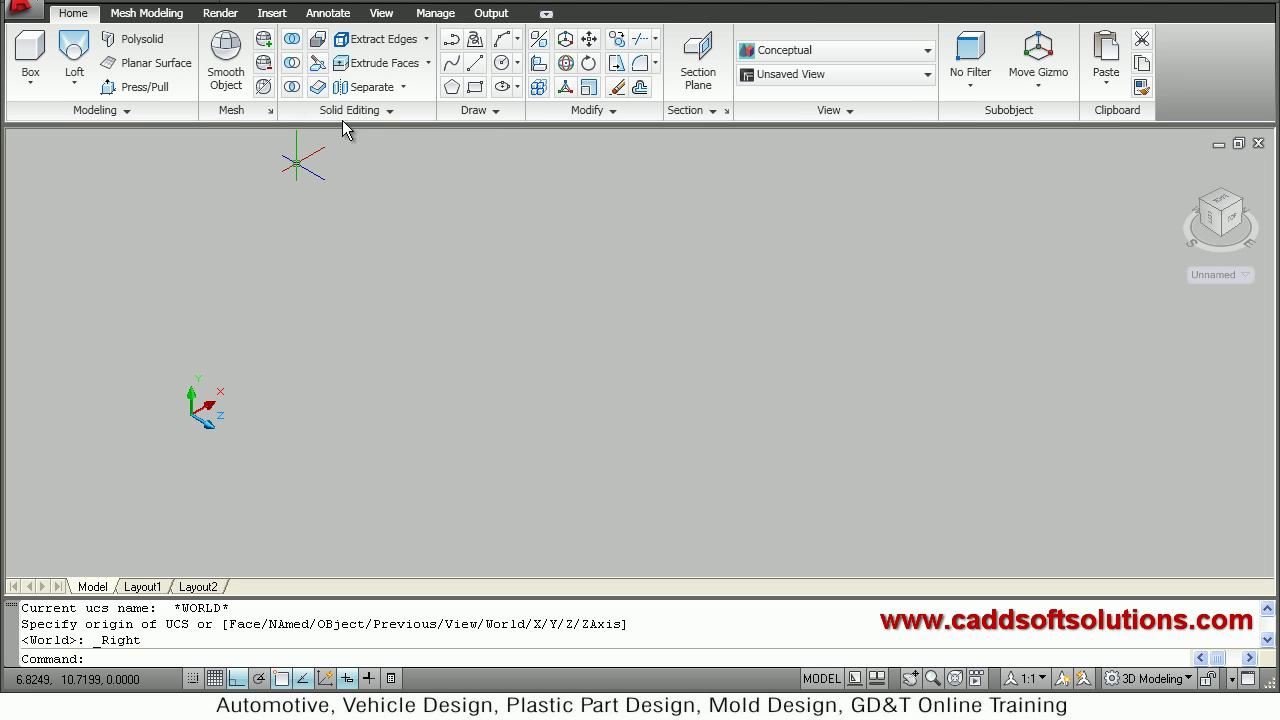
{"action": "left_click", "coordinate": [455, 47]}
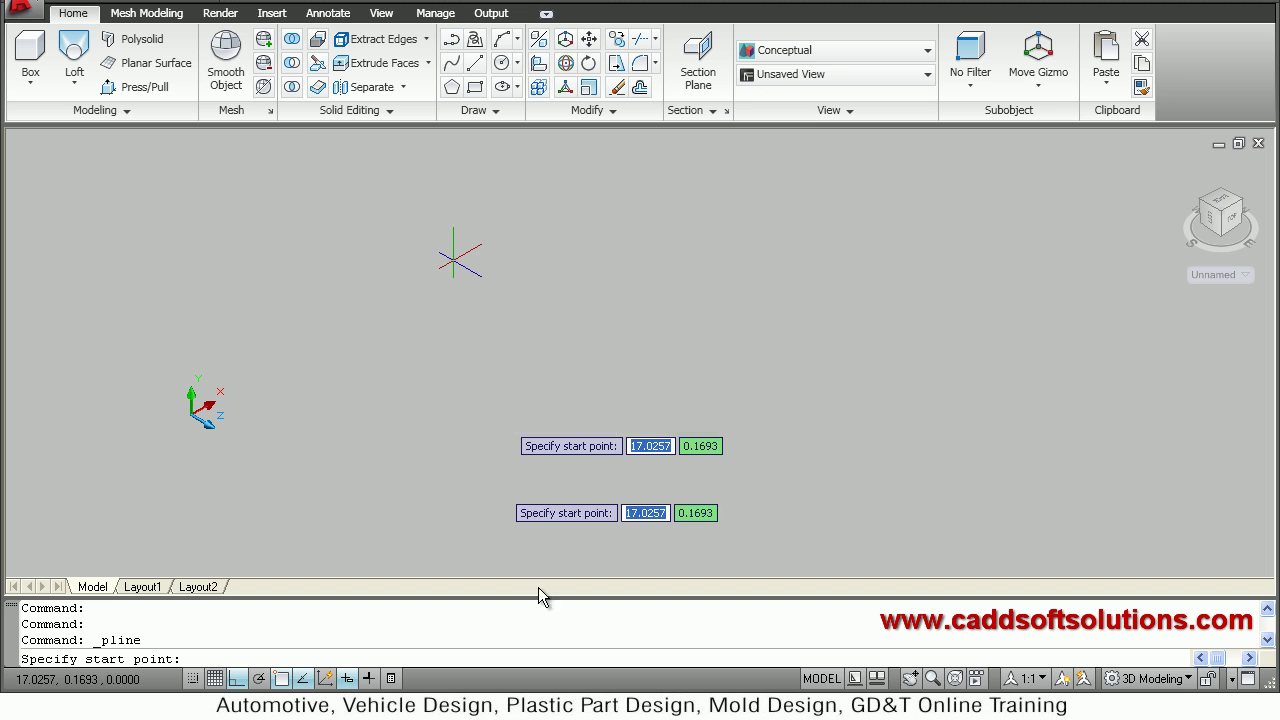
{"action": "left_click", "coordinate": [509, 549]}
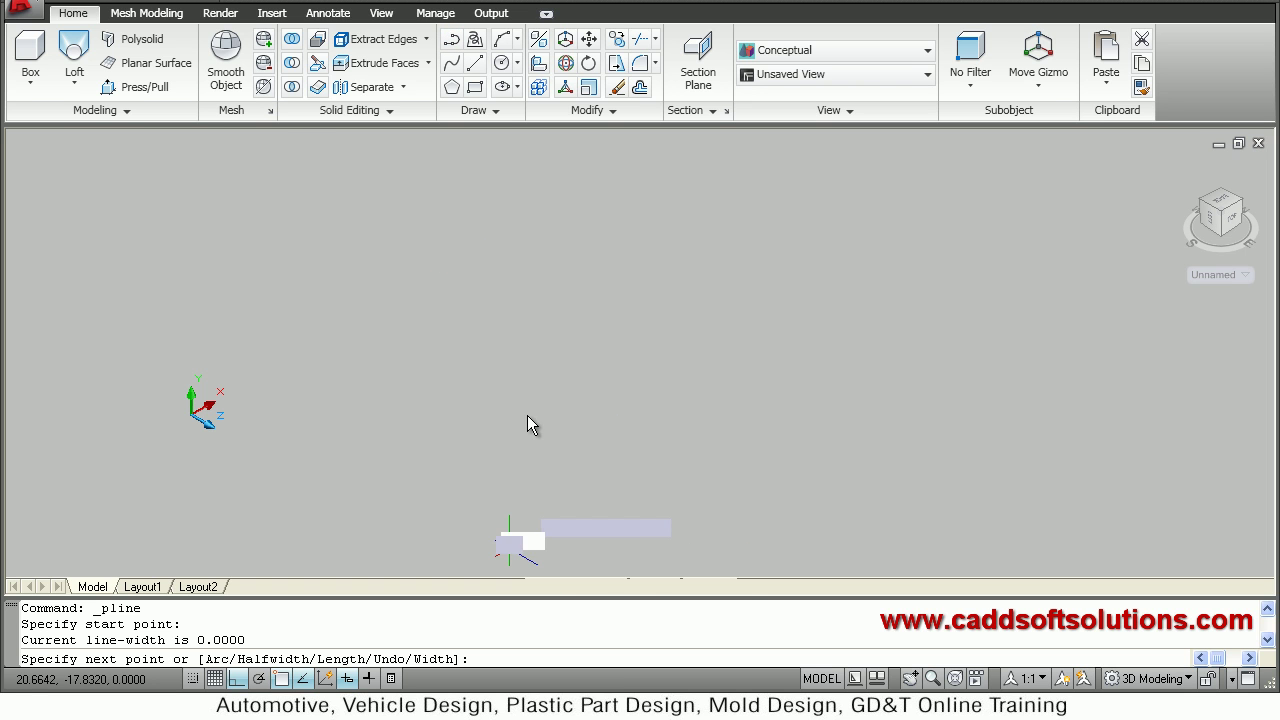
{"action": "left_click", "coordinate": [522, 345]}
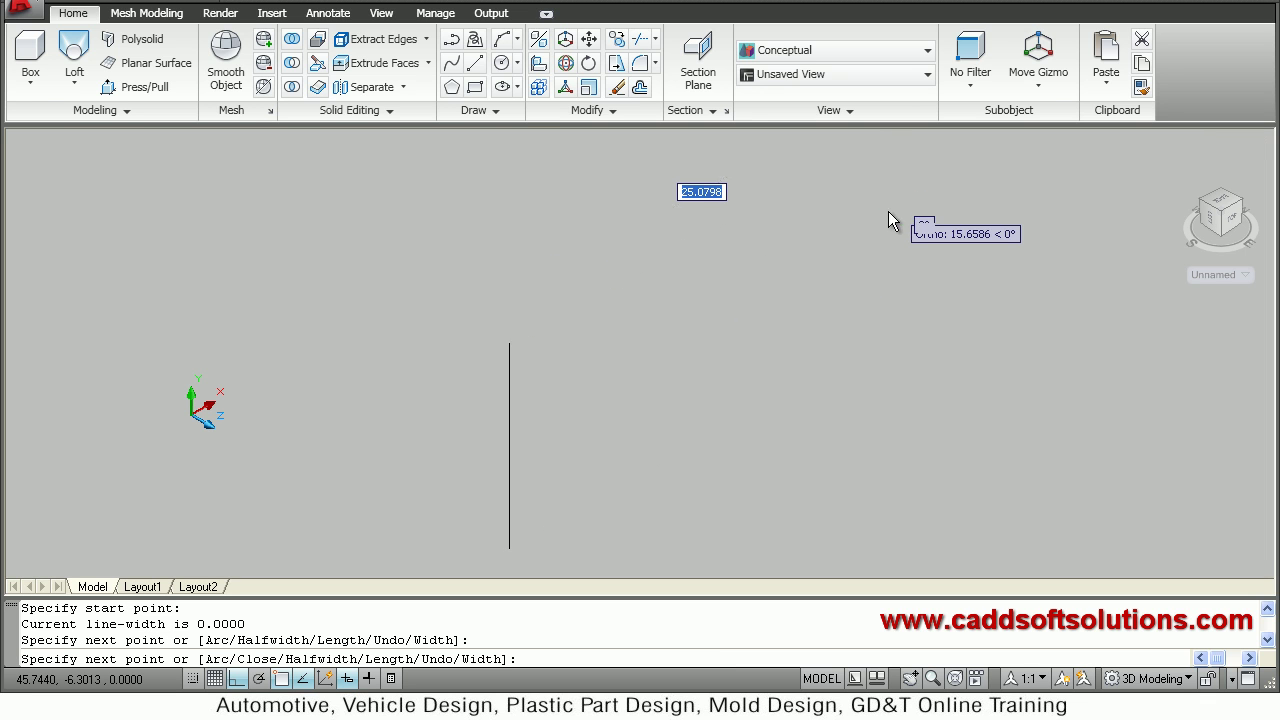
{"action": "left_click", "coordinate": [829, 249]}
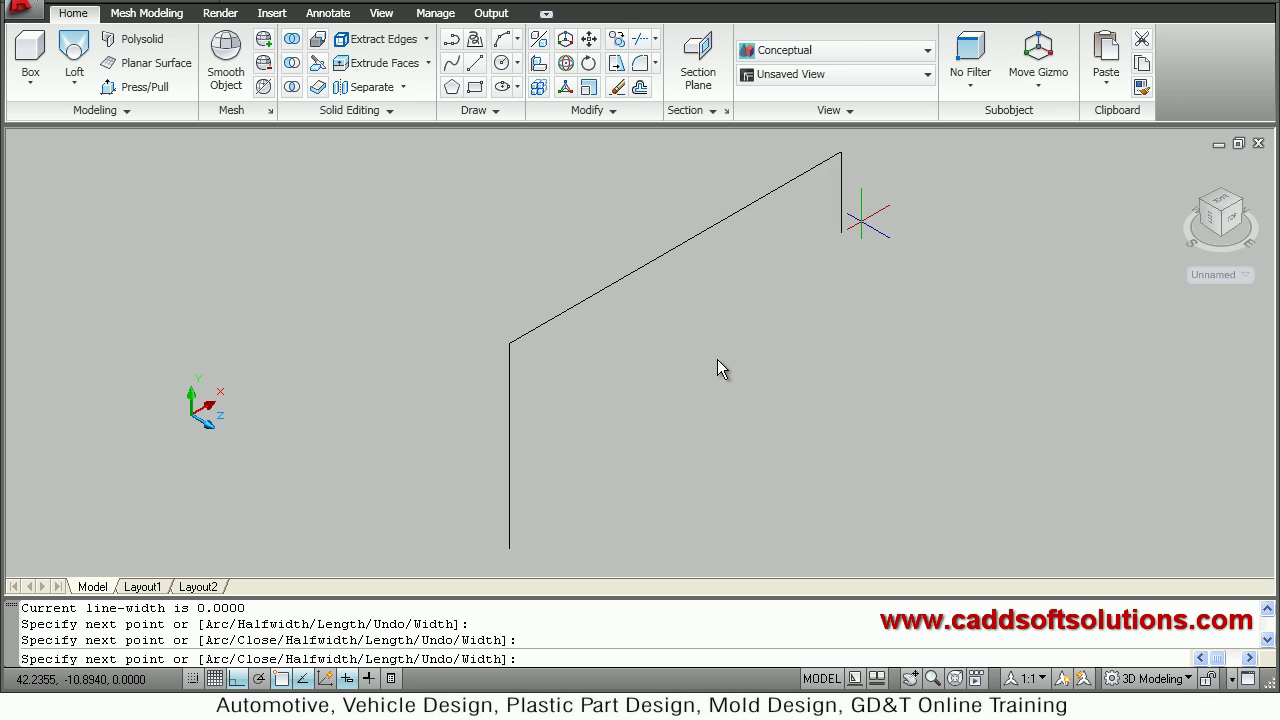
{"action": "key", "text": "Return"}
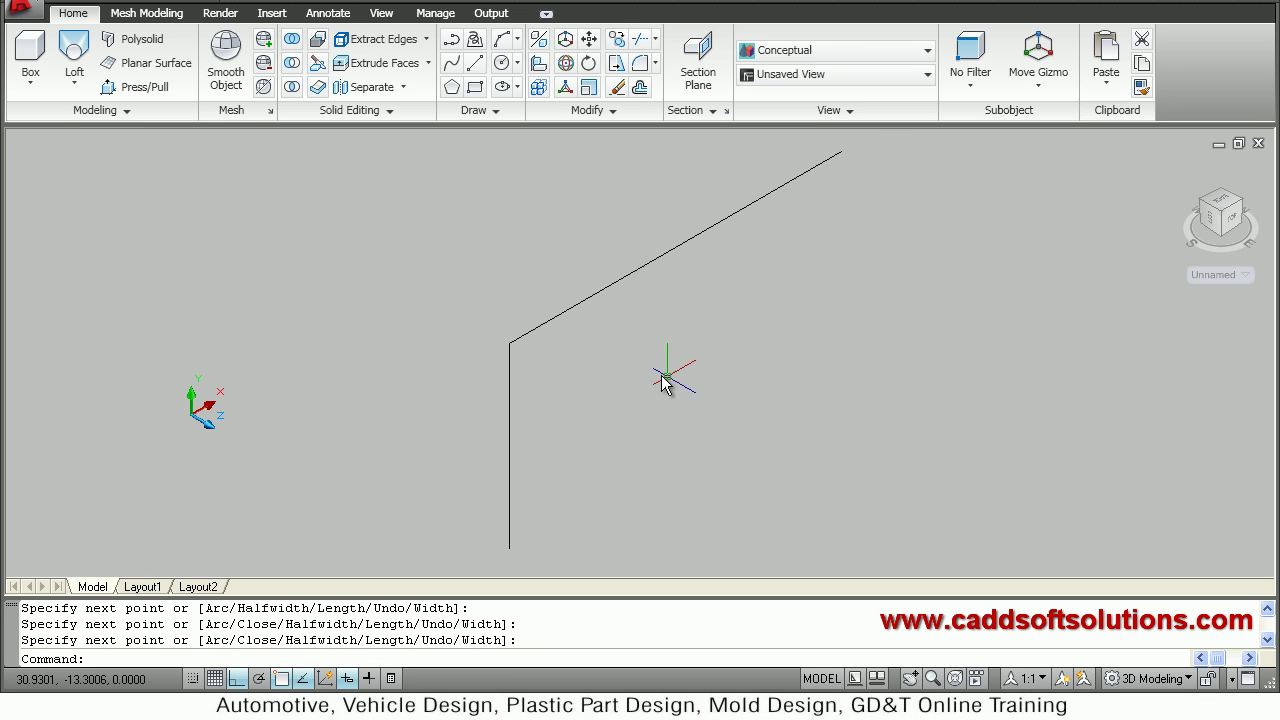
Fillet the corner between the polyline's two segments with a large radius defined by picking two points
{"action": "scroll", "coordinate": [663, 385], "scroll_direction": "down", "scroll_amount": 2}
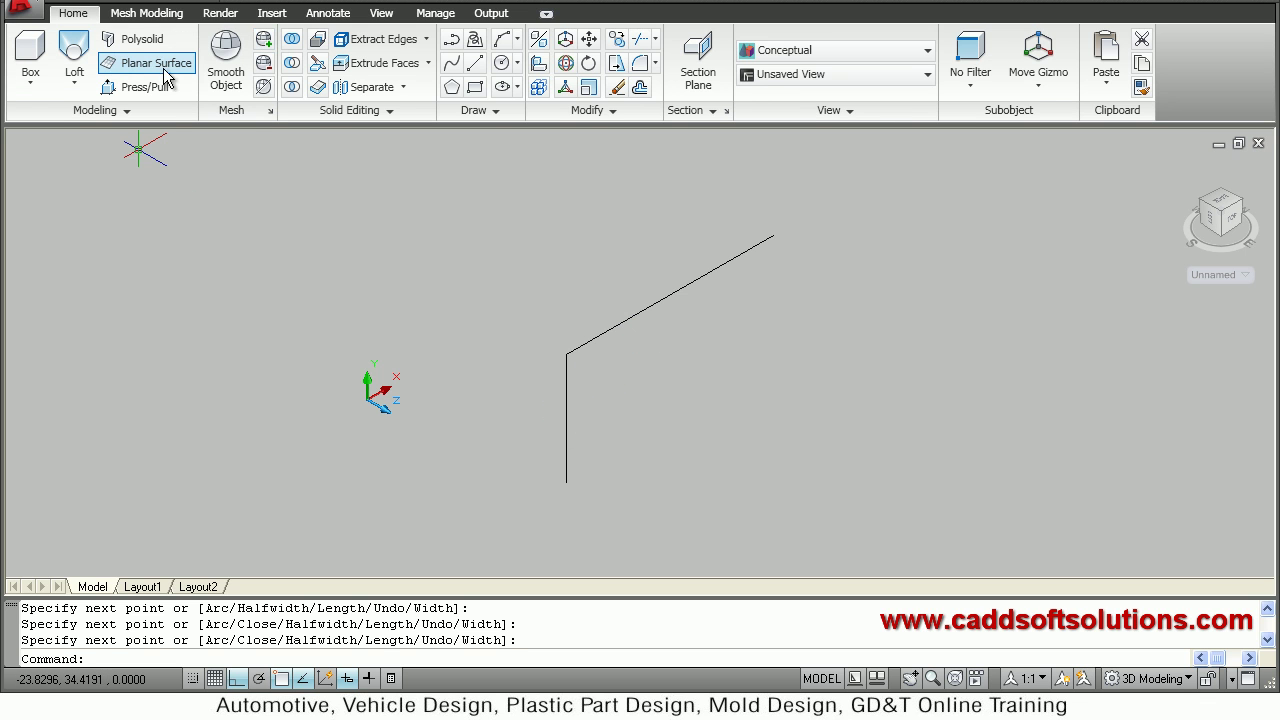
{"action": "left_click", "coordinate": [637, 63]}
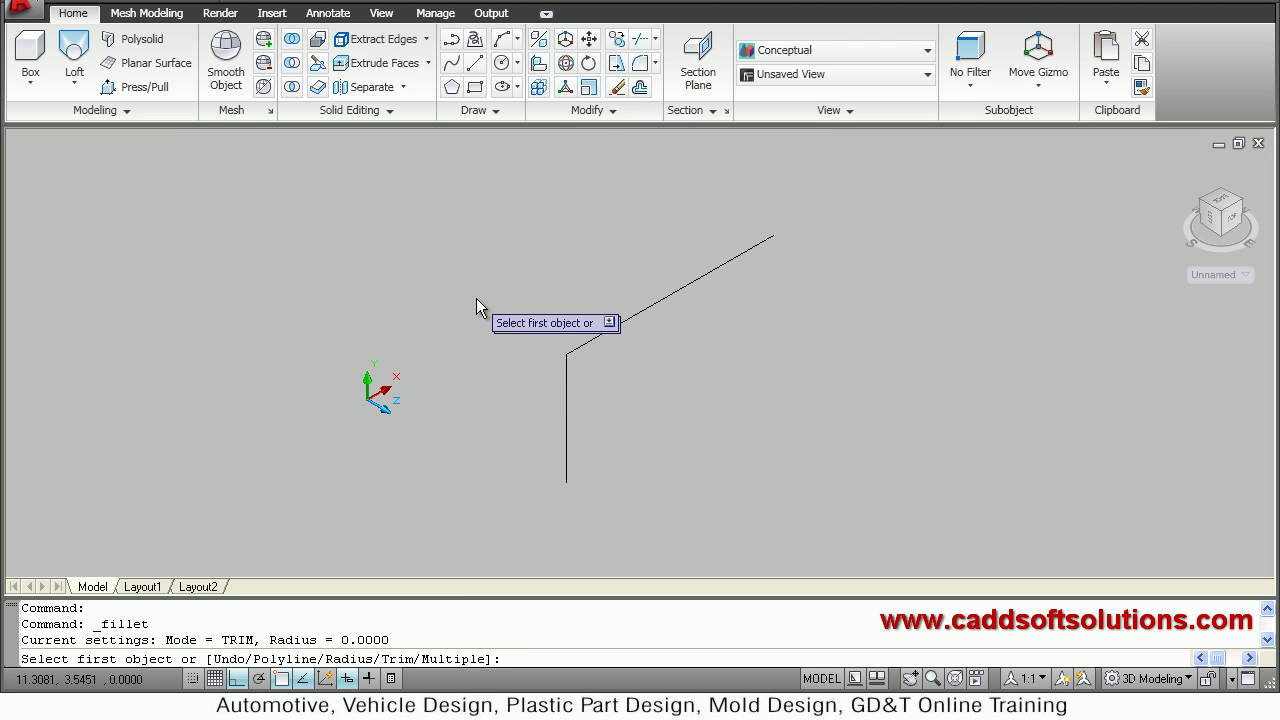
{"action": "type", "text": "r"}
{"action": "key", "text": "Return"}
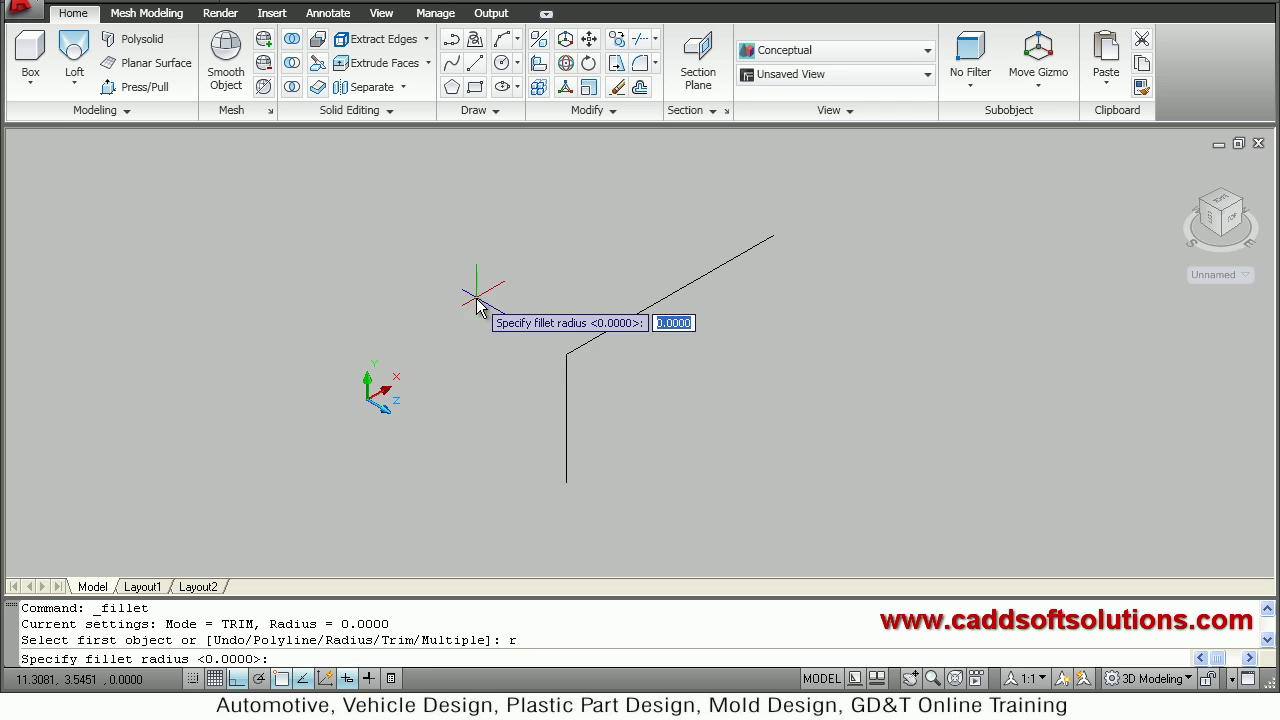
{"action": "left_click", "coordinate": [464, 331]}
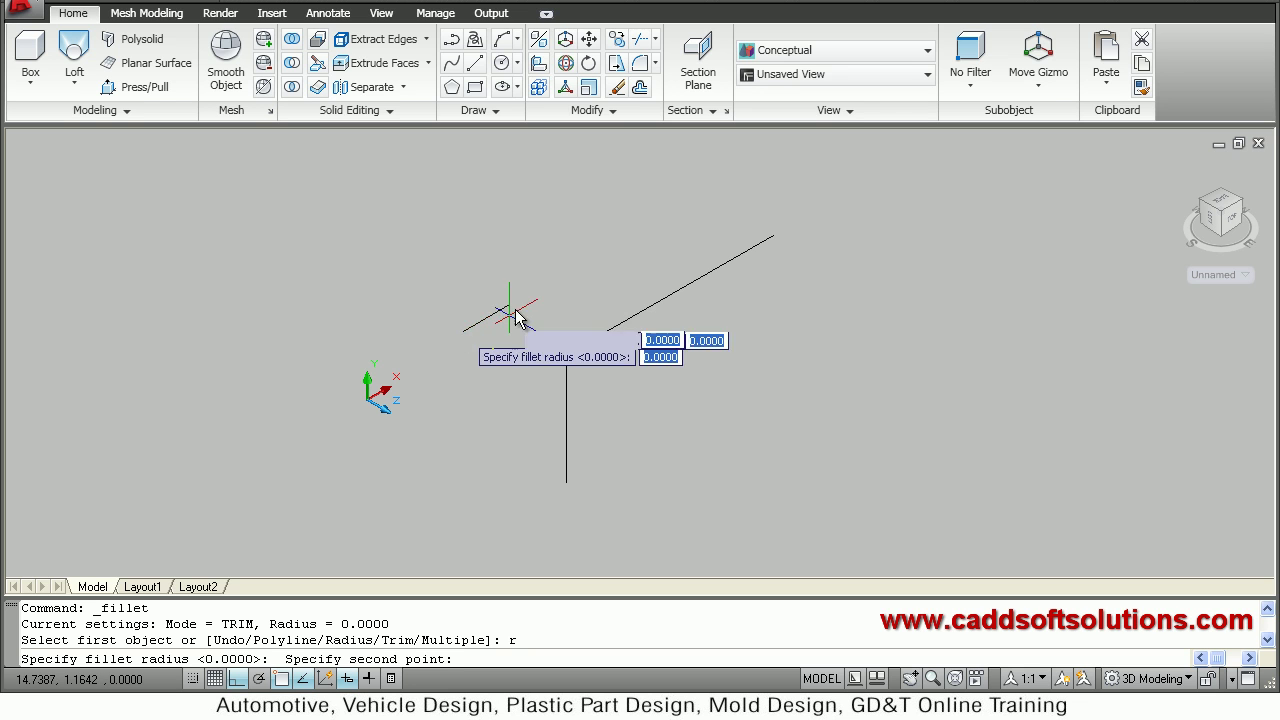
{"action": "left_click", "coordinate": [564, 277]}
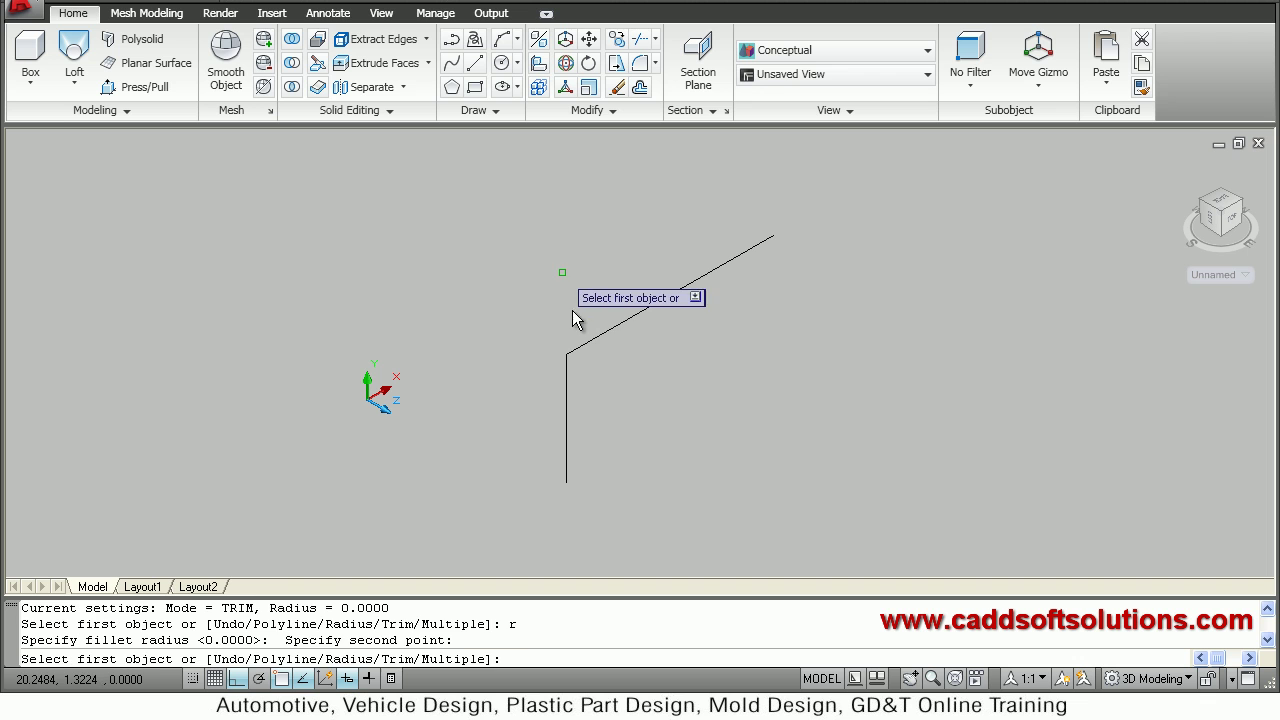
{"action": "left_click", "coordinate": [566, 410]}
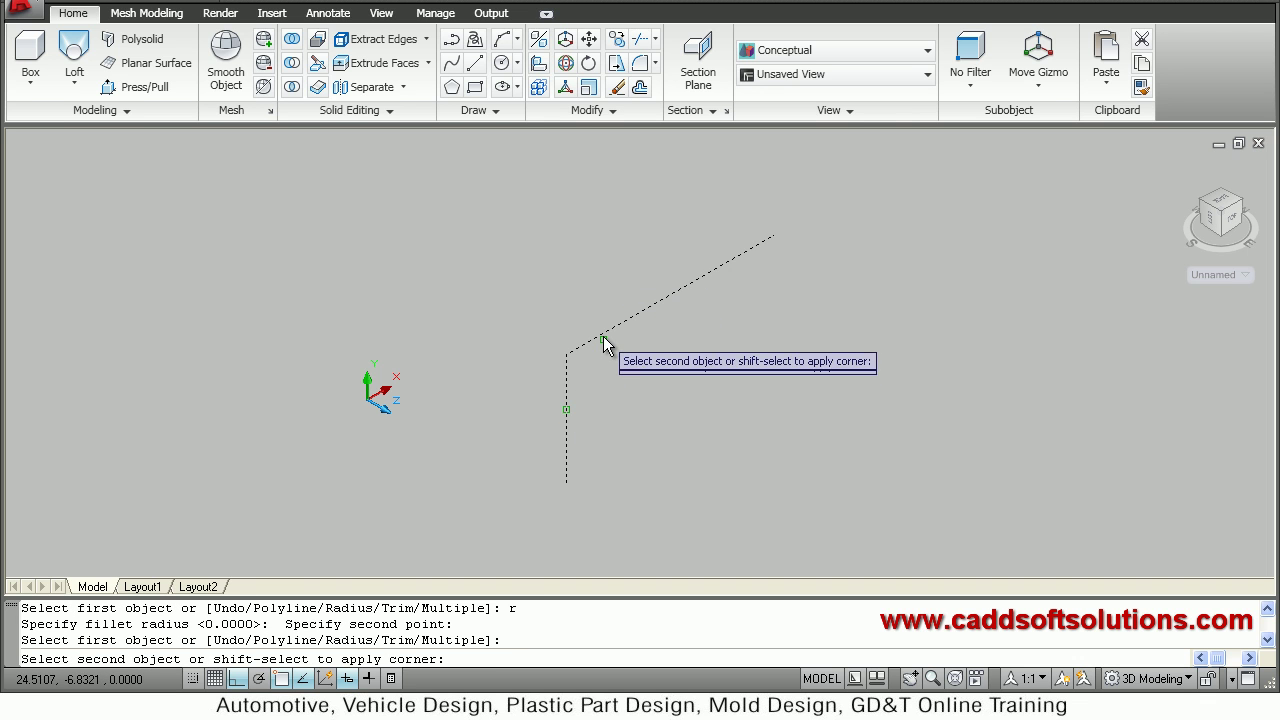
{"action": "left_click", "coordinate": [605, 340]}
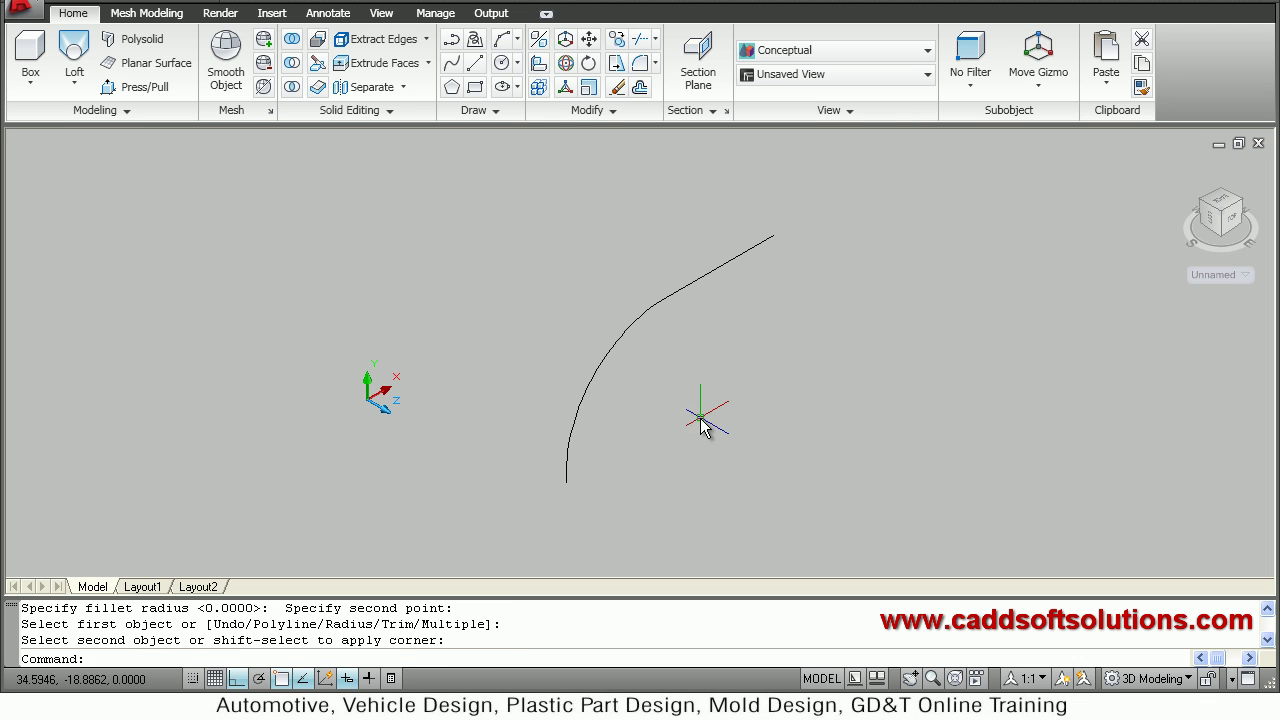
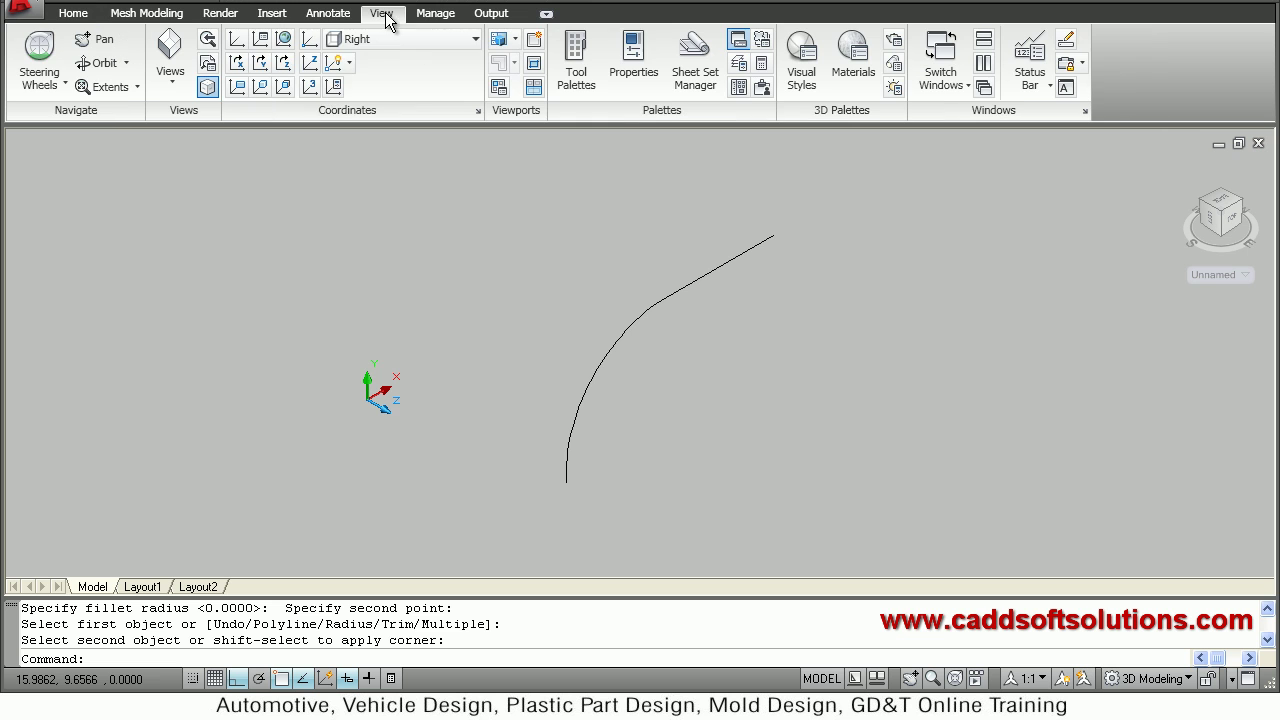
Set the UCS to the Top preset and draw a rectangle on the horizontal plane beside the path
{"action": "left_click", "coordinate": [383, 39]}
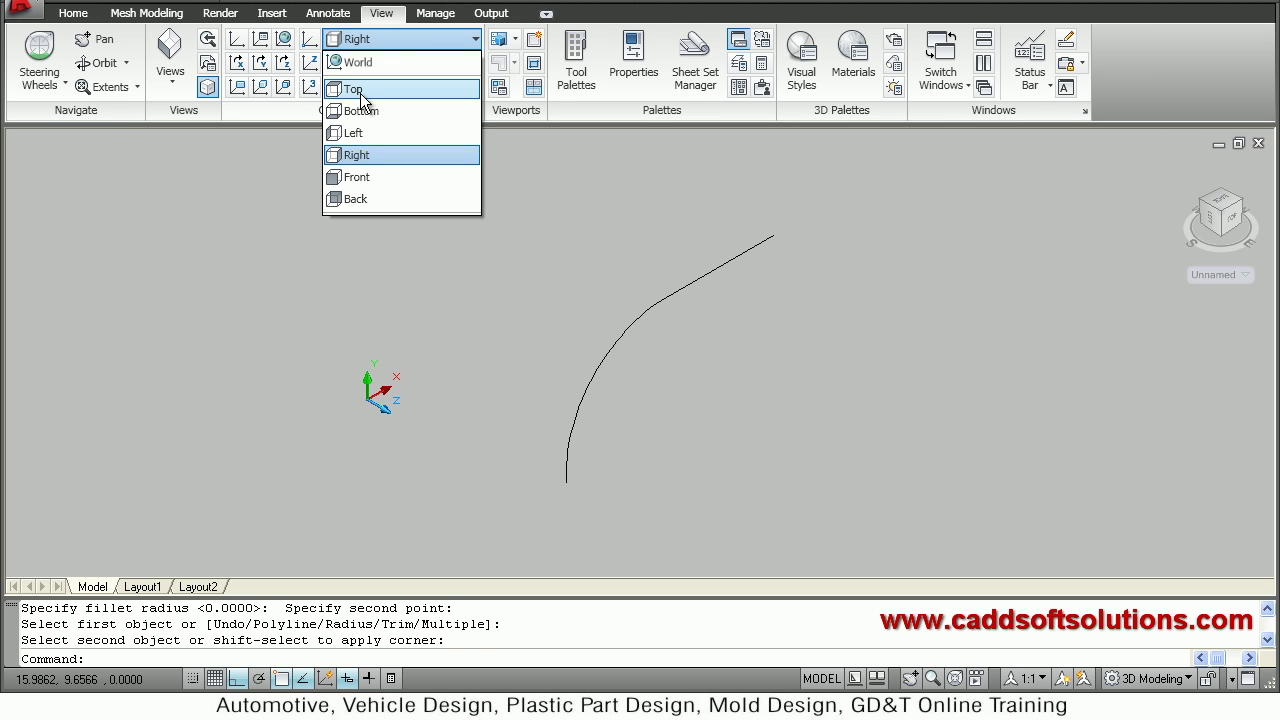
{"action": "left_click", "coordinate": [360, 93]}
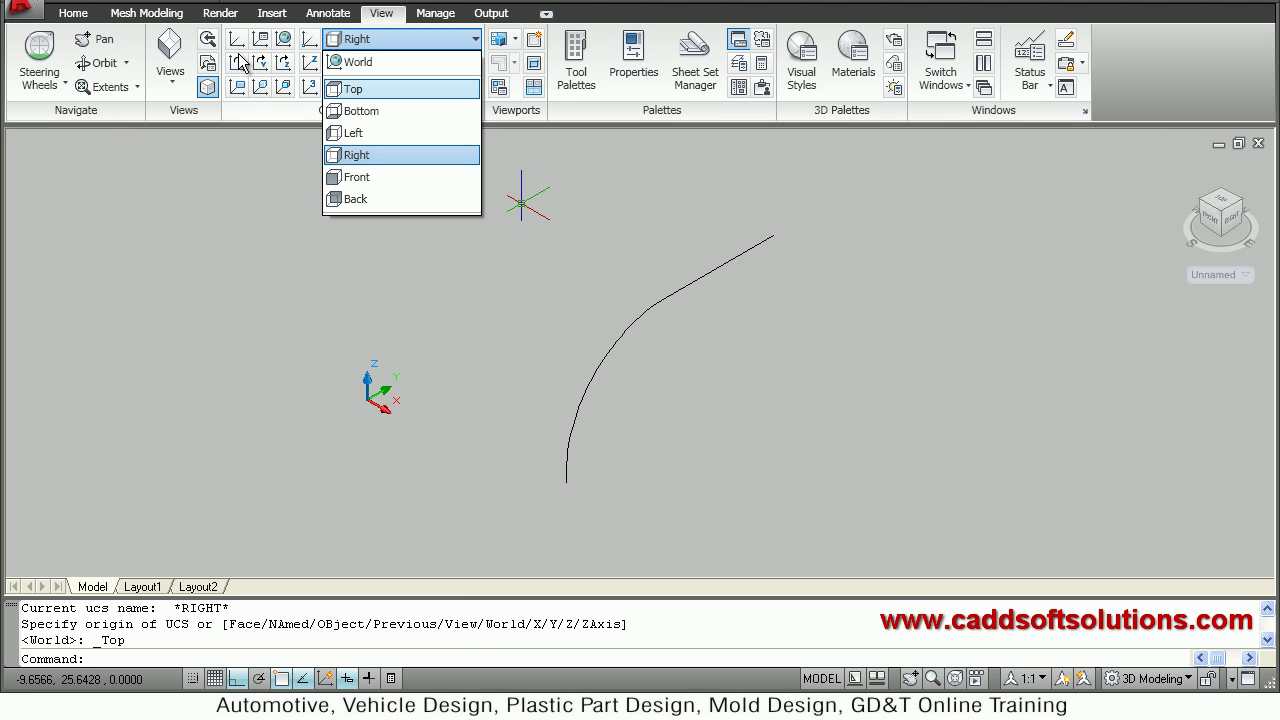
{"action": "left_click", "coordinate": [74, 14]}
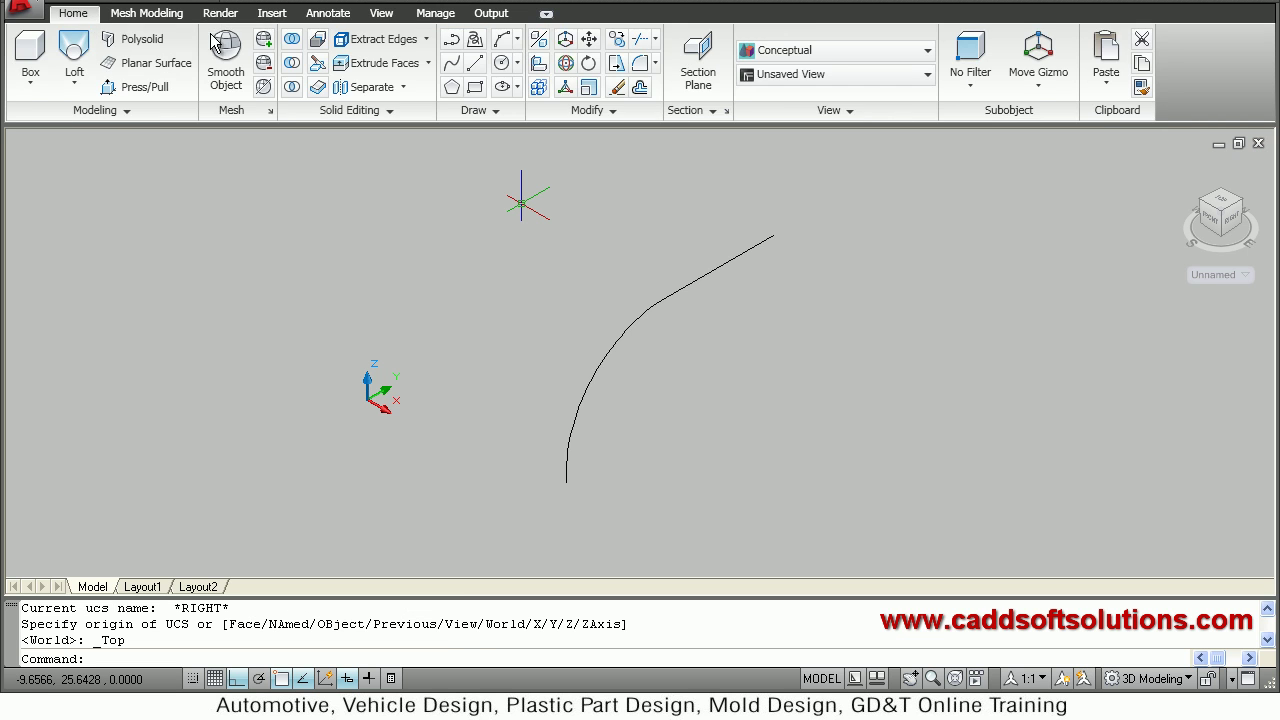
{"action": "left_click", "coordinate": [476, 88]}
{"action": "left_click", "coordinate": [734, 367]}
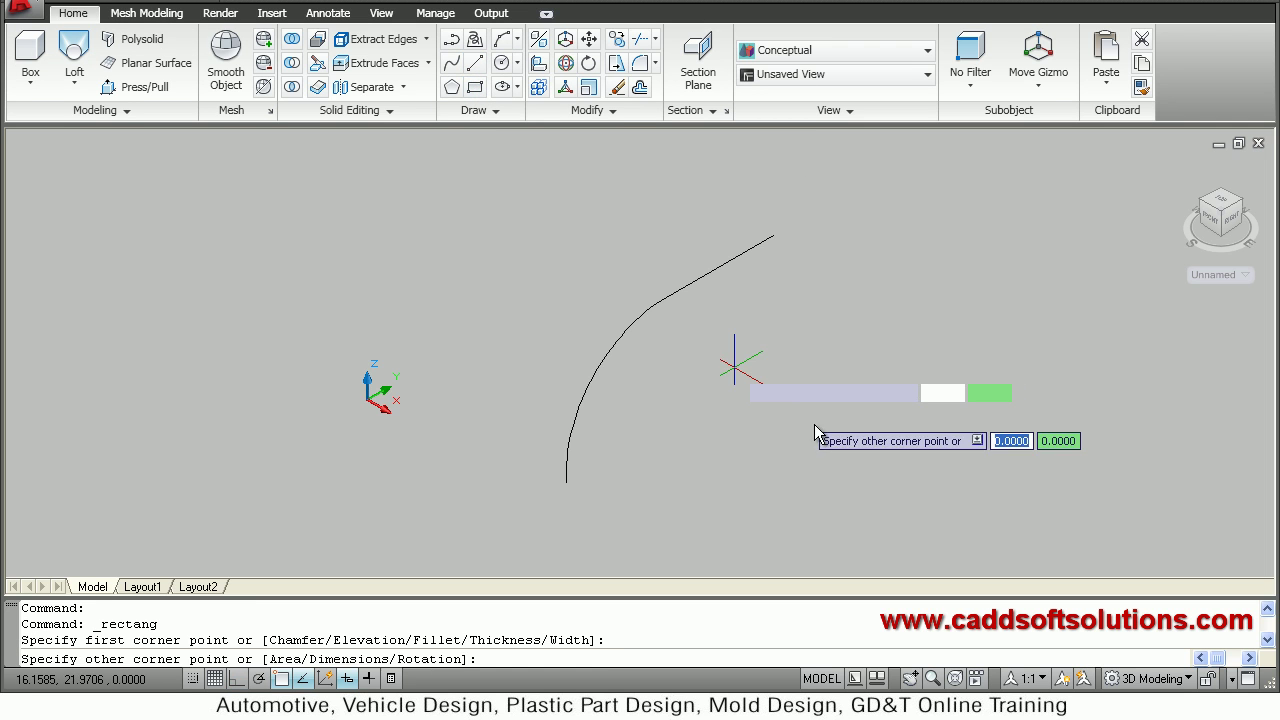
{"action": "left_click", "coordinate": [760, 438]}
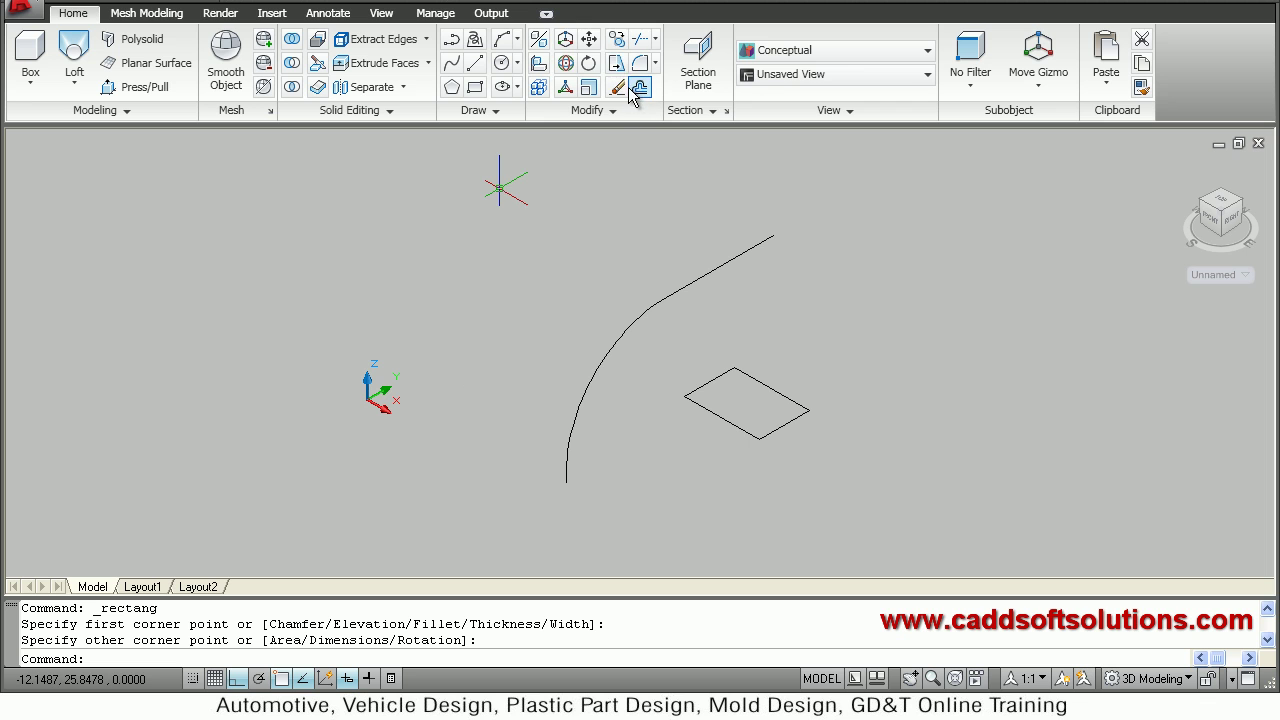
Move the horizontal rectangle from its centre to the lower endpoint of the curved path
{"action": "left_click", "coordinate": [589, 45]}
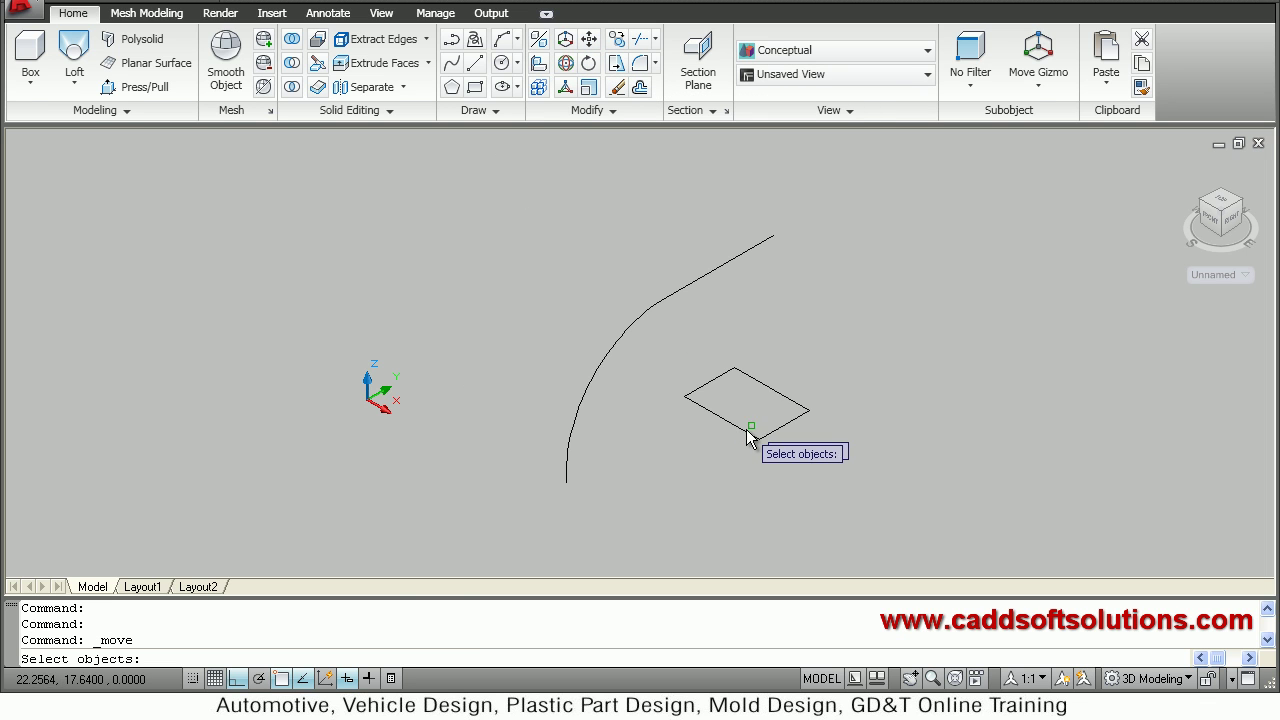
{"action": "key", "text": "Return"}
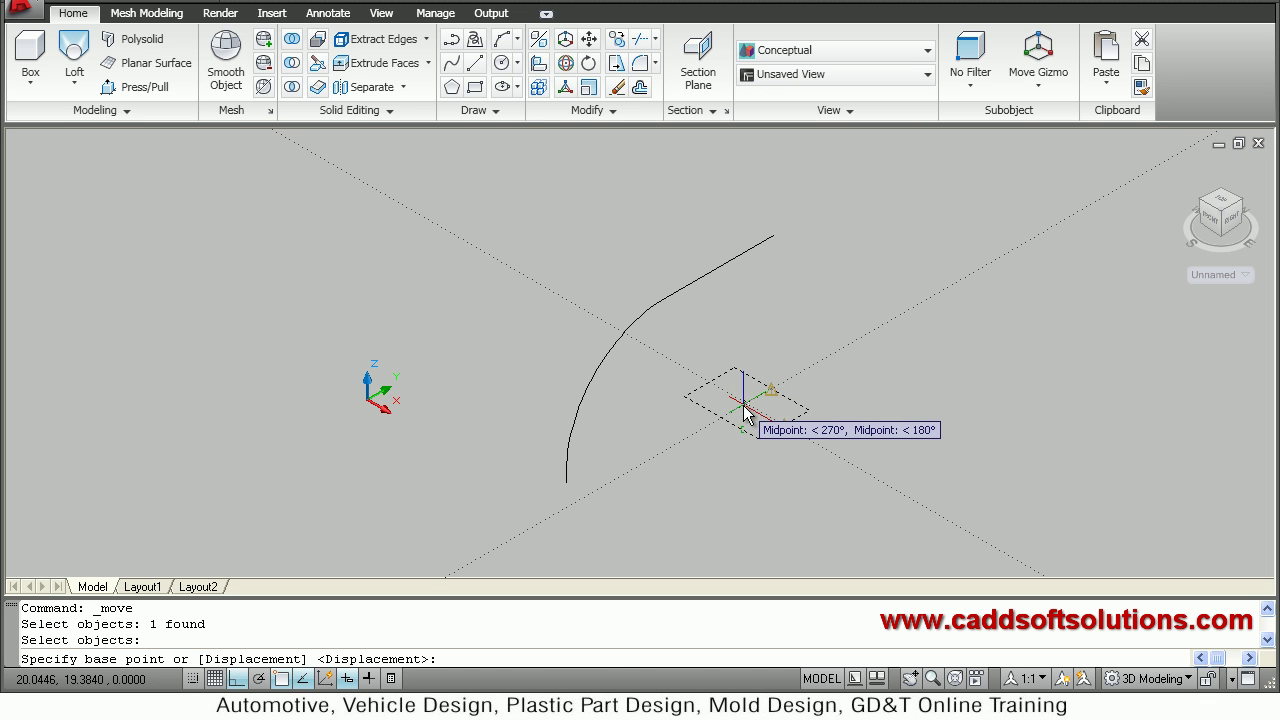
{"action": "left_click", "coordinate": [746, 408]}
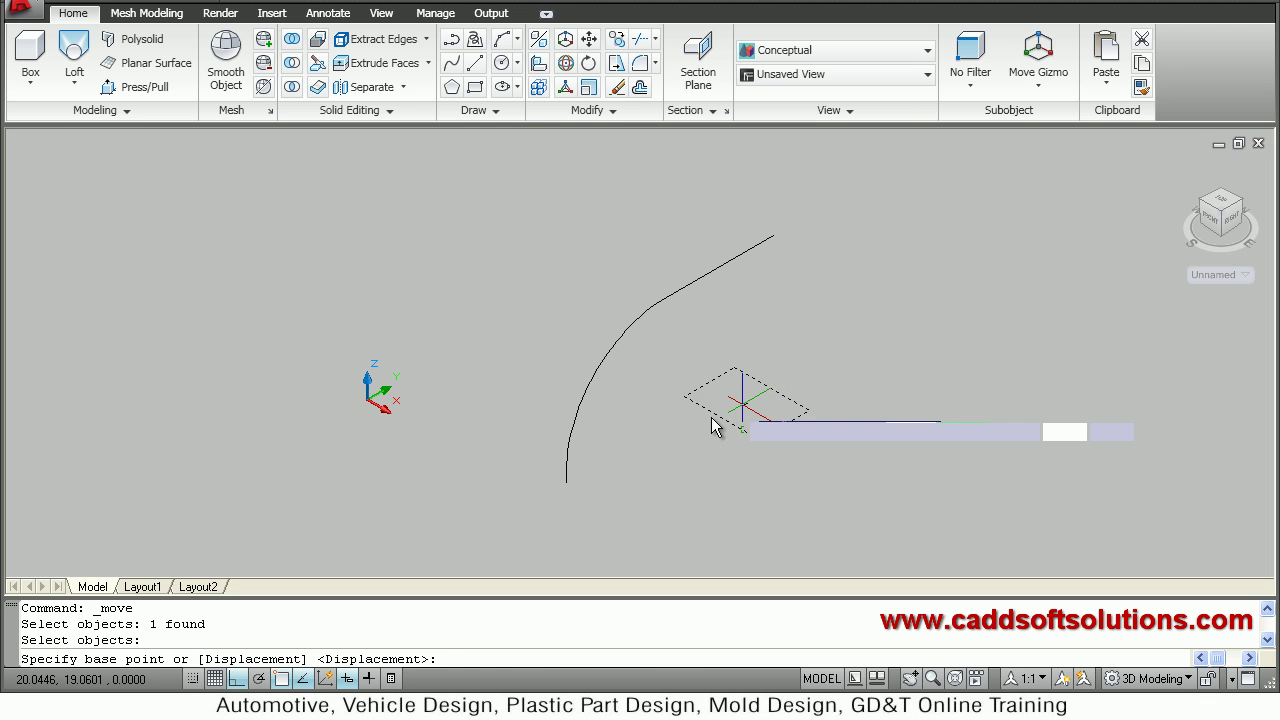
{"action": "left_click", "coordinate": [567, 488]}
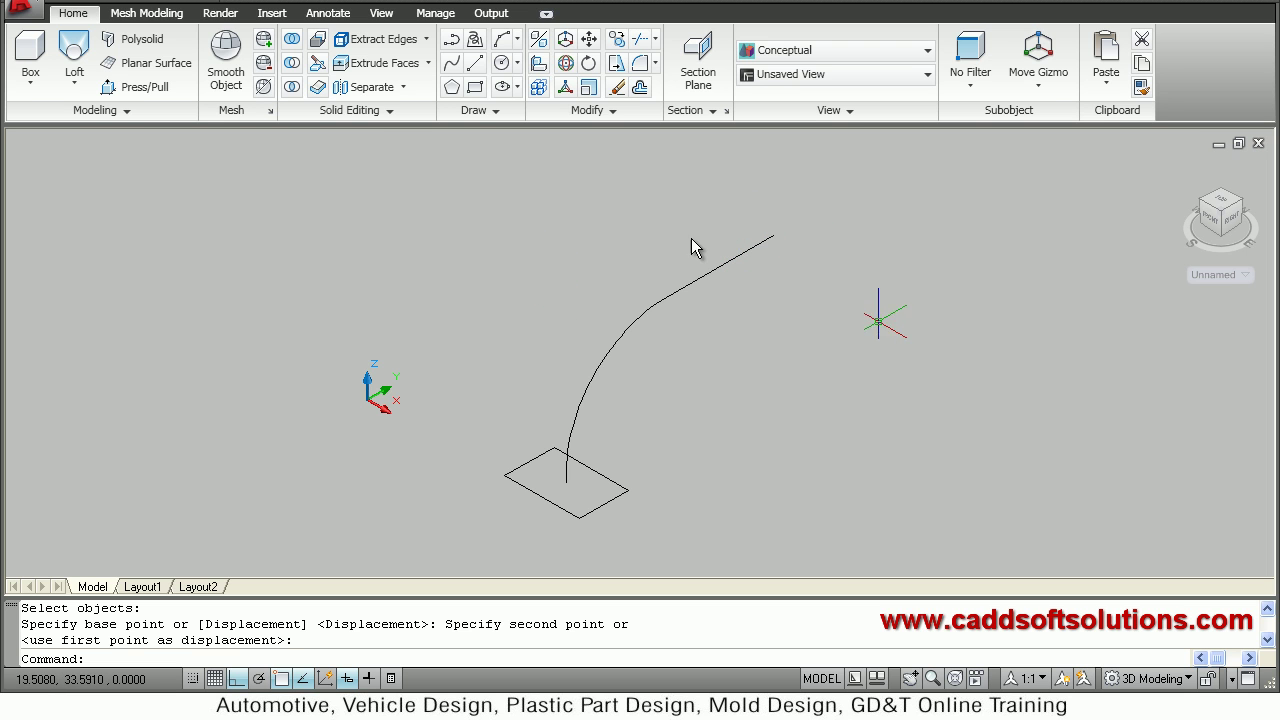
Set the UCS to the Front preset and draw a smaller upright rectangle near the path's upper end
{"action": "left_click", "coordinate": [380, 14]}
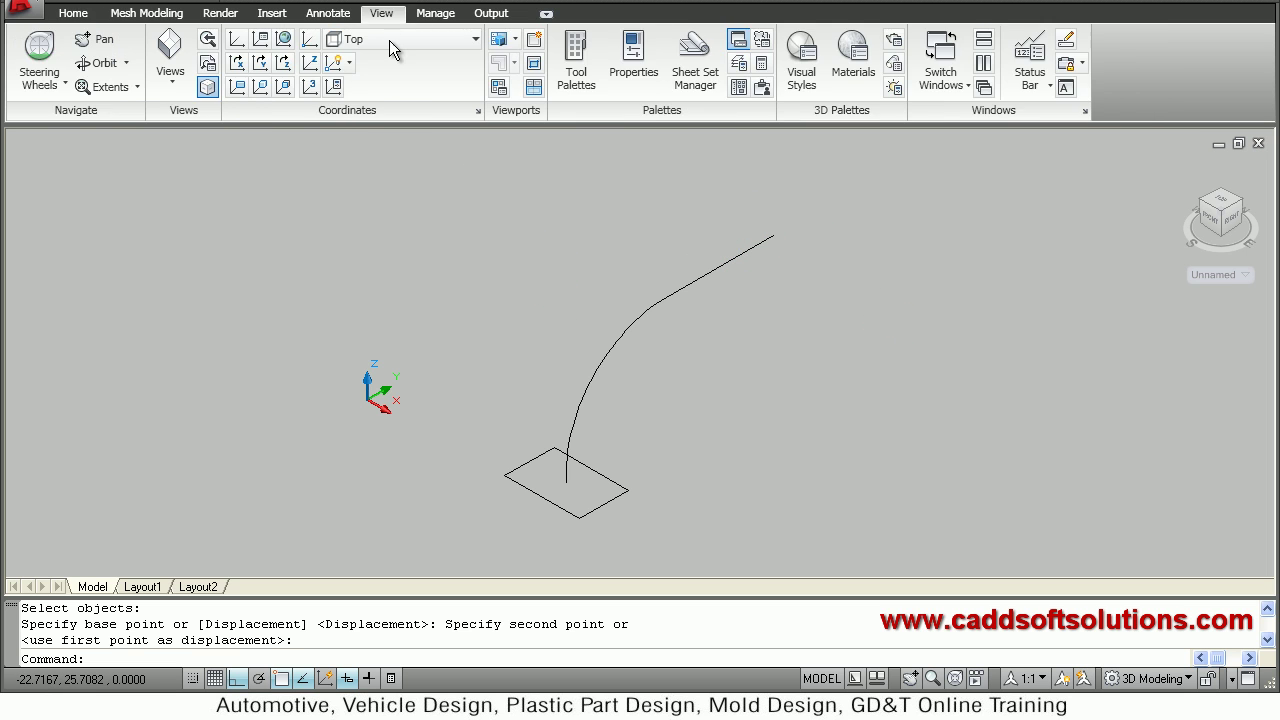
{"action": "left_click", "coordinate": [376, 41]}
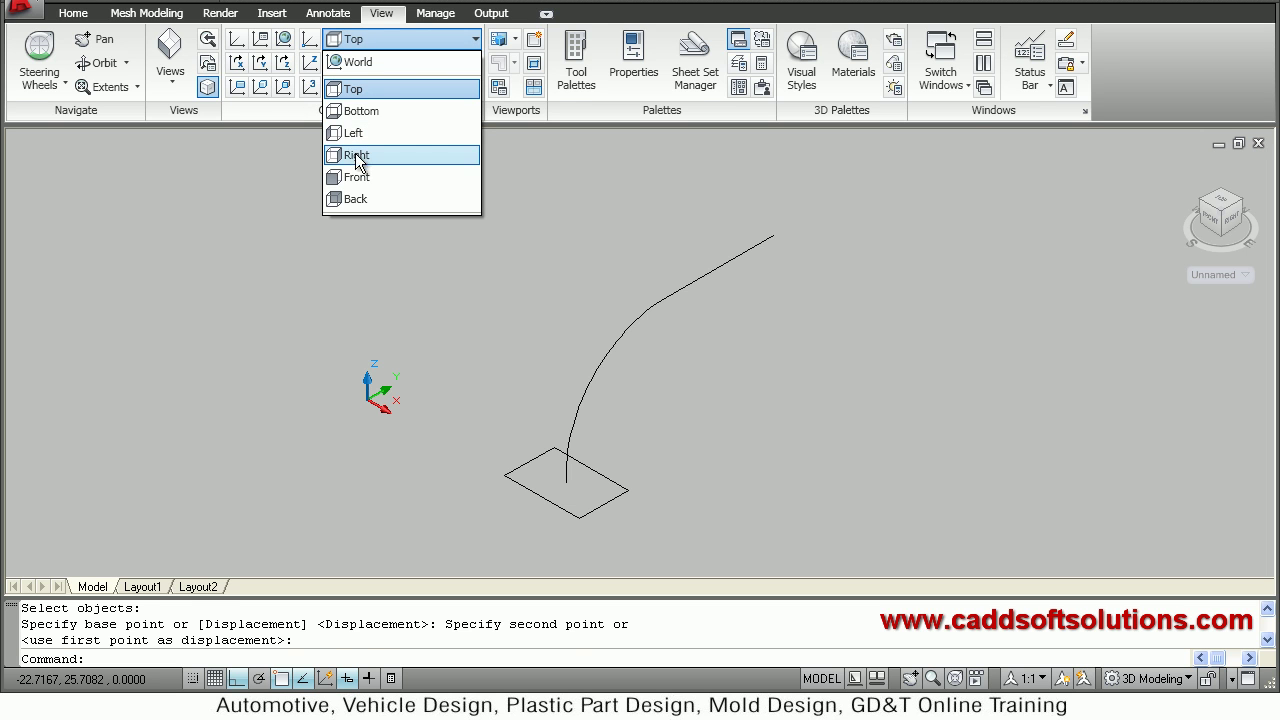
{"action": "left_click", "coordinate": [362, 176]}
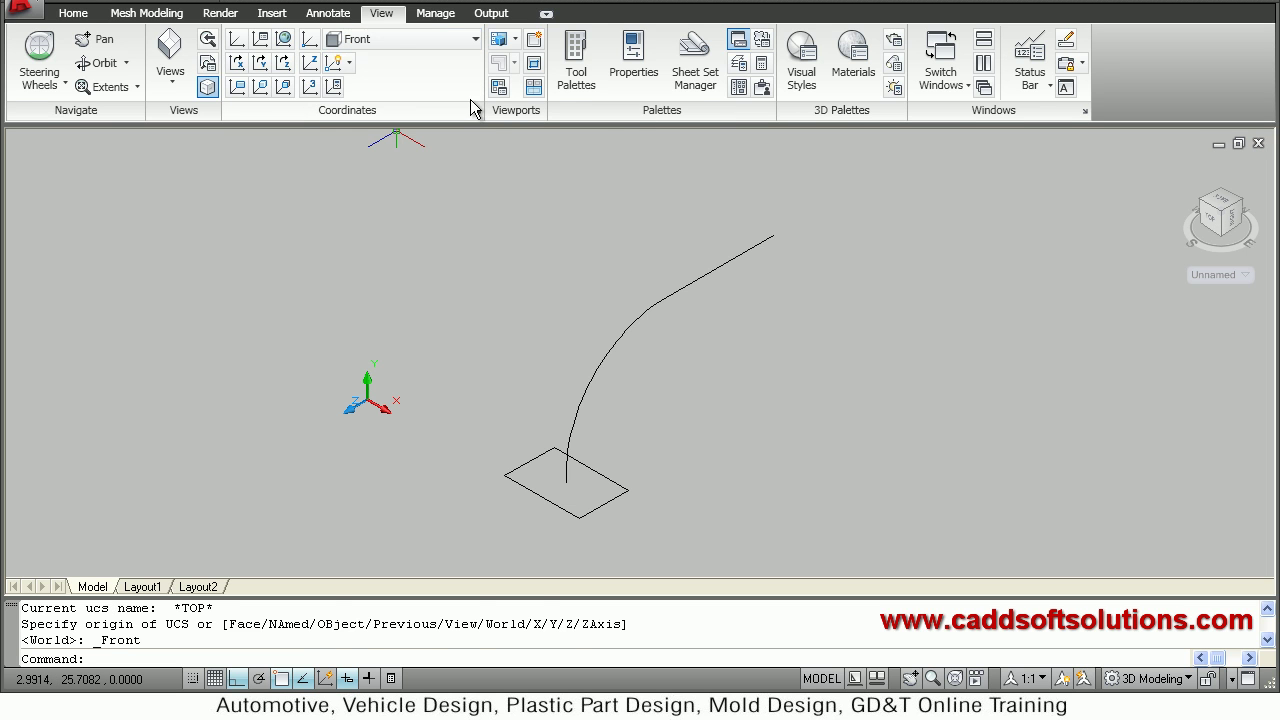
{"action": "left_click", "coordinate": [75, 14]}
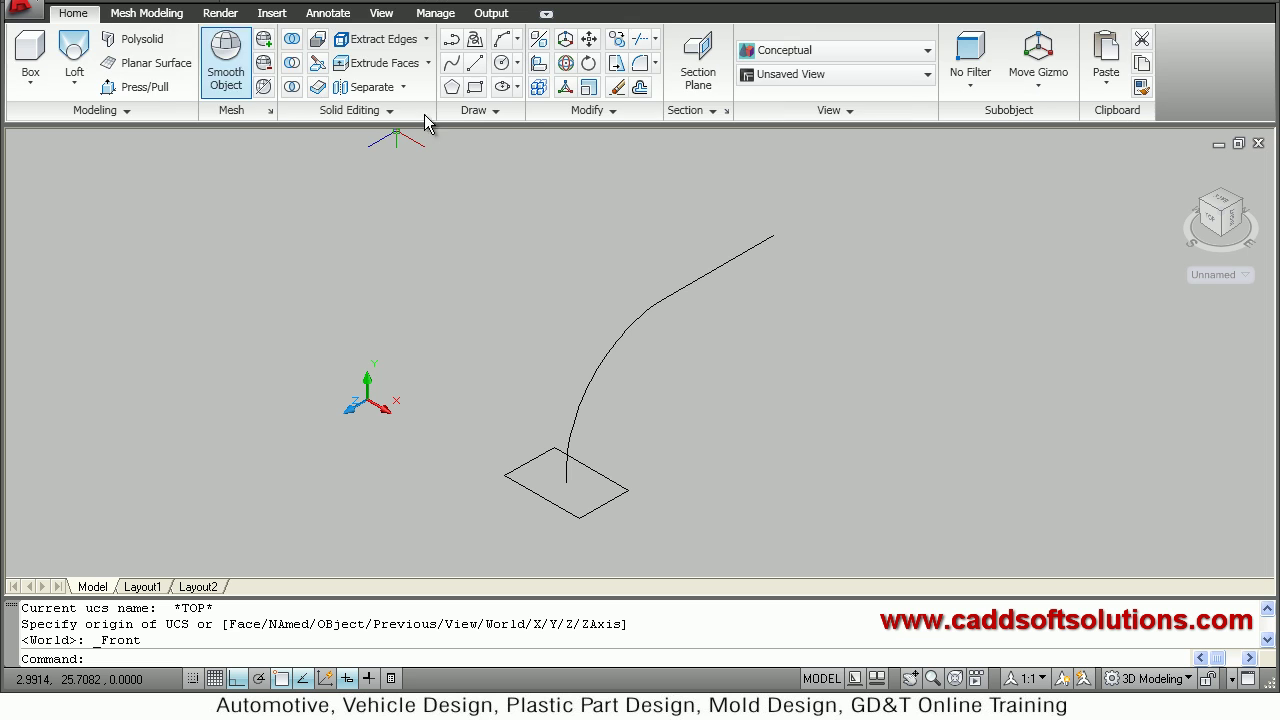
{"action": "left_click", "coordinate": [474, 89]}
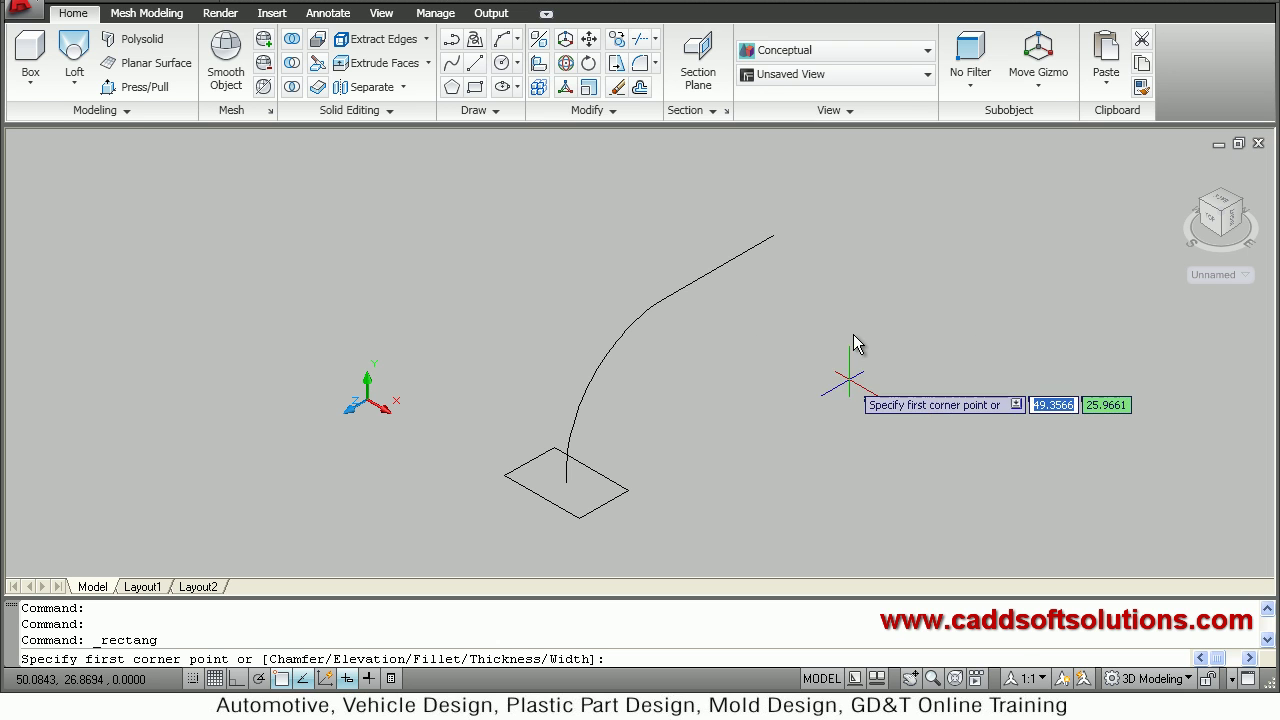
{"action": "left_click", "coordinate": [852, 295]}
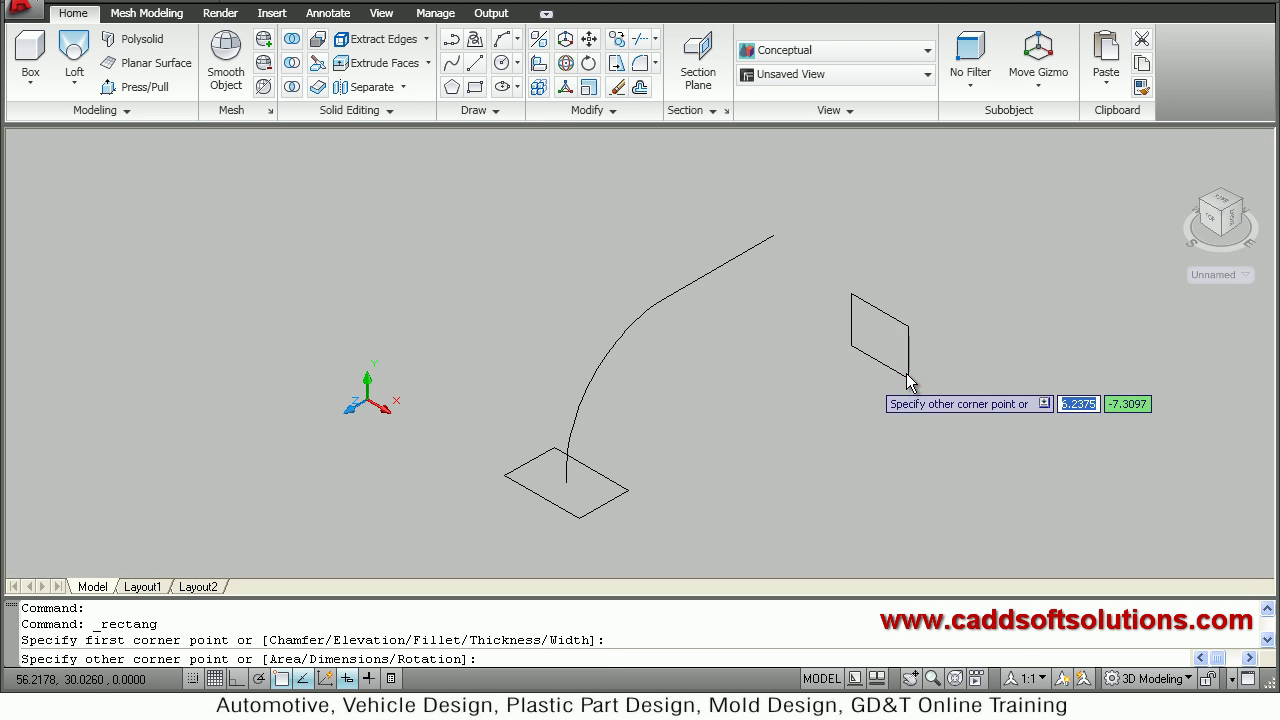
{"action": "left_click", "coordinate": [885, 358]}
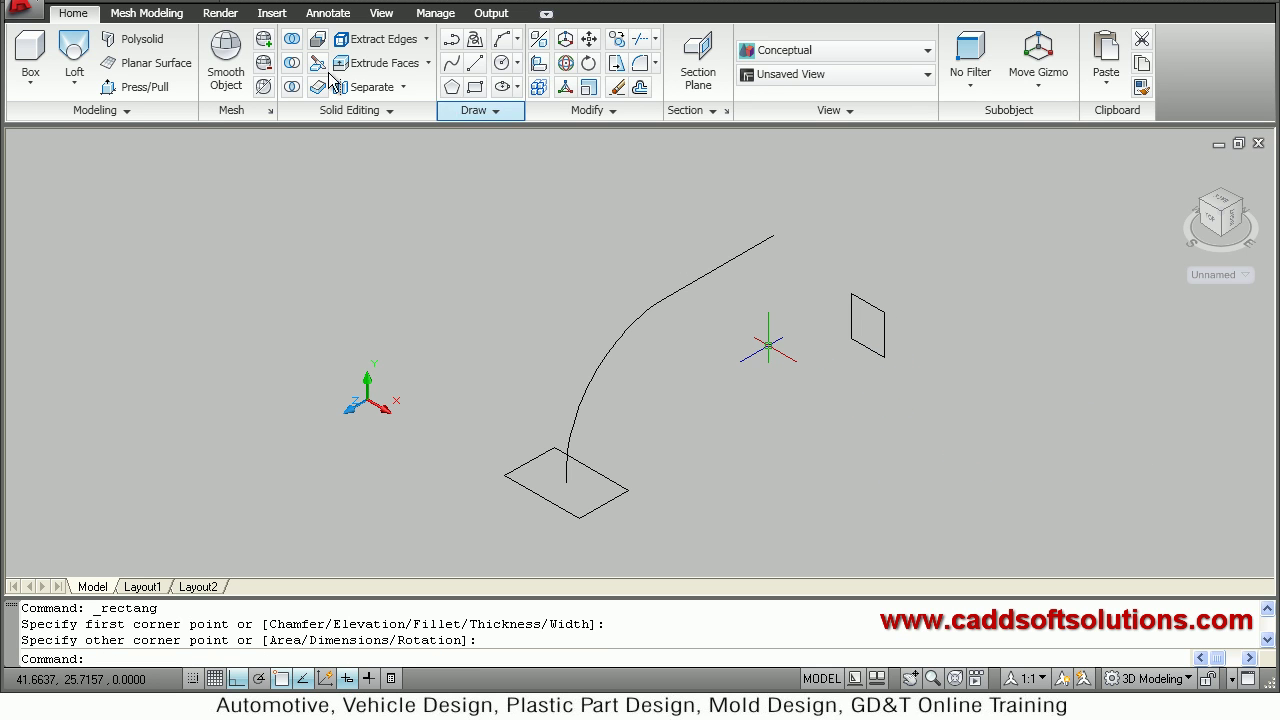
Move the small upright rectangle from its centre to the upper endpoint of the path
{"action": "left_click", "coordinate": [588, 40]}
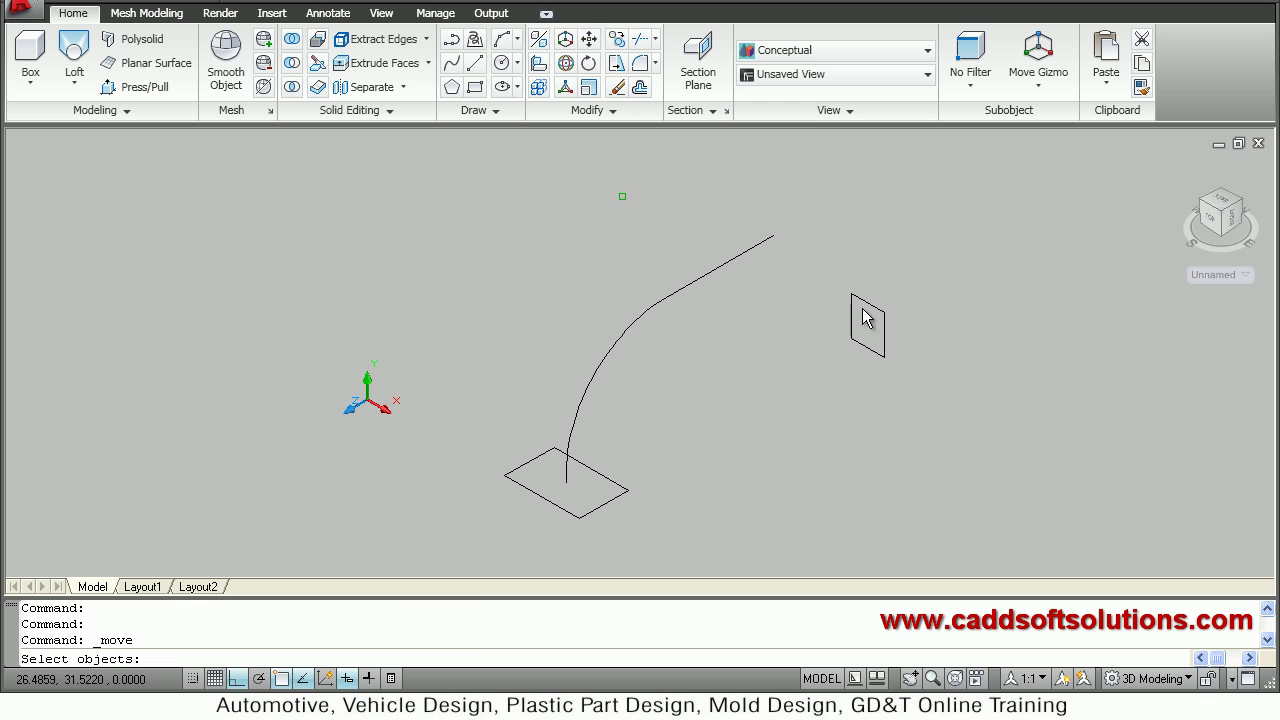
{"action": "left_click", "coordinate": [952, 306]}
{"action": "left_click", "coordinate": [839, 371]}
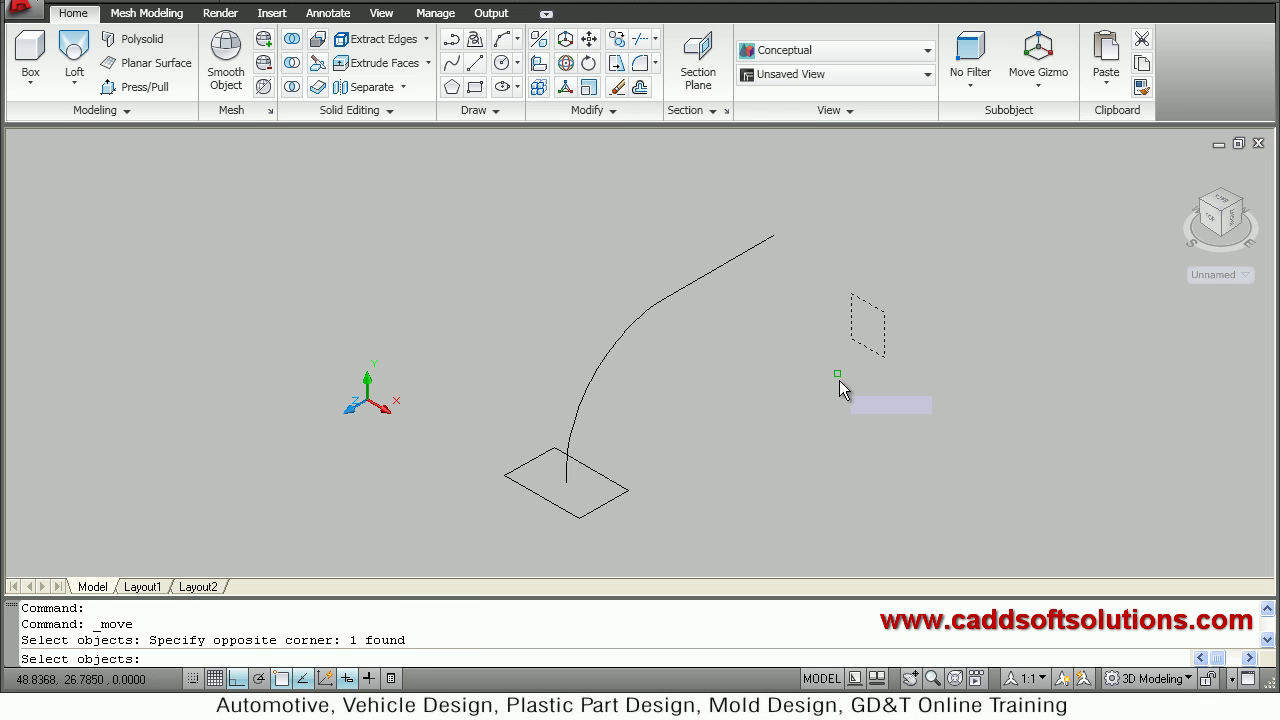
{"action": "key", "text": "Return"}
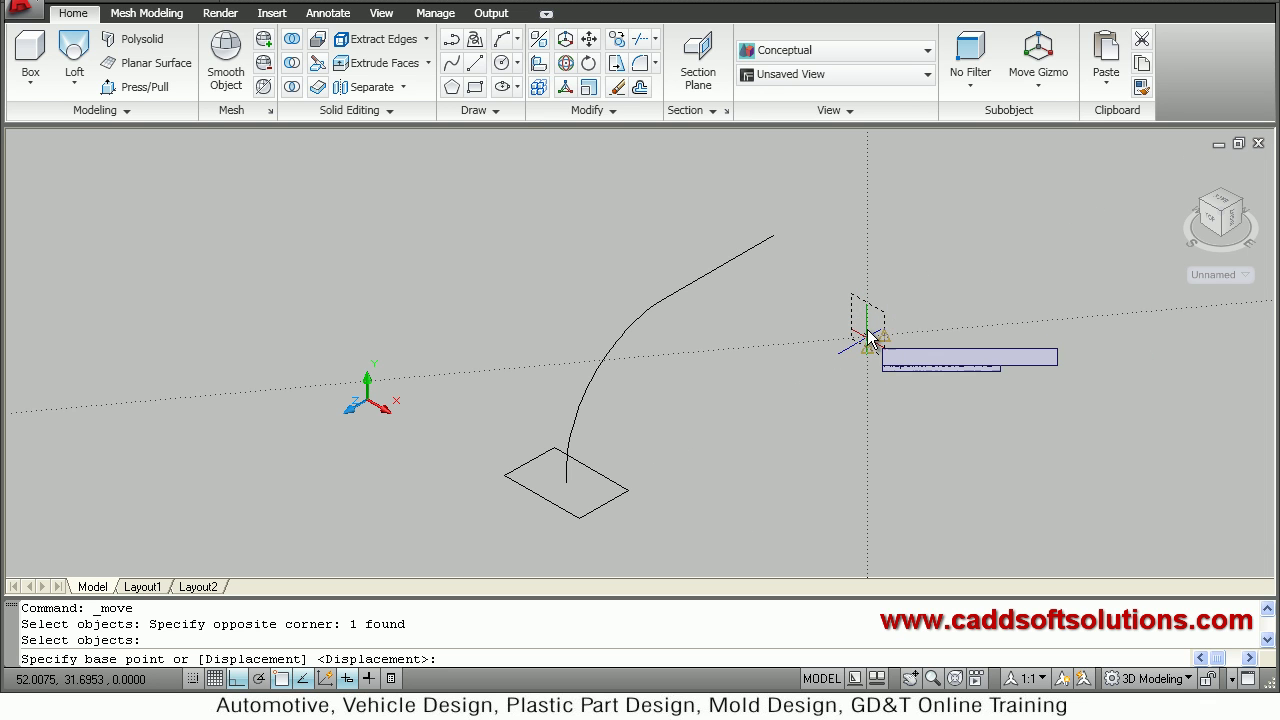
{"action": "left_click", "coordinate": [868, 326]}
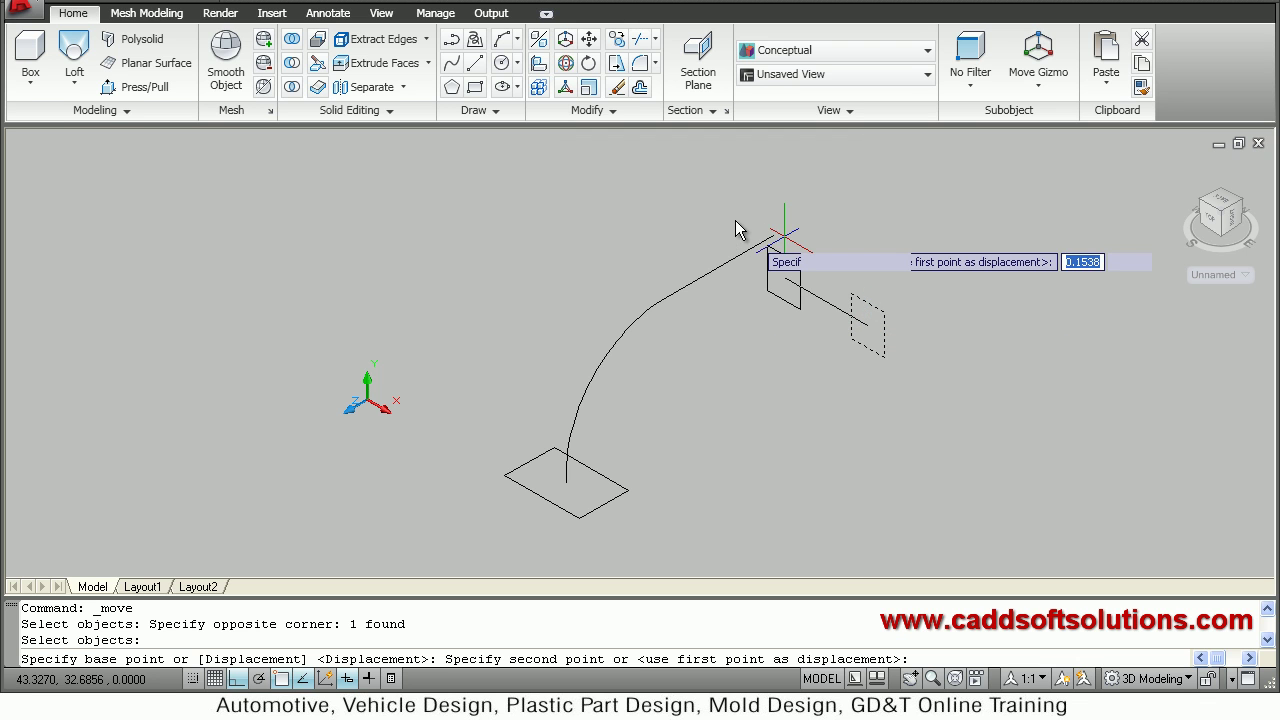
{"action": "left_click", "coordinate": [774, 236]}
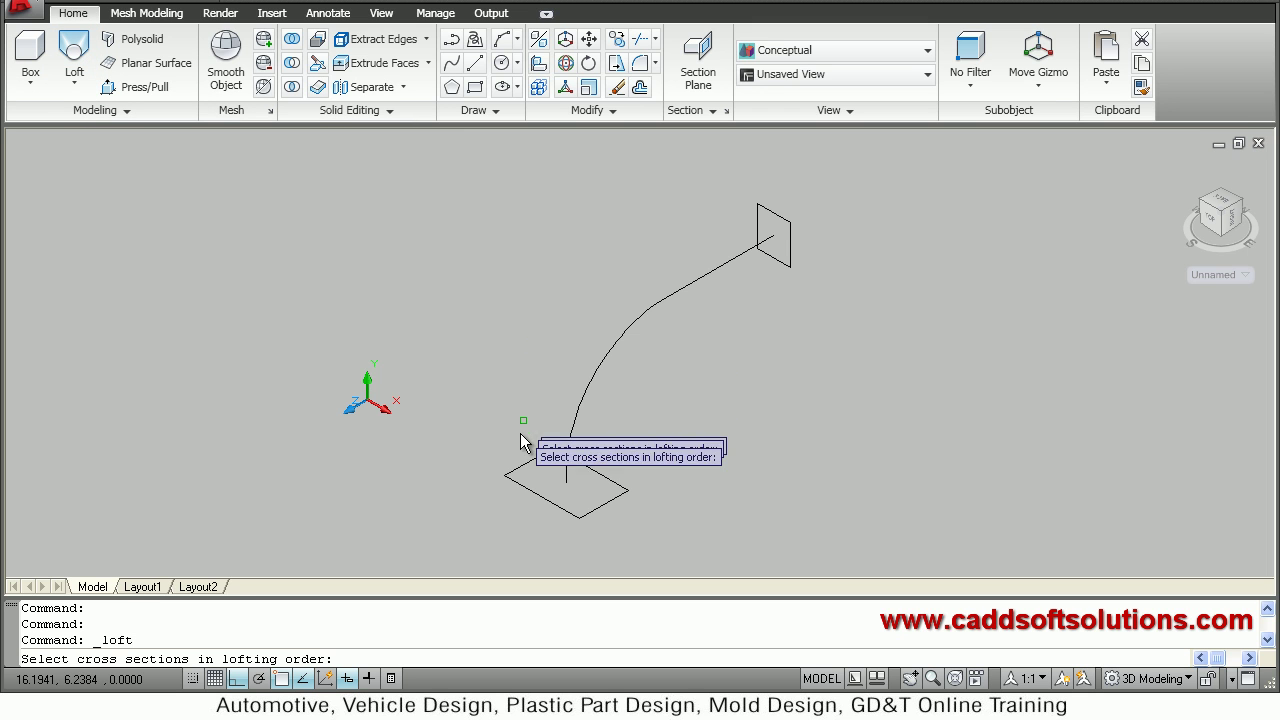
Loft the horizontal rectangle to the small upright rectangle with the Path option, using the filleted polyline as path curve
{"action": "left_click", "coordinate": [523, 466]}
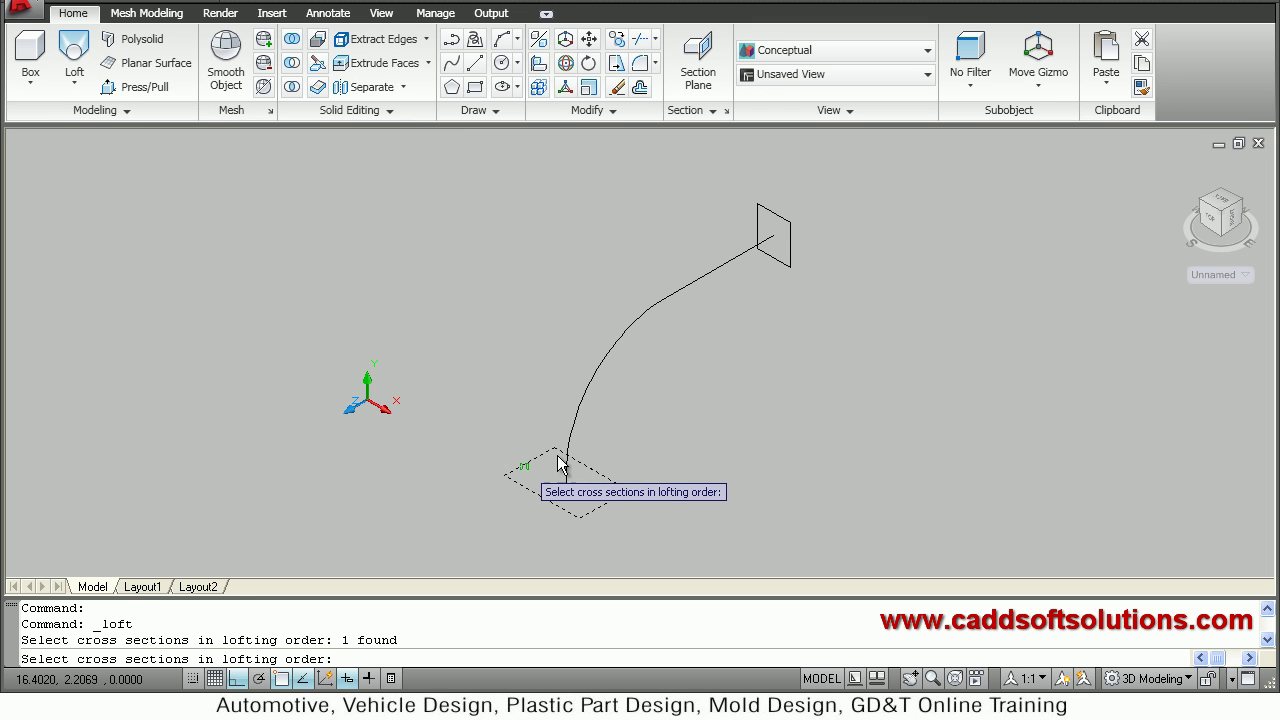
{"action": "left_click", "coordinate": [775, 262]}
{"action": "key", "text": "Return"}
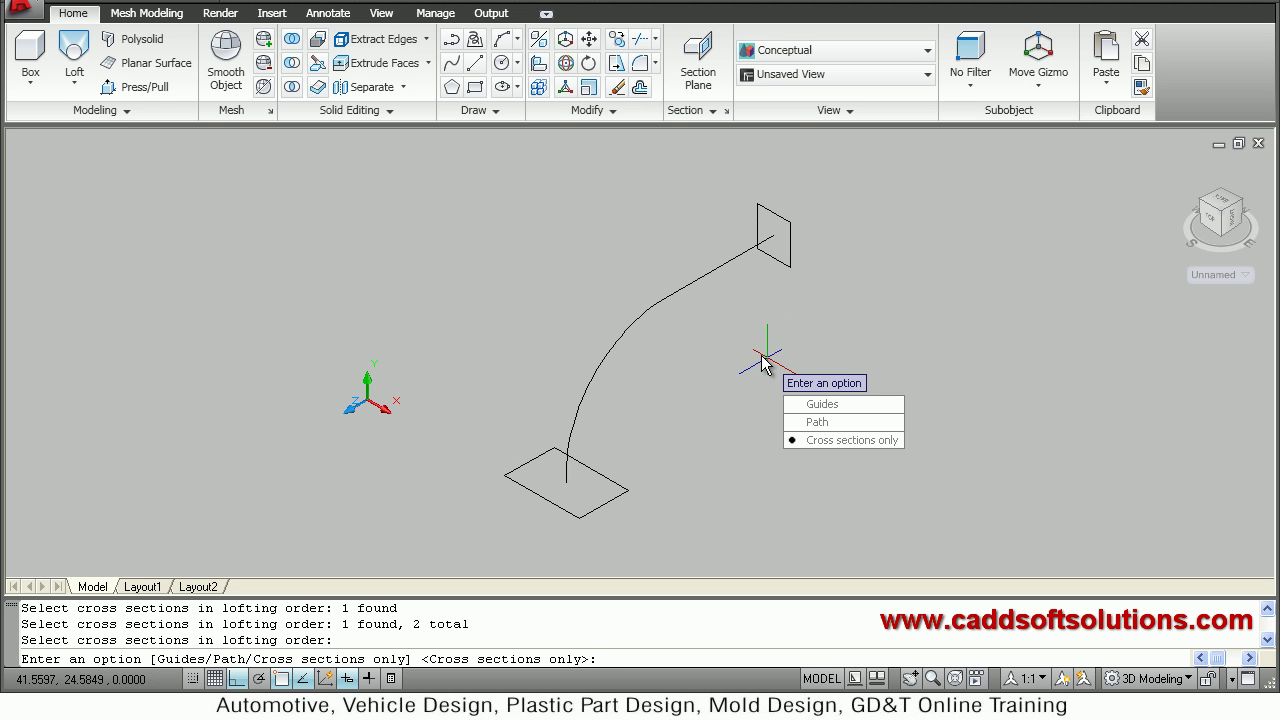
{"action": "left_click", "coordinate": [817, 423]}
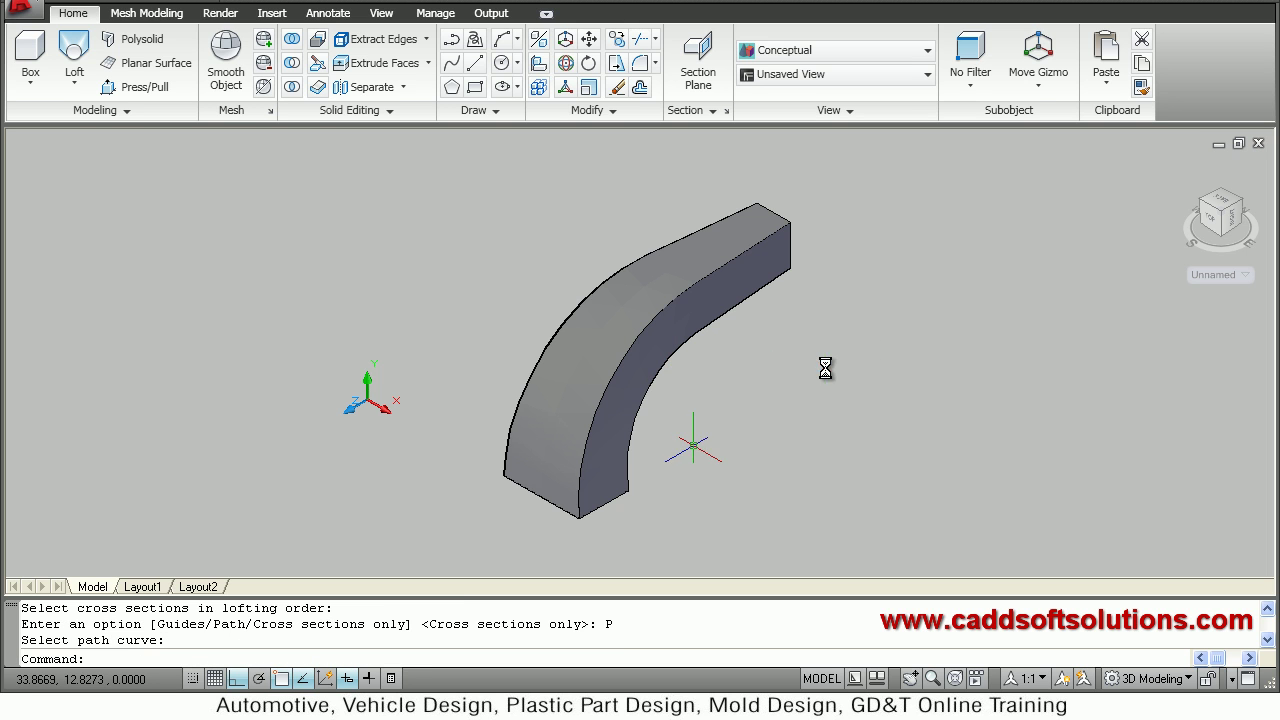
Inspect the path-lofted solid from the side, and undo the loft to restore the two rectangles and the path
{"action": "middle_click_drag", "start_coordinate": [677, 427], "coordinate": [703, 331], "text": "shift"}
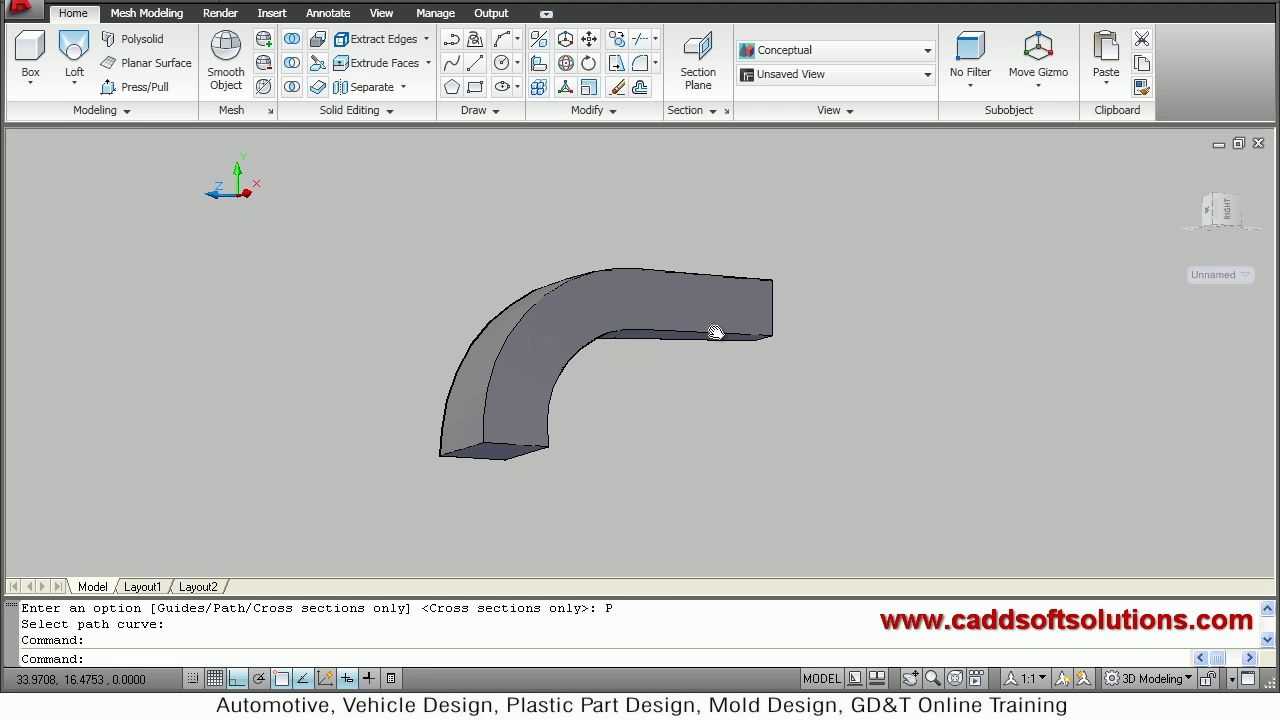
{"action": "middle_click_drag", "start_coordinate": [637, 354], "coordinate": [565, 366], "text": "shift"}
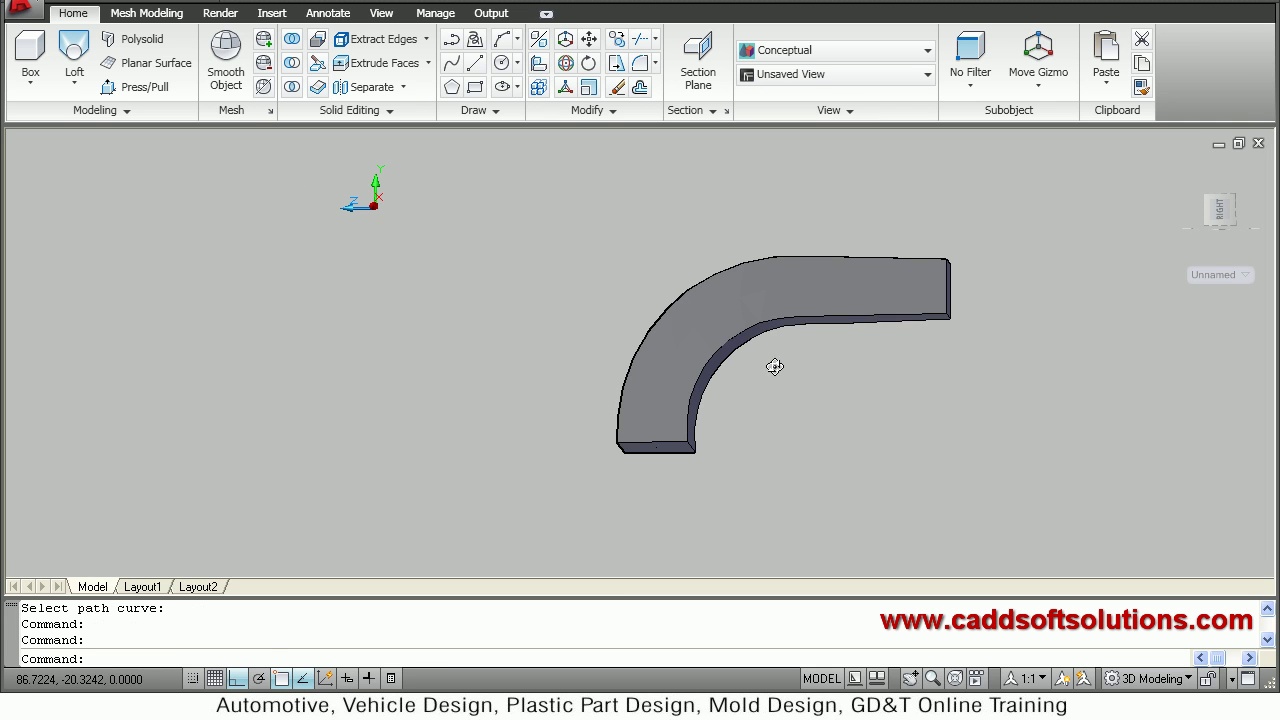
{"action": "middle_click_drag", "start_coordinate": [670, 376], "coordinate": [574, 376]}
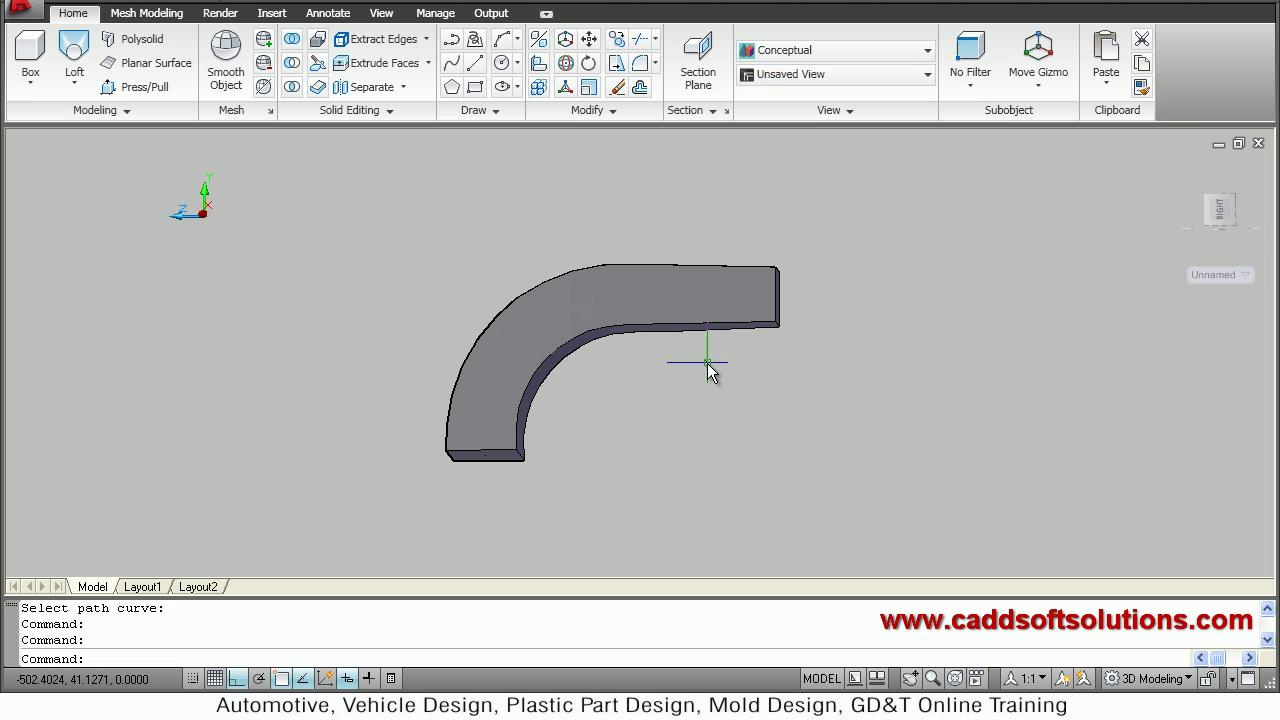
{"action": "key", "text": "Return"}
{"action": "key", "text": "Return"}
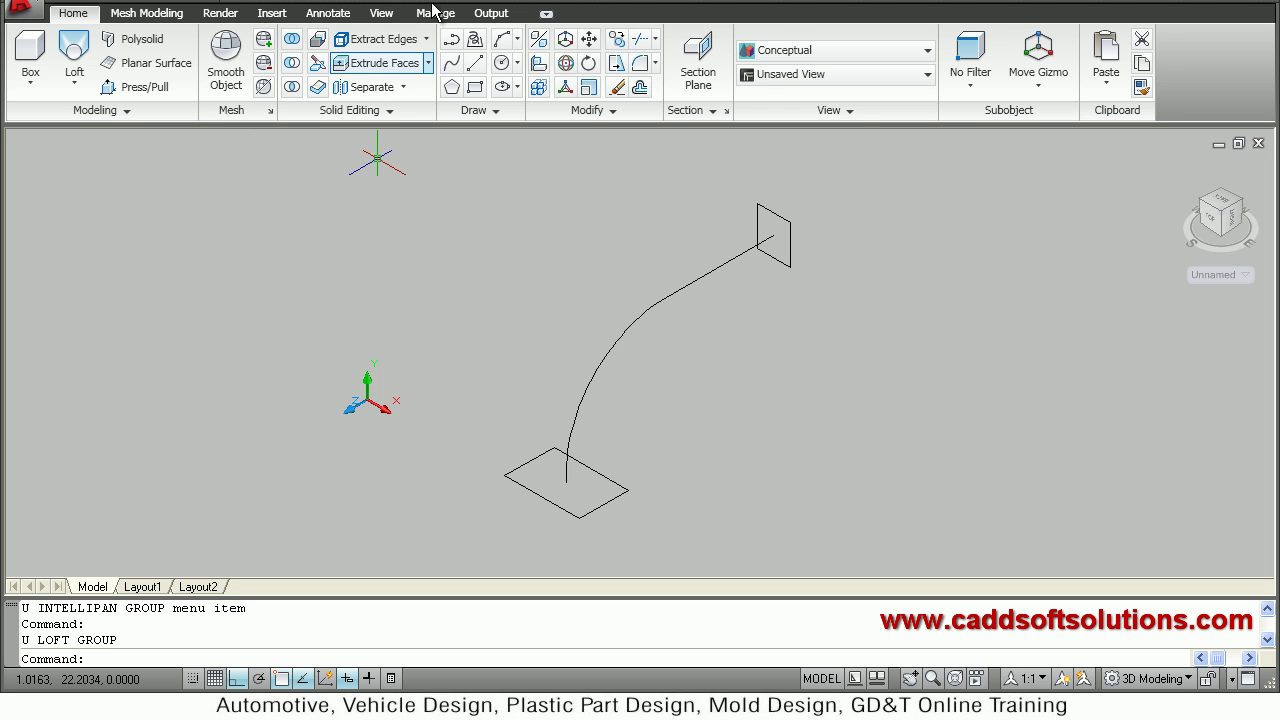
Set the UCS to the Right preset
{"action": "left_click", "coordinate": [383, 13]}
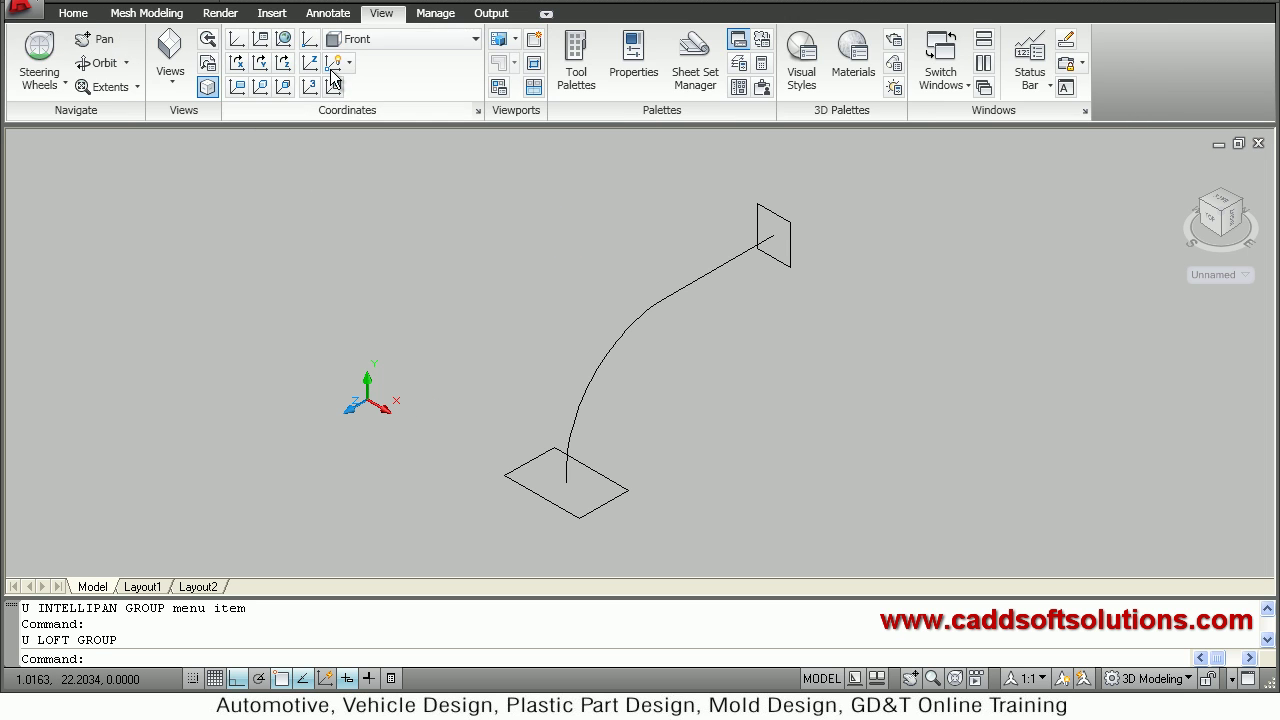
{"action": "left_click", "coordinate": [375, 36]}
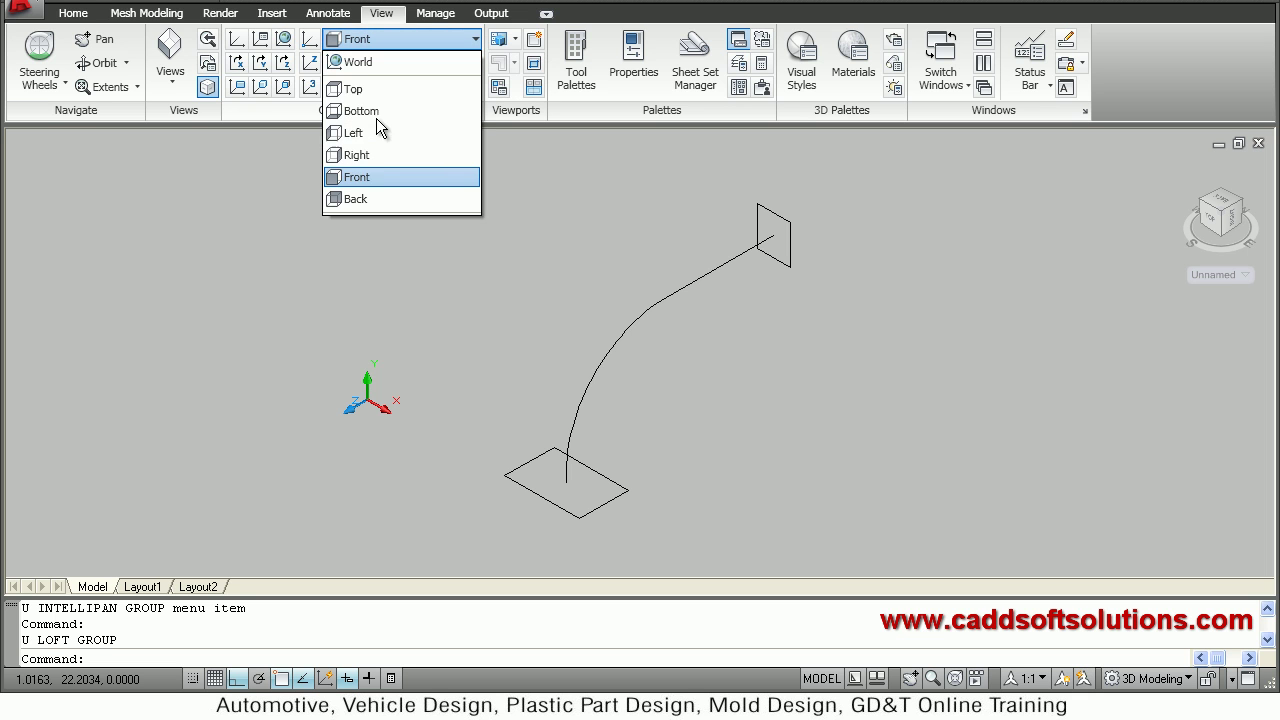
{"action": "left_click", "coordinate": [356, 157]}
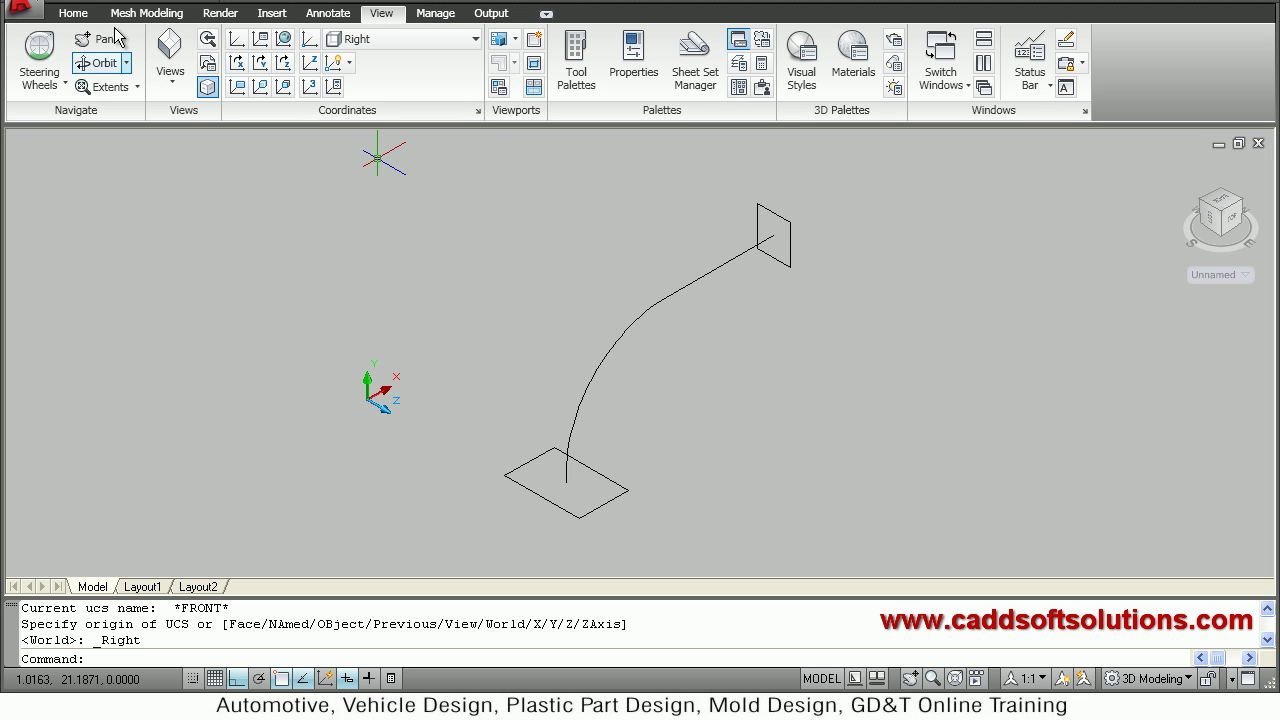
Draw the outer guide spline from the lower rectangle's outer edge midpoint, about 18 units straight up, to the upright rectangle's top edge midpoint
{"action": "left_click", "coordinate": [73, 14]}
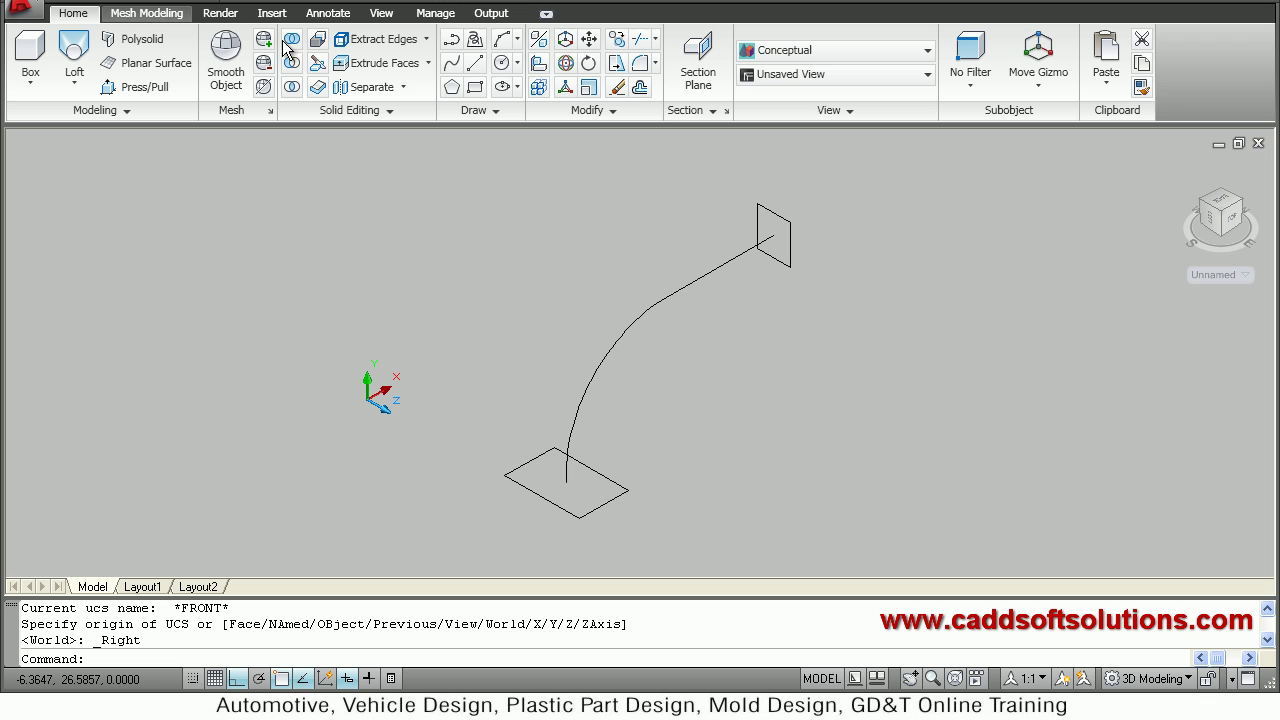
{"action": "left_click", "coordinate": [451, 62]}
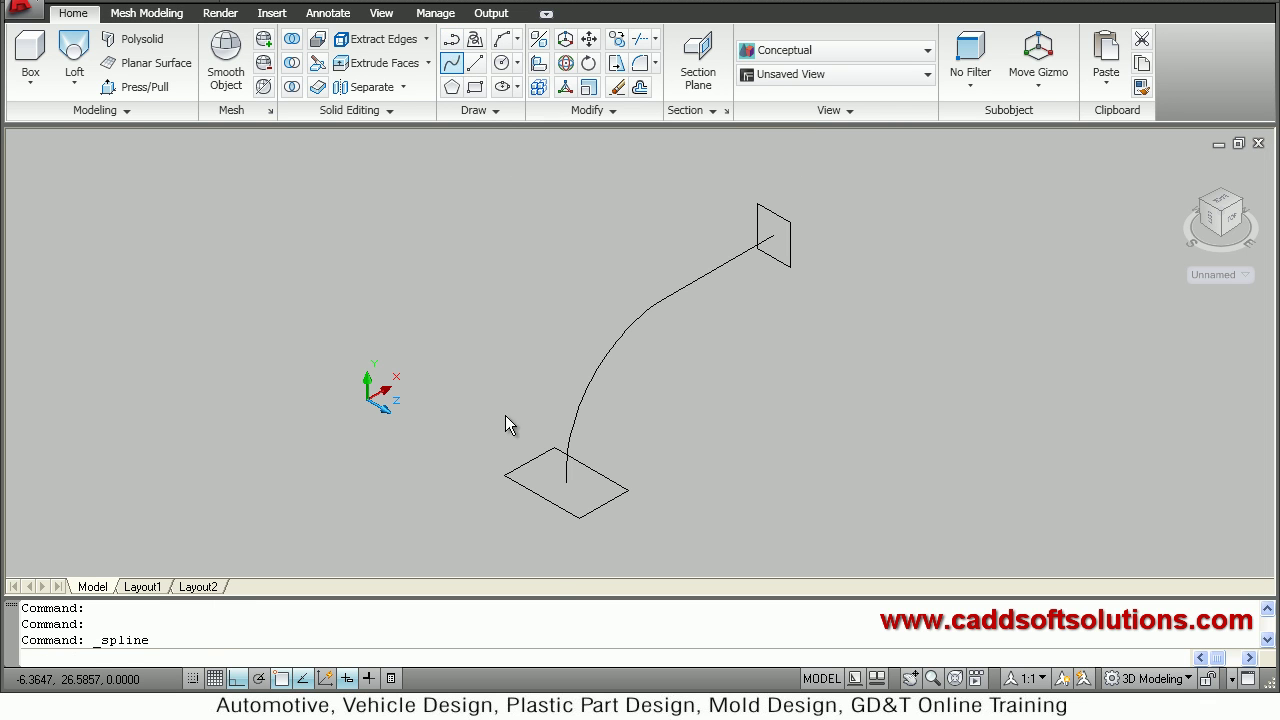
{"action": "left_click", "coordinate": [543, 495]}
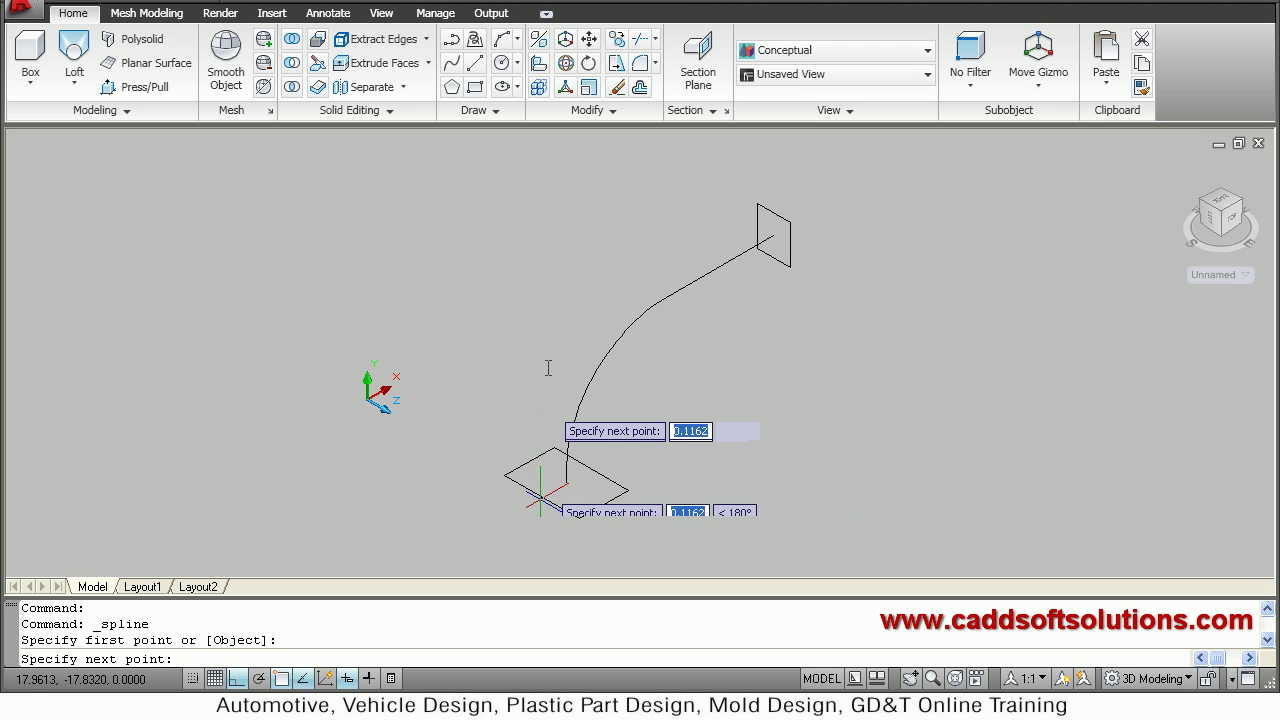
{"action": "key", "text": "F8"}
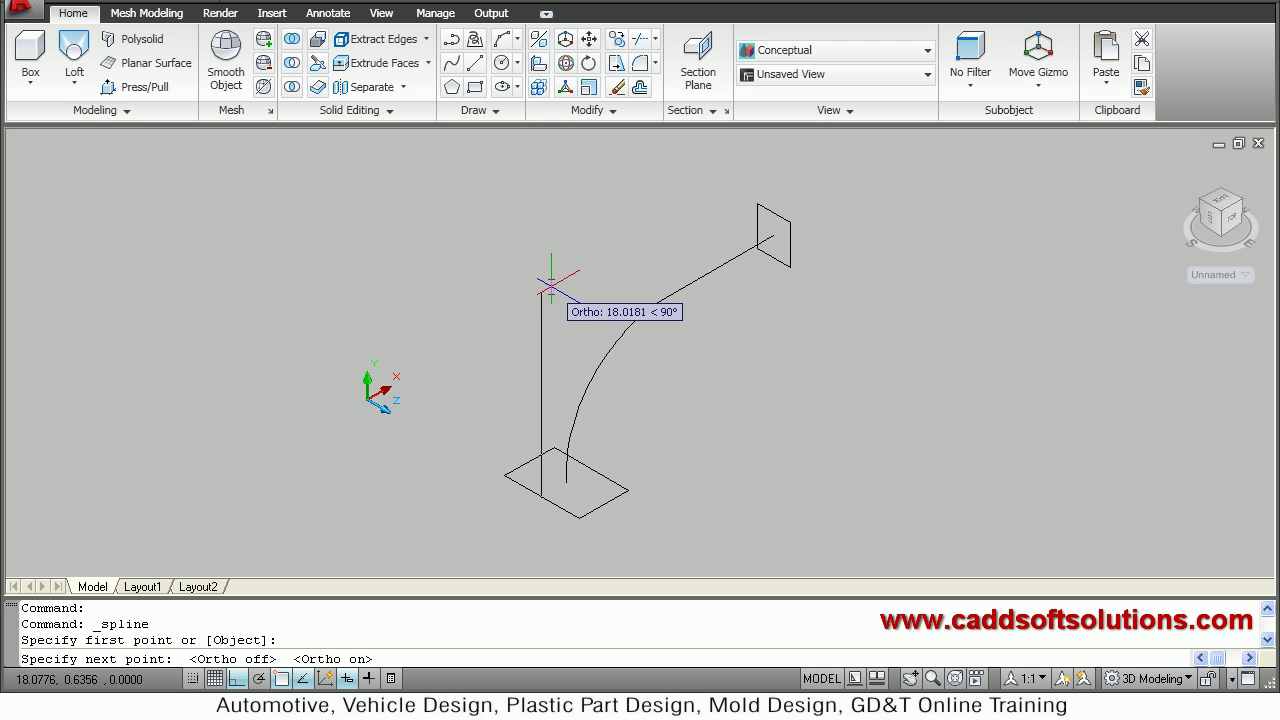
{"action": "left_click", "coordinate": [543, 288]}
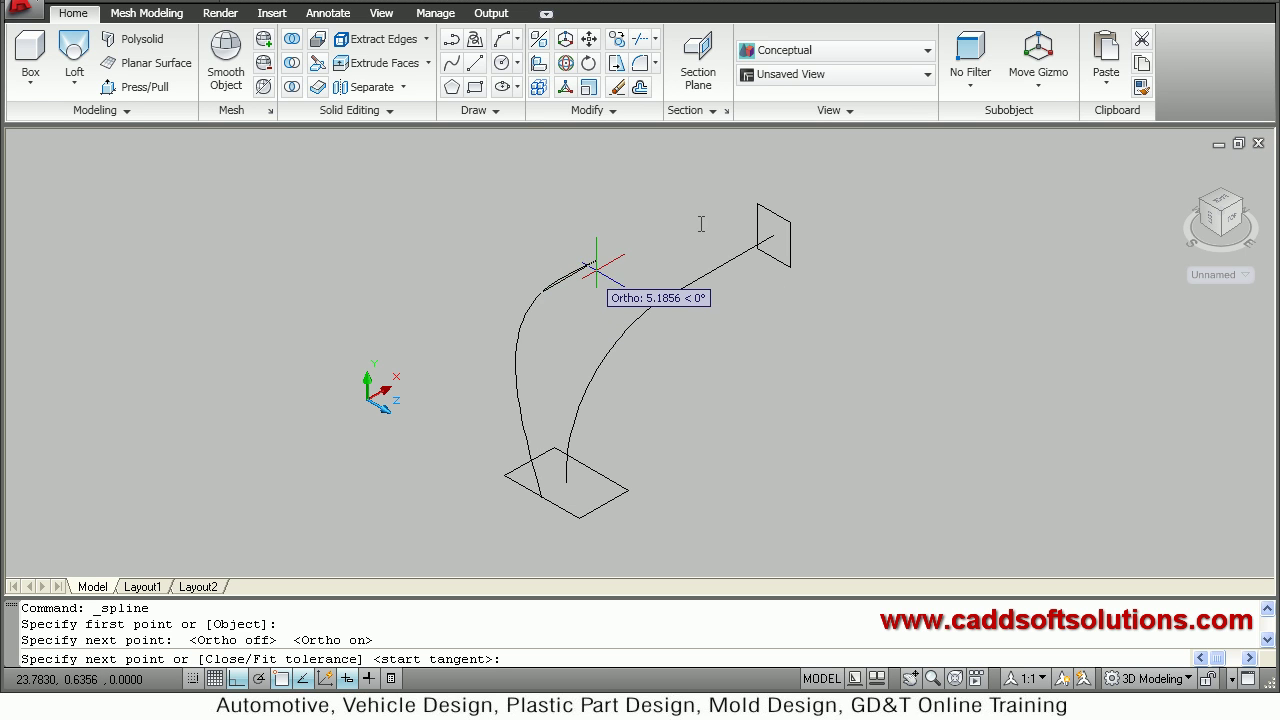
{"action": "key", "text": "F8"}
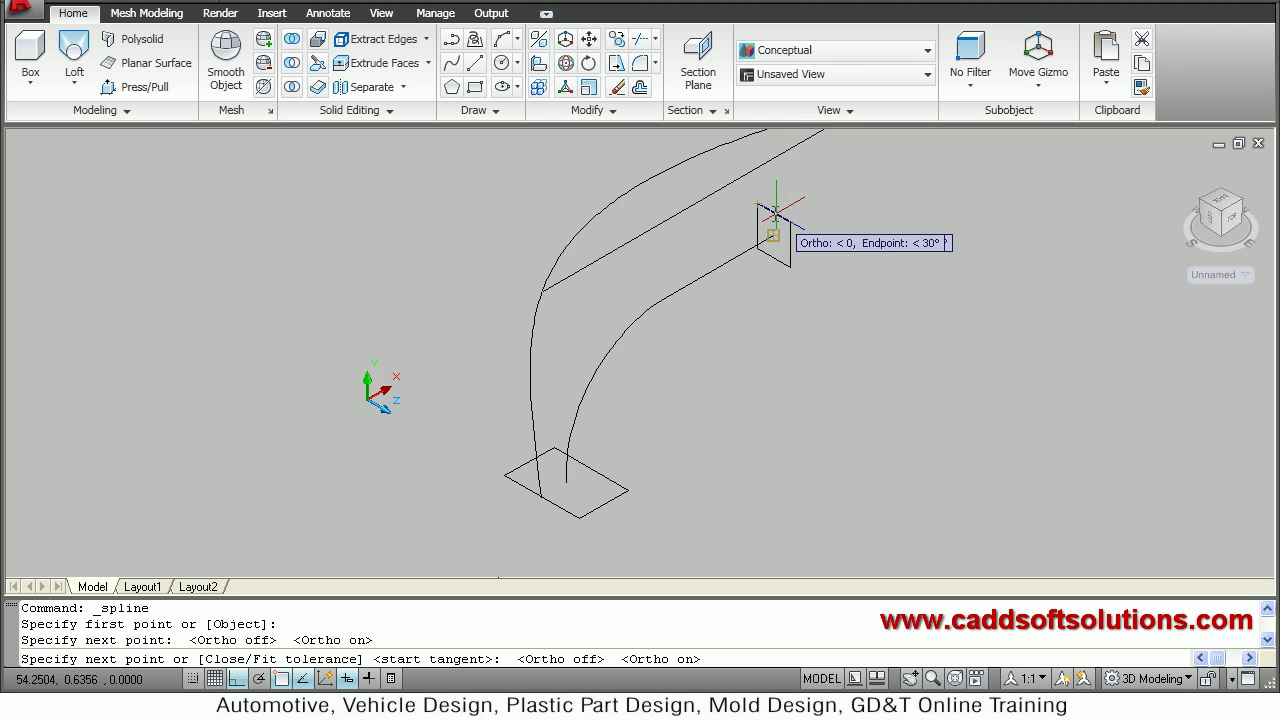
{"action": "left_click", "coordinate": [773, 213]}
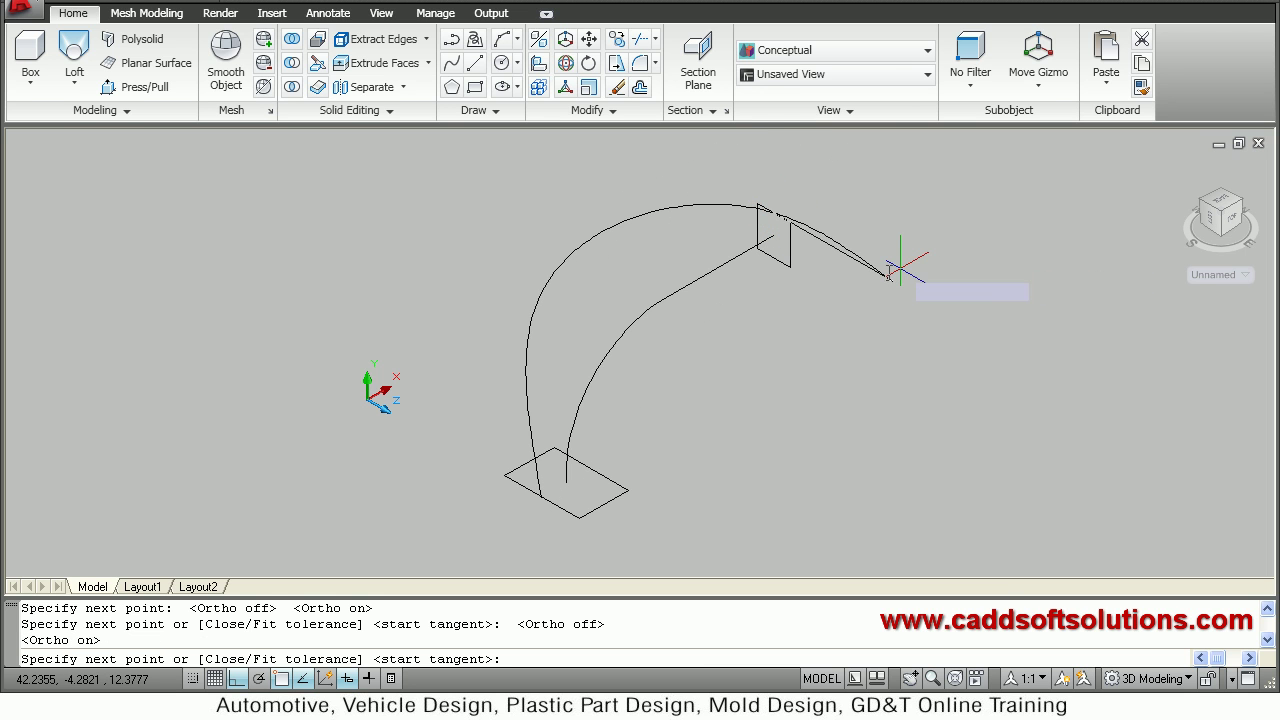
{"action": "key", "text": "Return"}
{"action": "key", "text": "Return"}
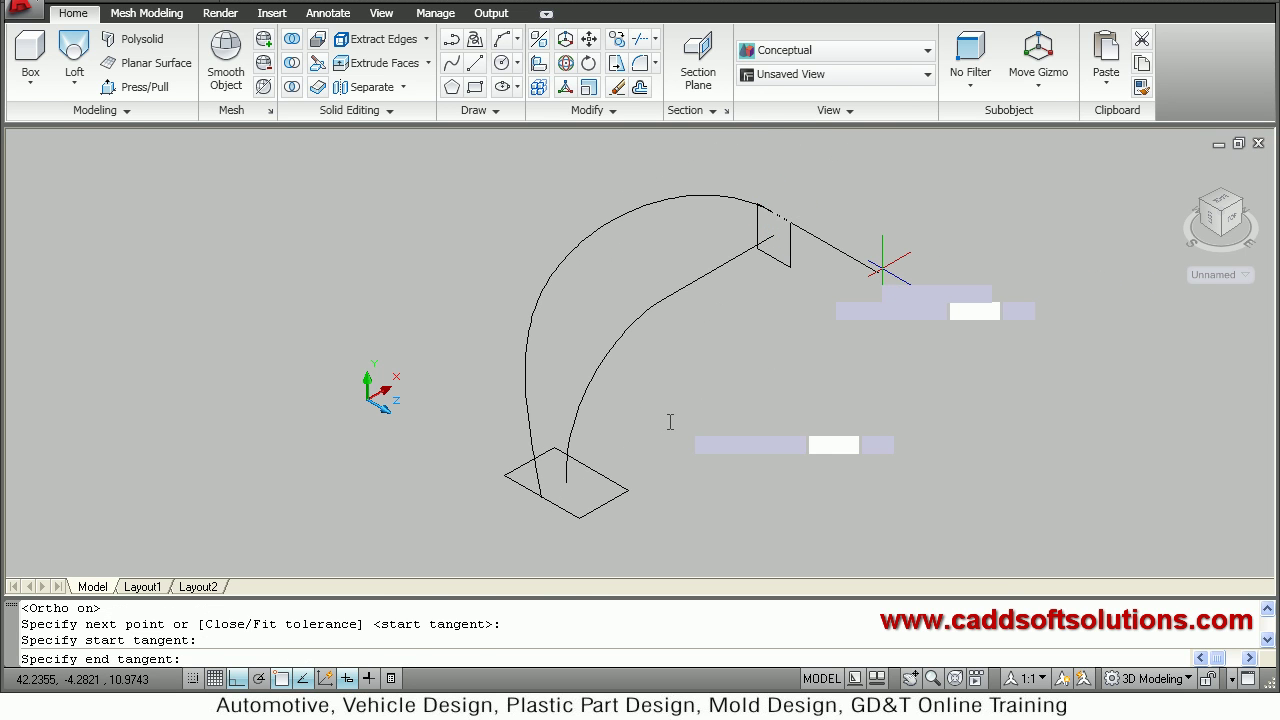
{"action": "key", "text": "Return"}
Draw the inner guide spline with Ortho off, from the lower rectangle's inner edge midpoint through one free point to the upright rectangle's bottom edge midpoint
{"action": "key", "text": "Return"}
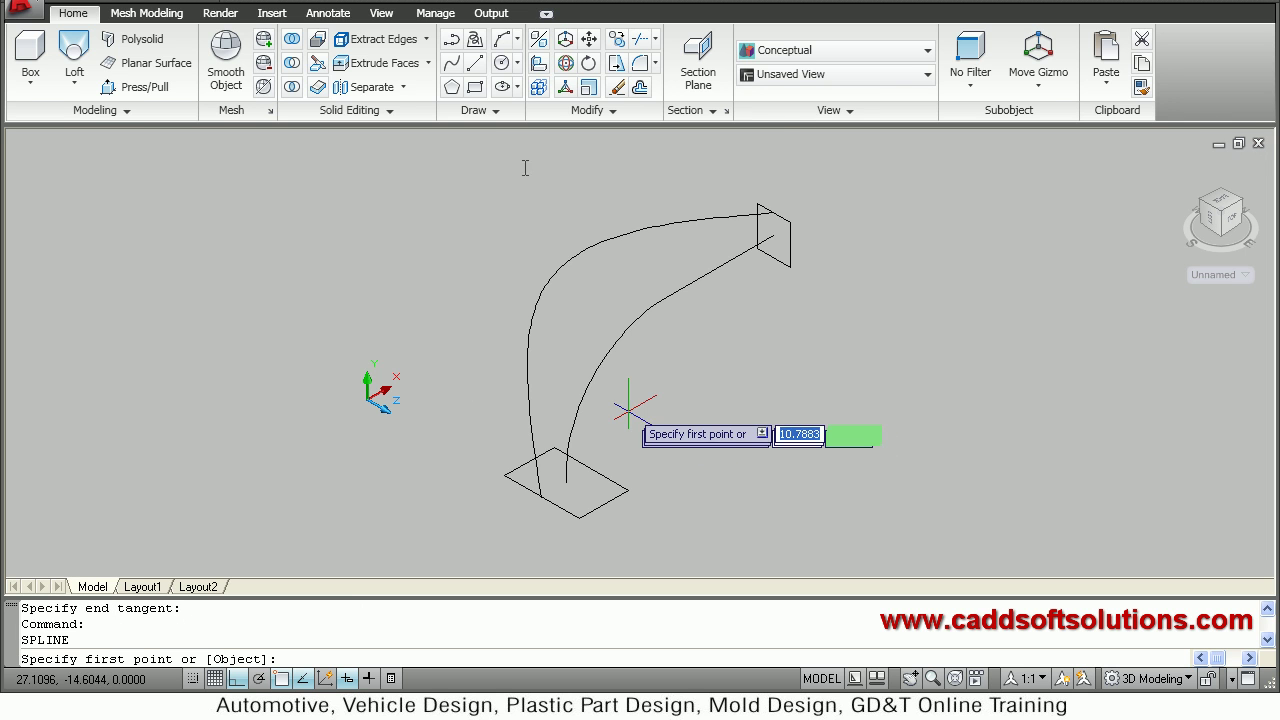
{"action": "left_click", "coordinate": [451, 62]}
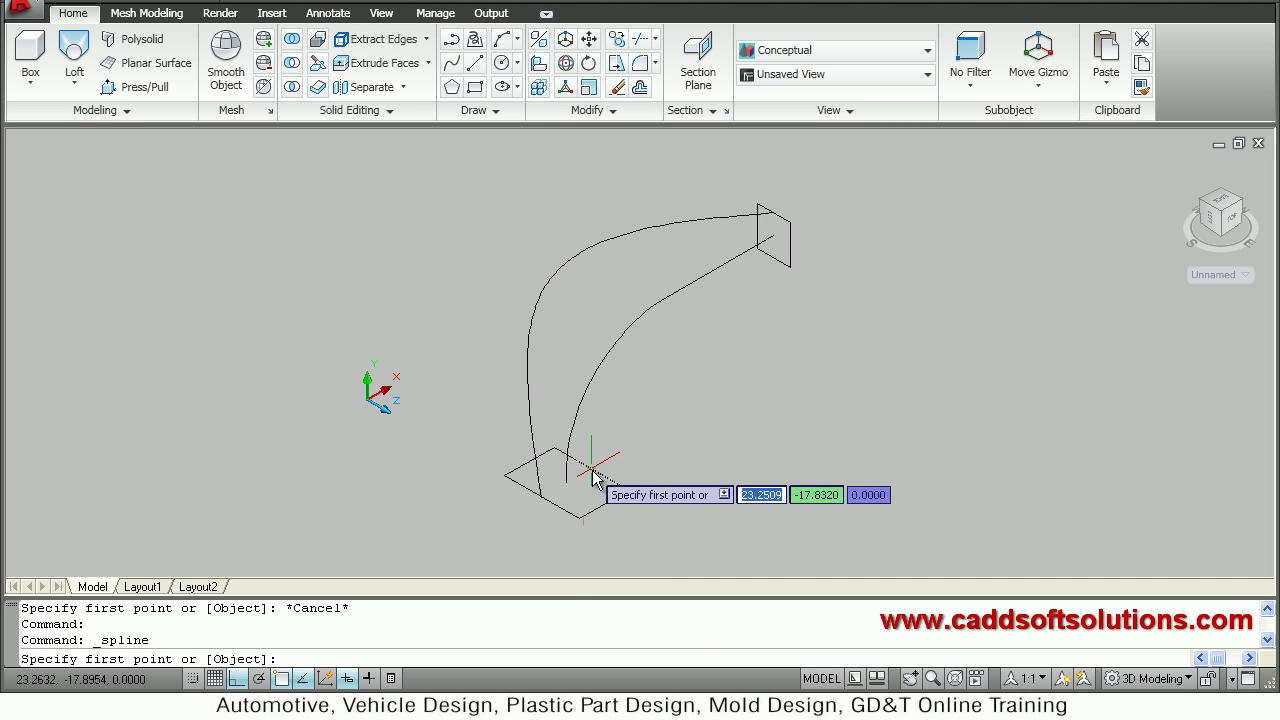
{"action": "left_click", "coordinate": [591, 470]}
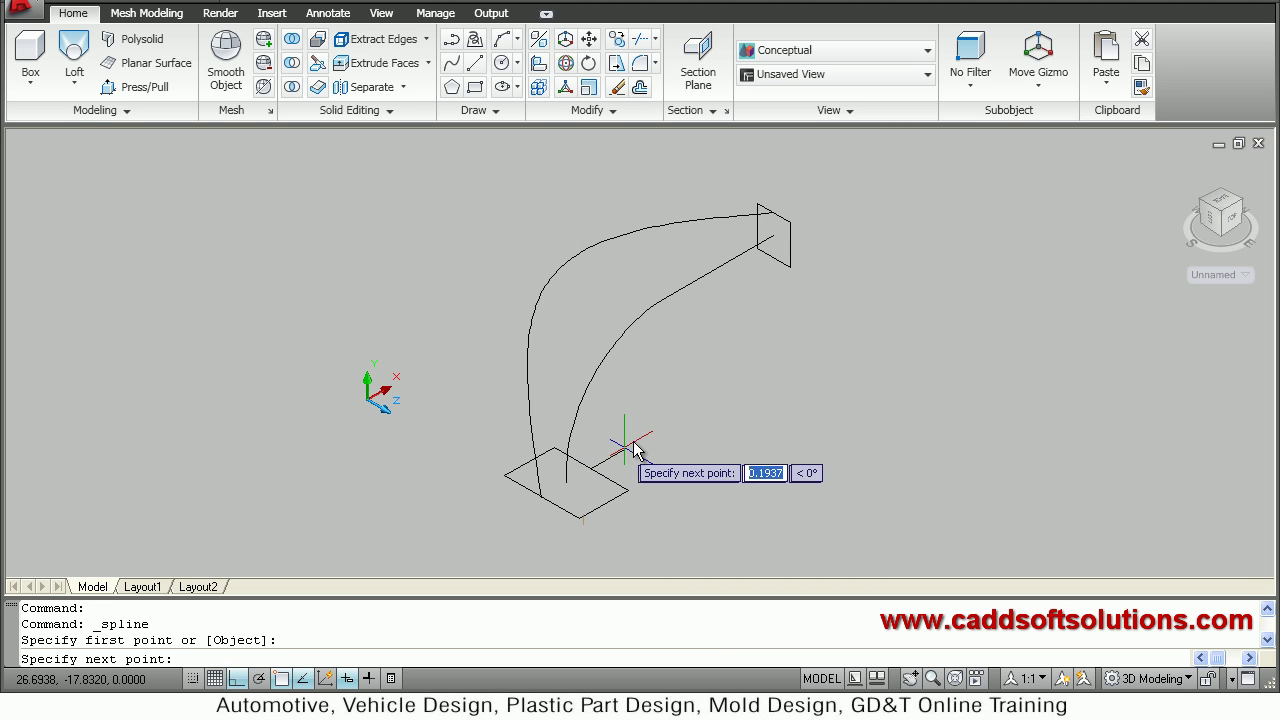
{"action": "key", "text": "F8"}
{"action": "left_click", "coordinate": [678, 360]}
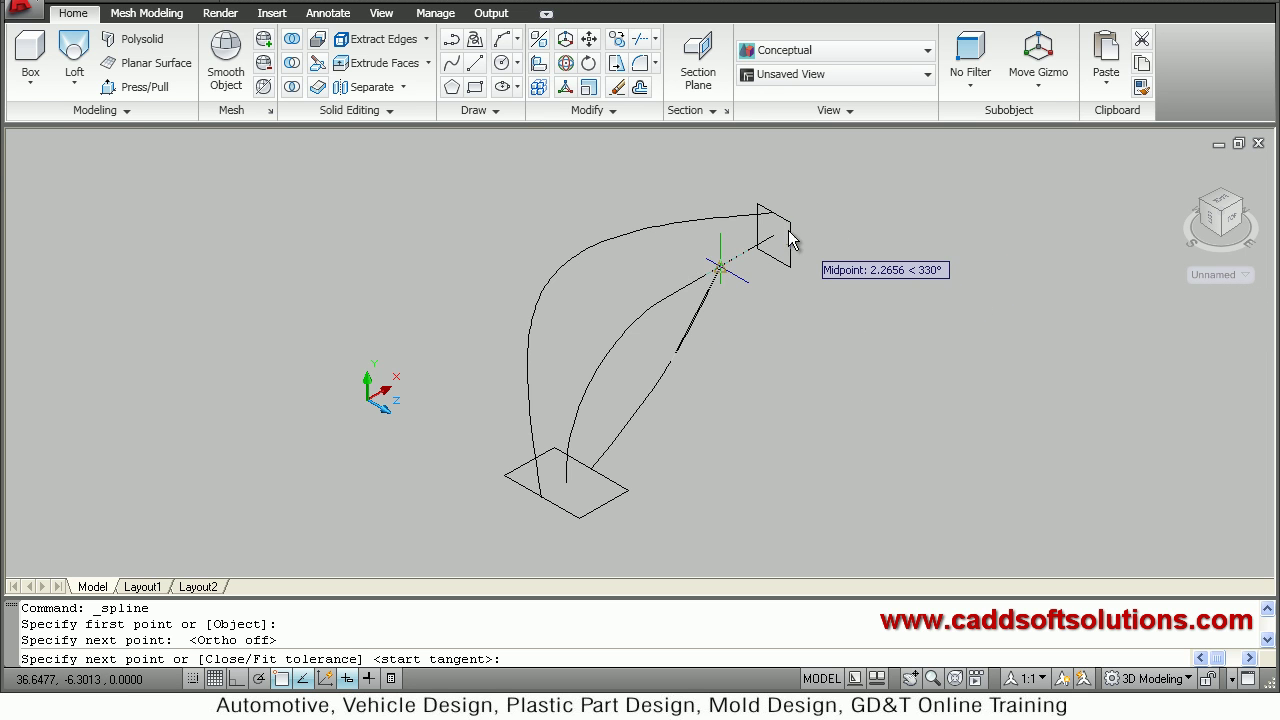
{"action": "scroll", "coordinate": [868, 212], "scroll_direction": "up", "scroll_amount": 2}
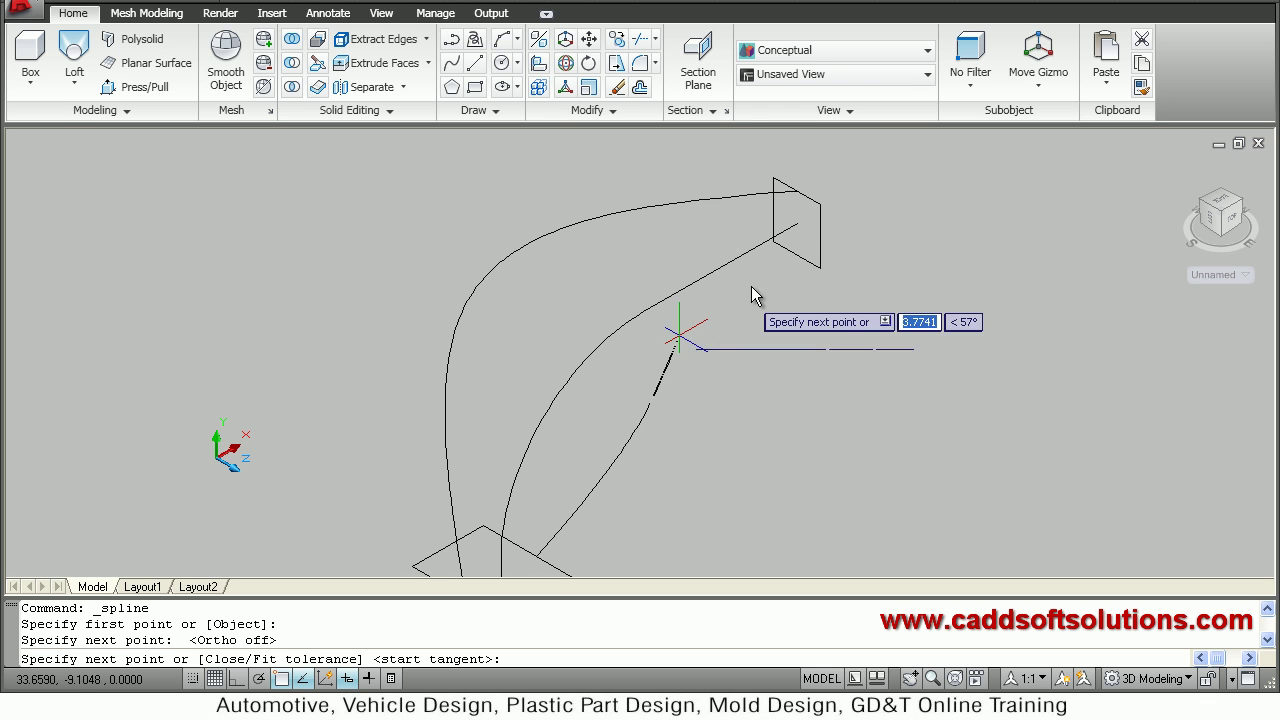
{"action": "left_click", "coordinate": [798, 256]}
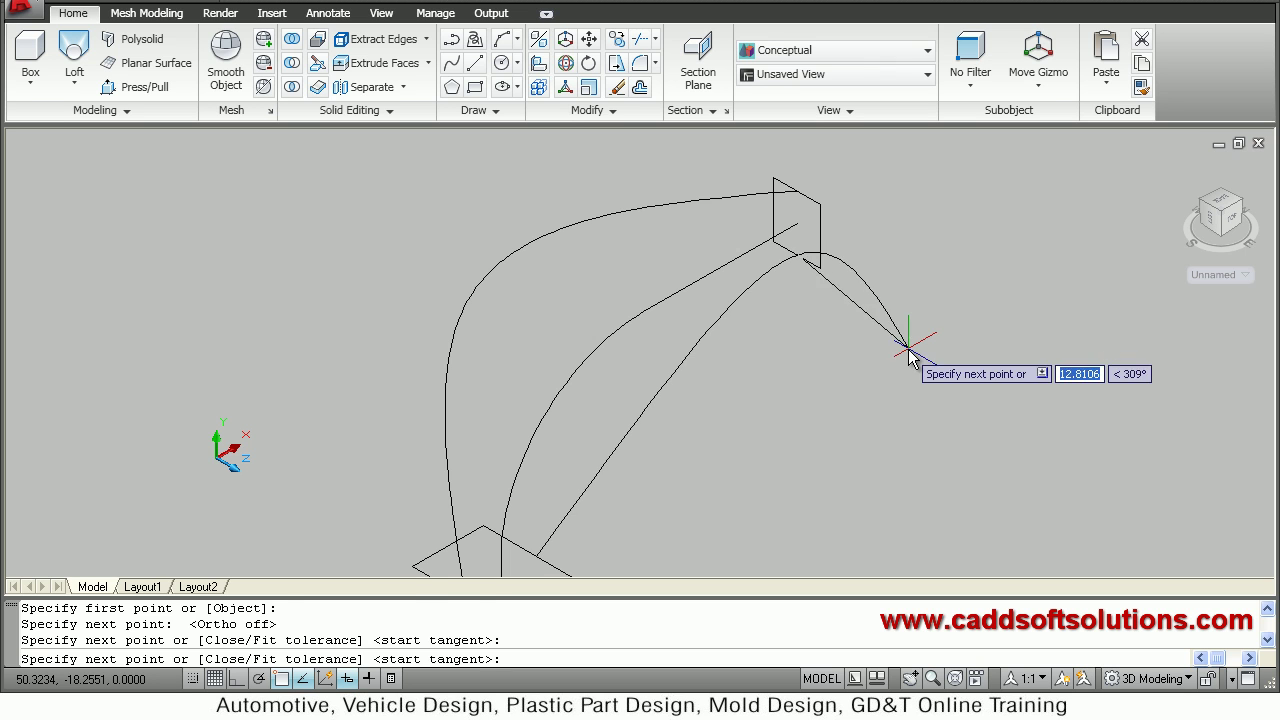
{"action": "key", "text": "Return"}
{"action": "key", "text": "Return"}
{"action": "key", "text": "Return"}
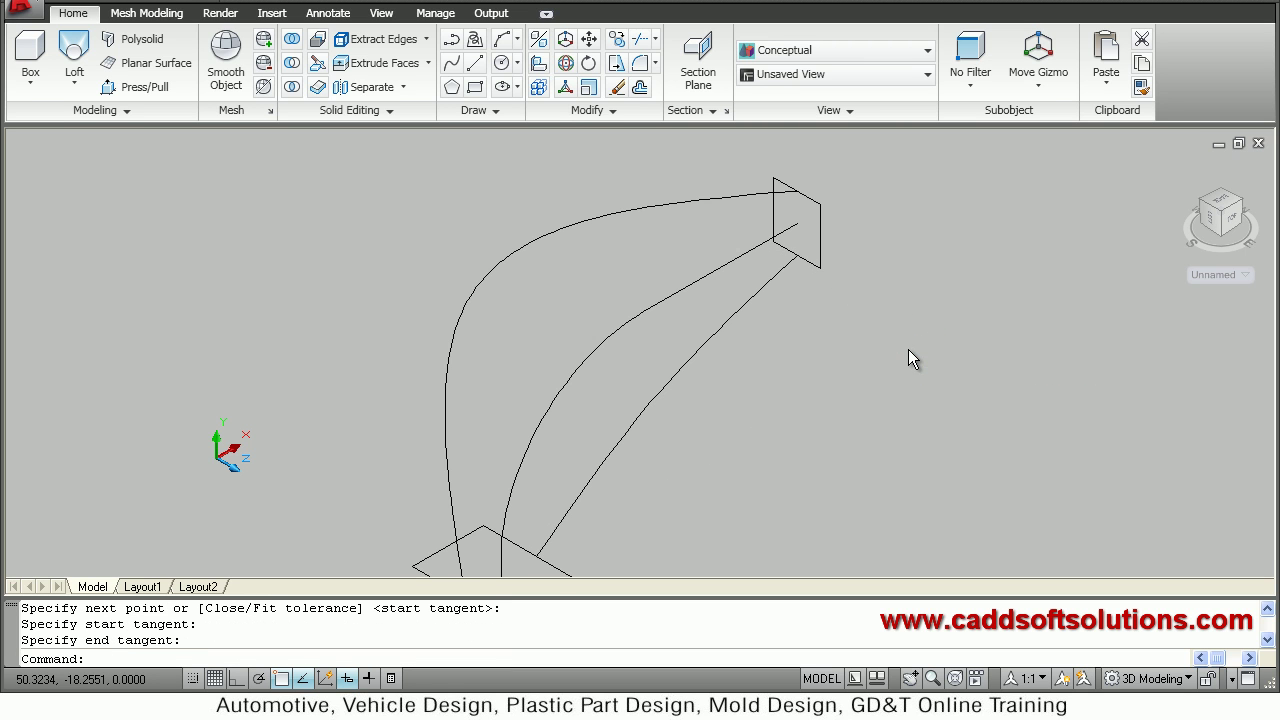
Loft the lower rectangle to the upright rectangle with the Guides option, using the outer and inner splines as guide curves
{"action": "scroll", "coordinate": [715, 350], "scroll_direction": "down", "scroll_amount": 2}
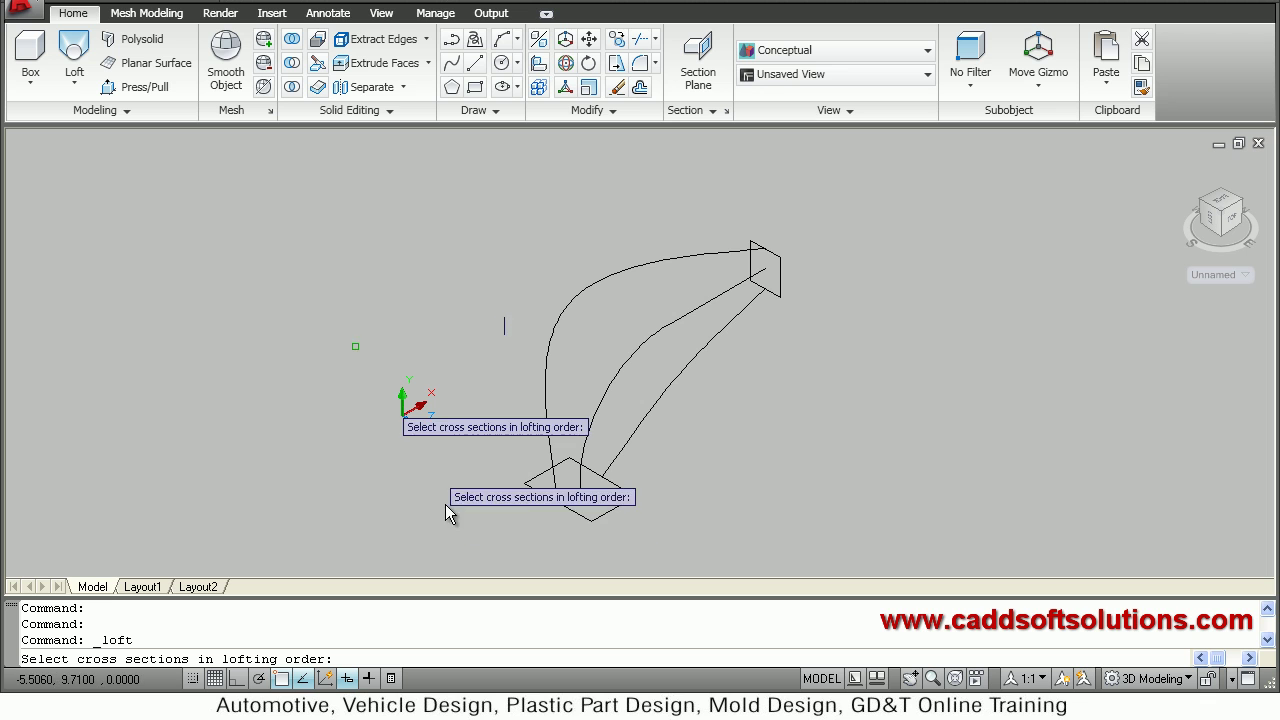
{"action": "left_click", "coordinate": [572, 517]}
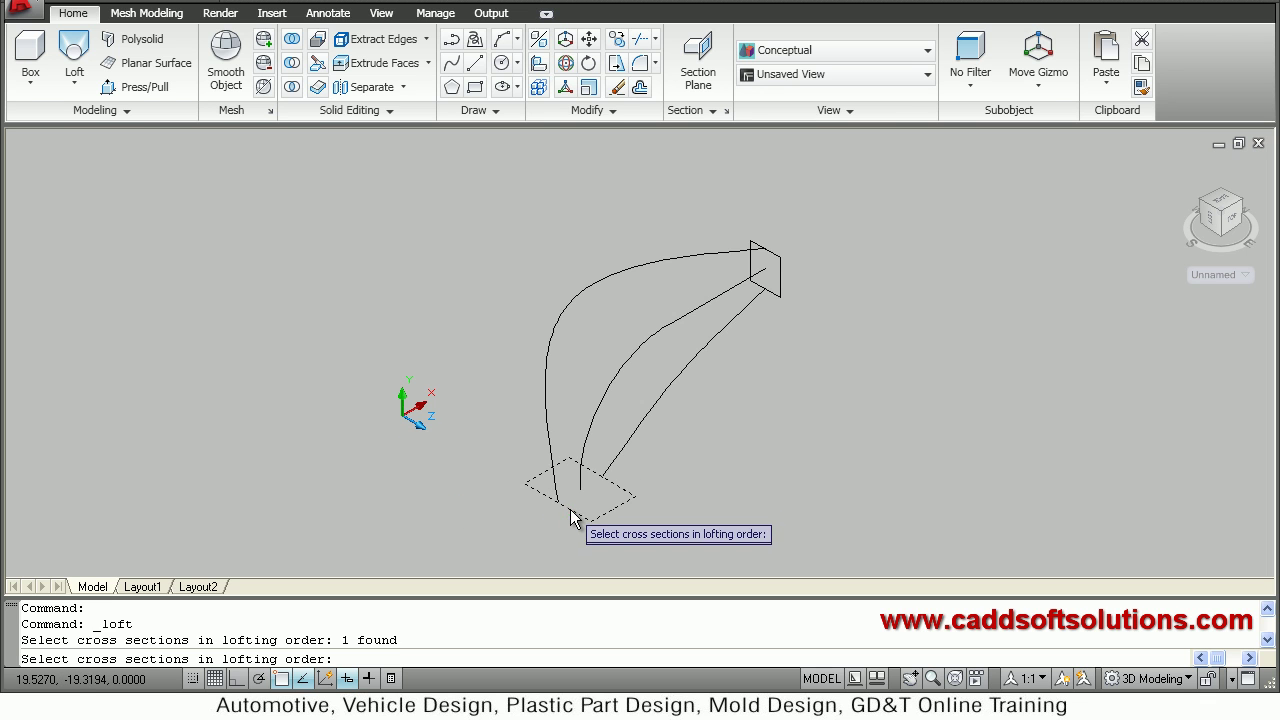
{"action": "left_click", "coordinate": [780, 277]}
{"action": "key", "text": "Return"}
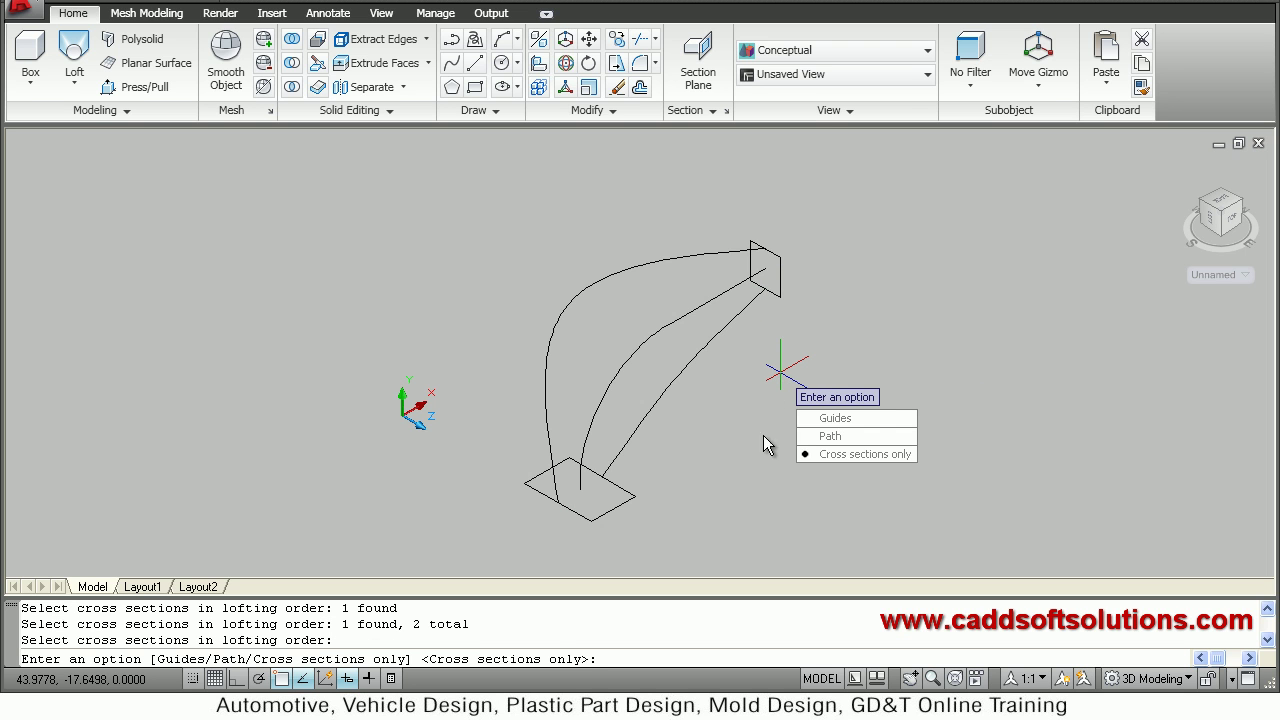
{"action": "left_click", "coordinate": [836, 418]}
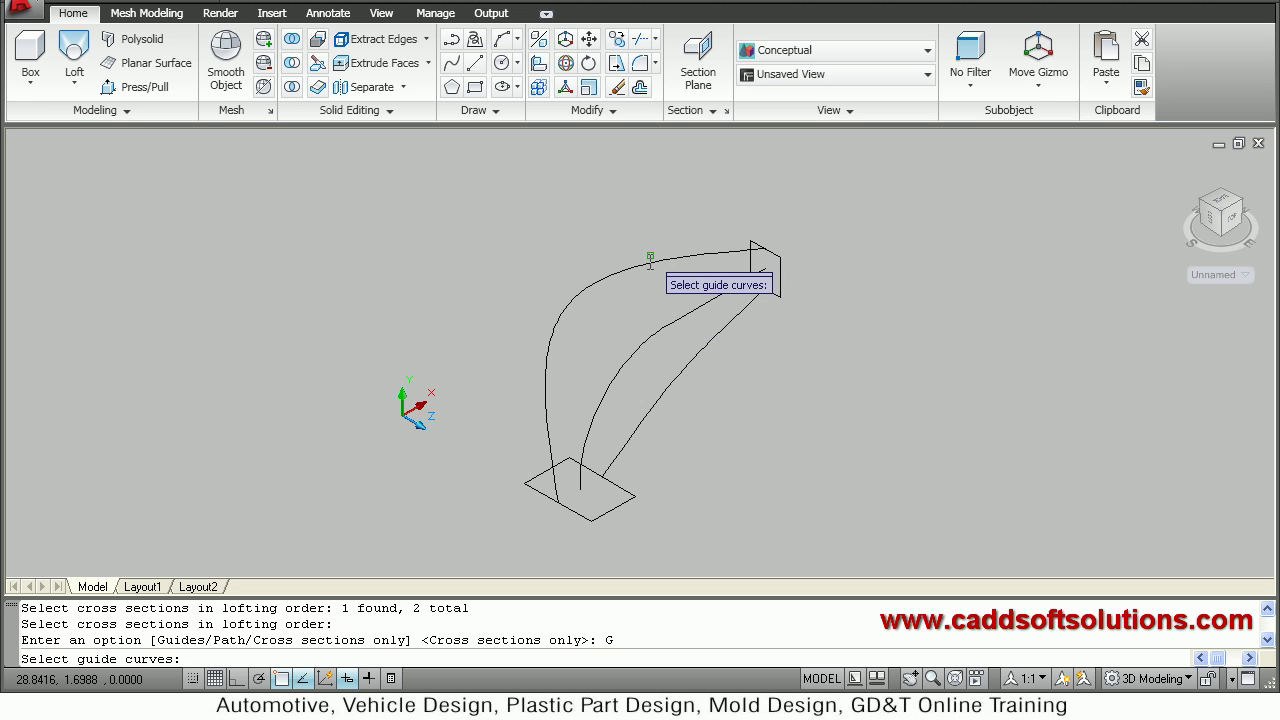
{"action": "left_click", "coordinate": [650, 259]}
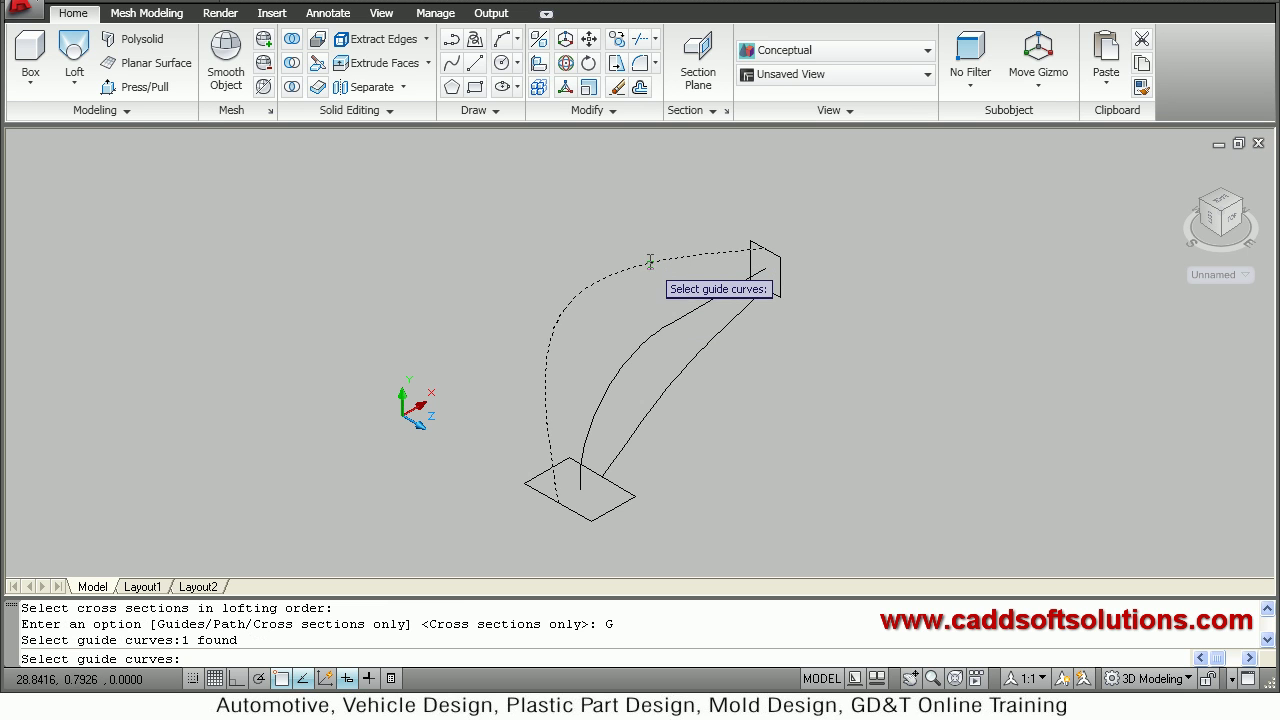
{"action": "left_click", "coordinate": [700, 353]}
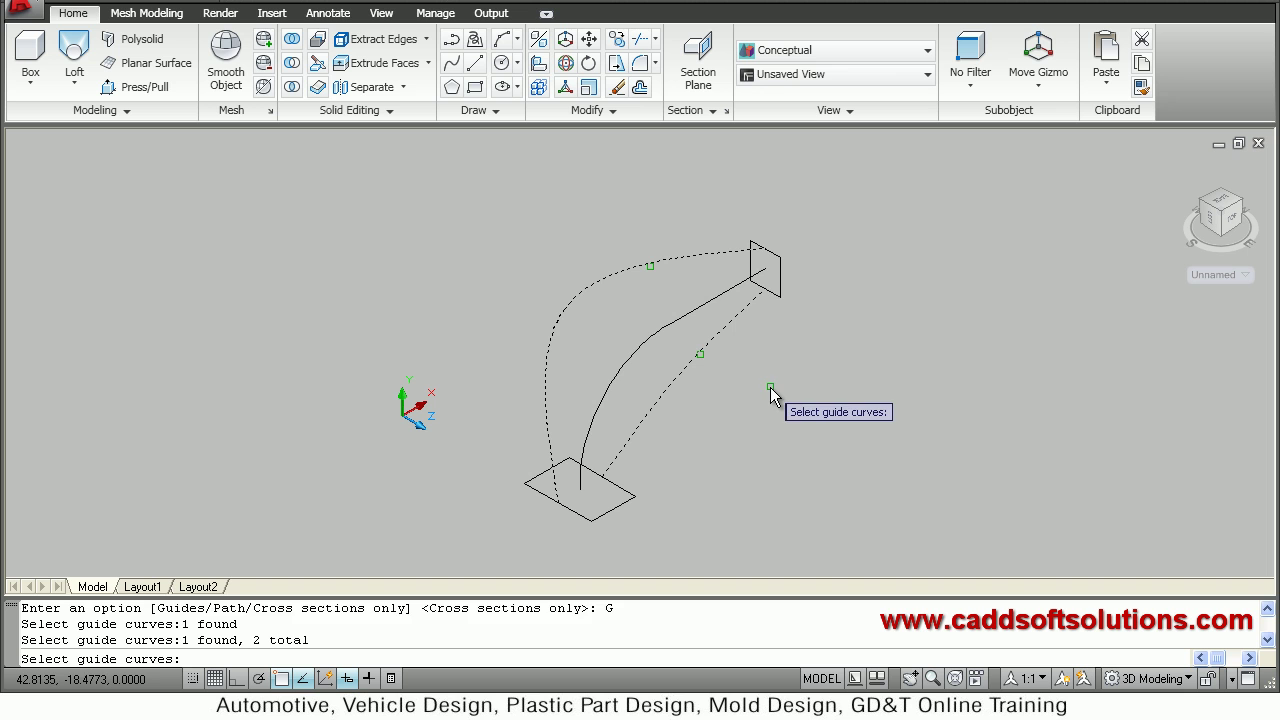
{"action": "key", "text": "Return"}
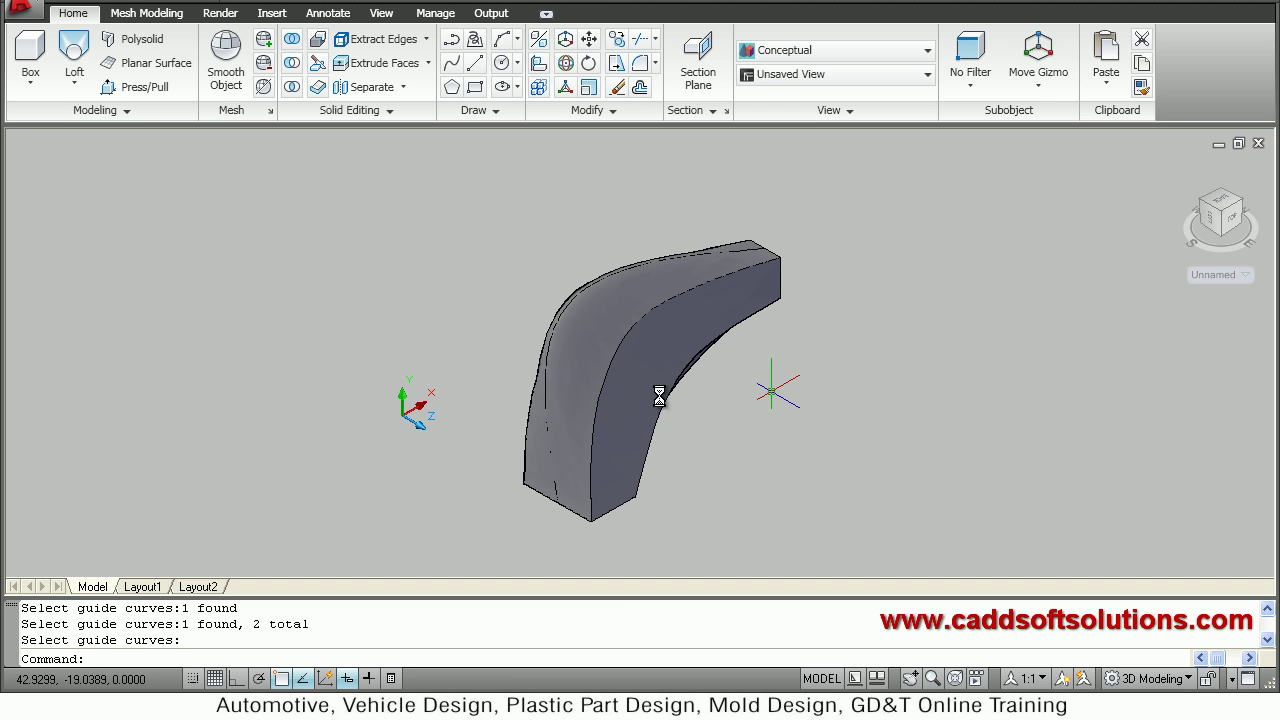
Examine the guide-lofted solid's shape from the side, below and front
{"action": "middle_click_drag", "start_coordinate": [601, 395], "coordinate": [677, 414], "text": "shift"}
{"action": "middle_click_drag", "start_coordinate": [904, 462], "coordinate": [563, 242], "text": "shift"}
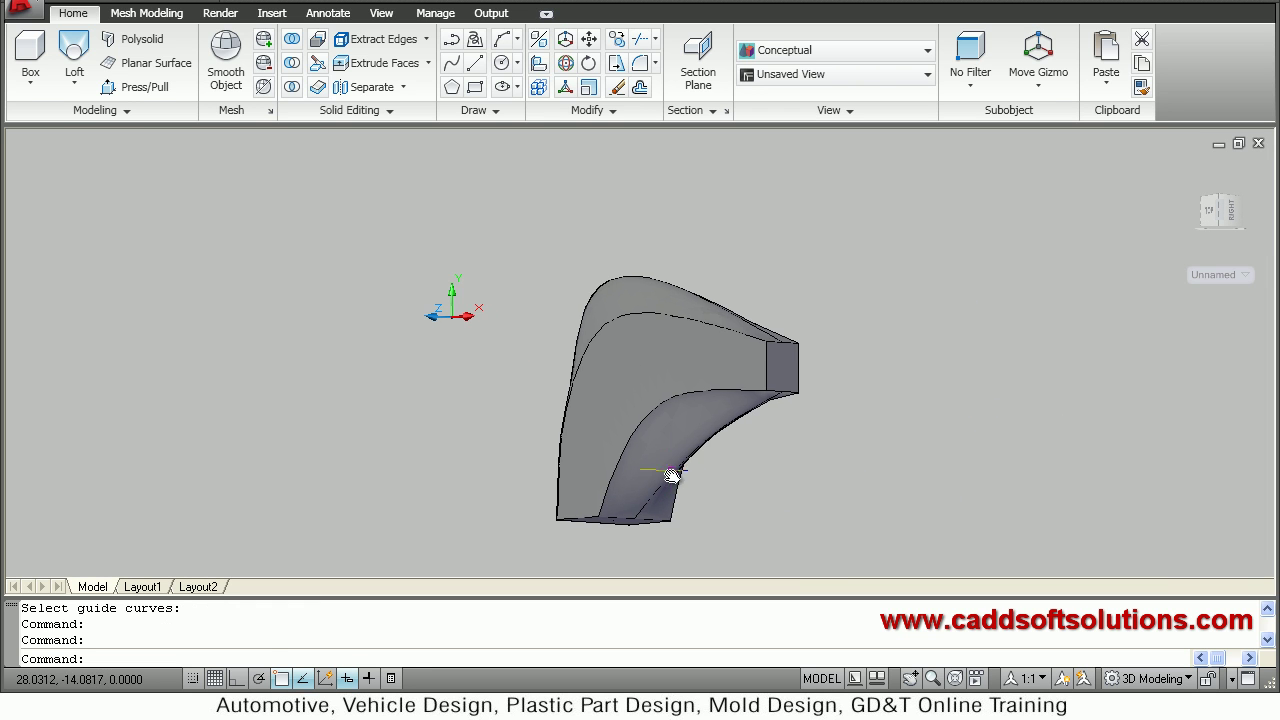
{"action": "mouse_move", "coordinate": [651, 400]}
{"action": "middle_mouse_down", "text": "shift"}
{"action": "mouse_move", "coordinate": [657, 314]}
{"action": "mouse_move", "coordinate": [666, 420]}
{"action": "mouse_move", "coordinate": [650, 323]}
{"action": "mouse_move", "coordinate": [746, 426]}
{"action": "mouse_move", "coordinate": [720, 420]}
{"action": "middle_mouse_up", "text": "shift"}
{"action": "middle_click_drag", "start_coordinate": [600, 331], "coordinate": [706, 463]}
{"action": "middle_click_drag", "start_coordinate": [617, 349], "coordinate": [685, 466]}
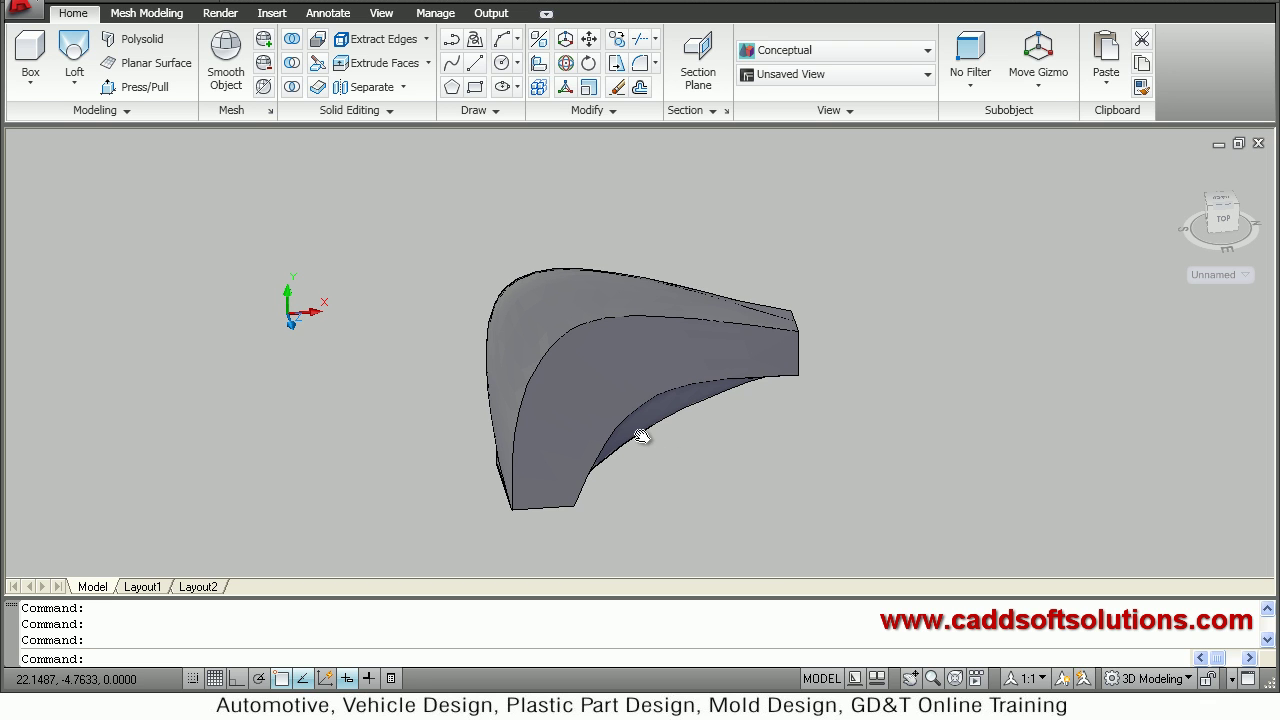
{"action": "middle_click_drag", "start_coordinate": [543, 372], "coordinate": [613, 410], "text": "shift"}
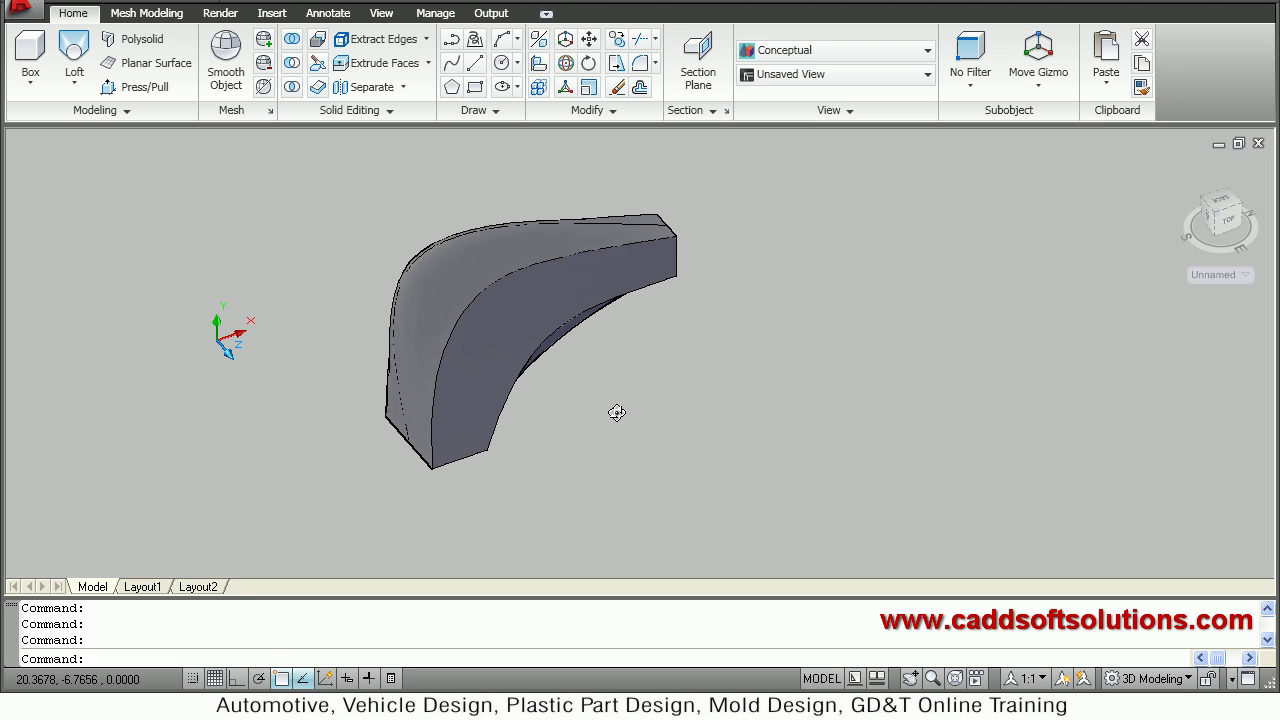